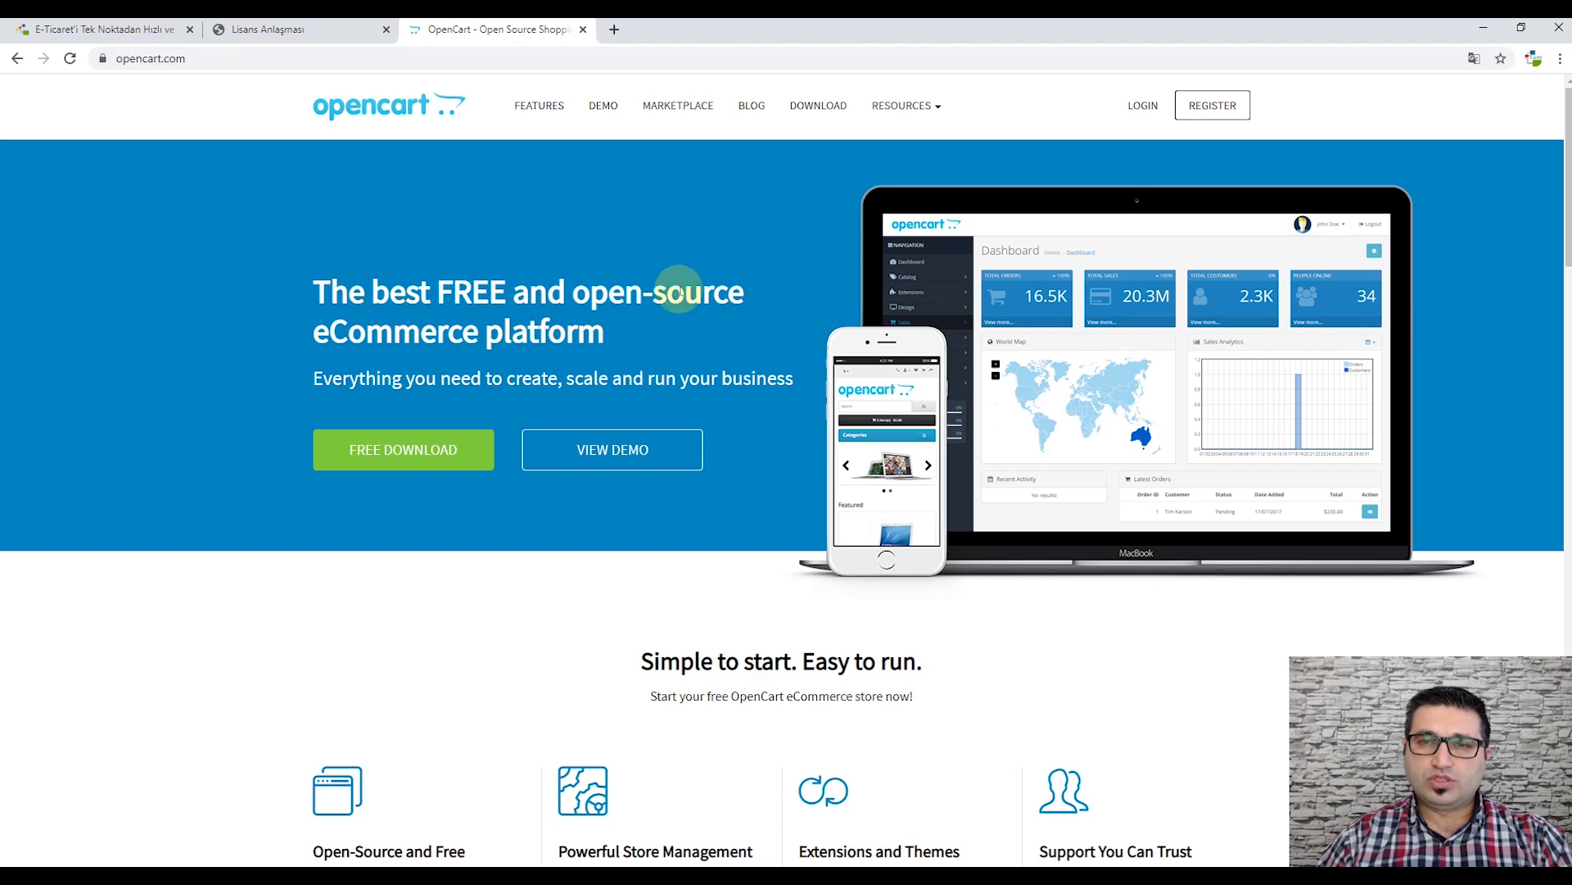
Step: Download OpenCart 3.0.3.2 from the OpenCart site and show the downloaded zip in its folder
left_click(826, 110)
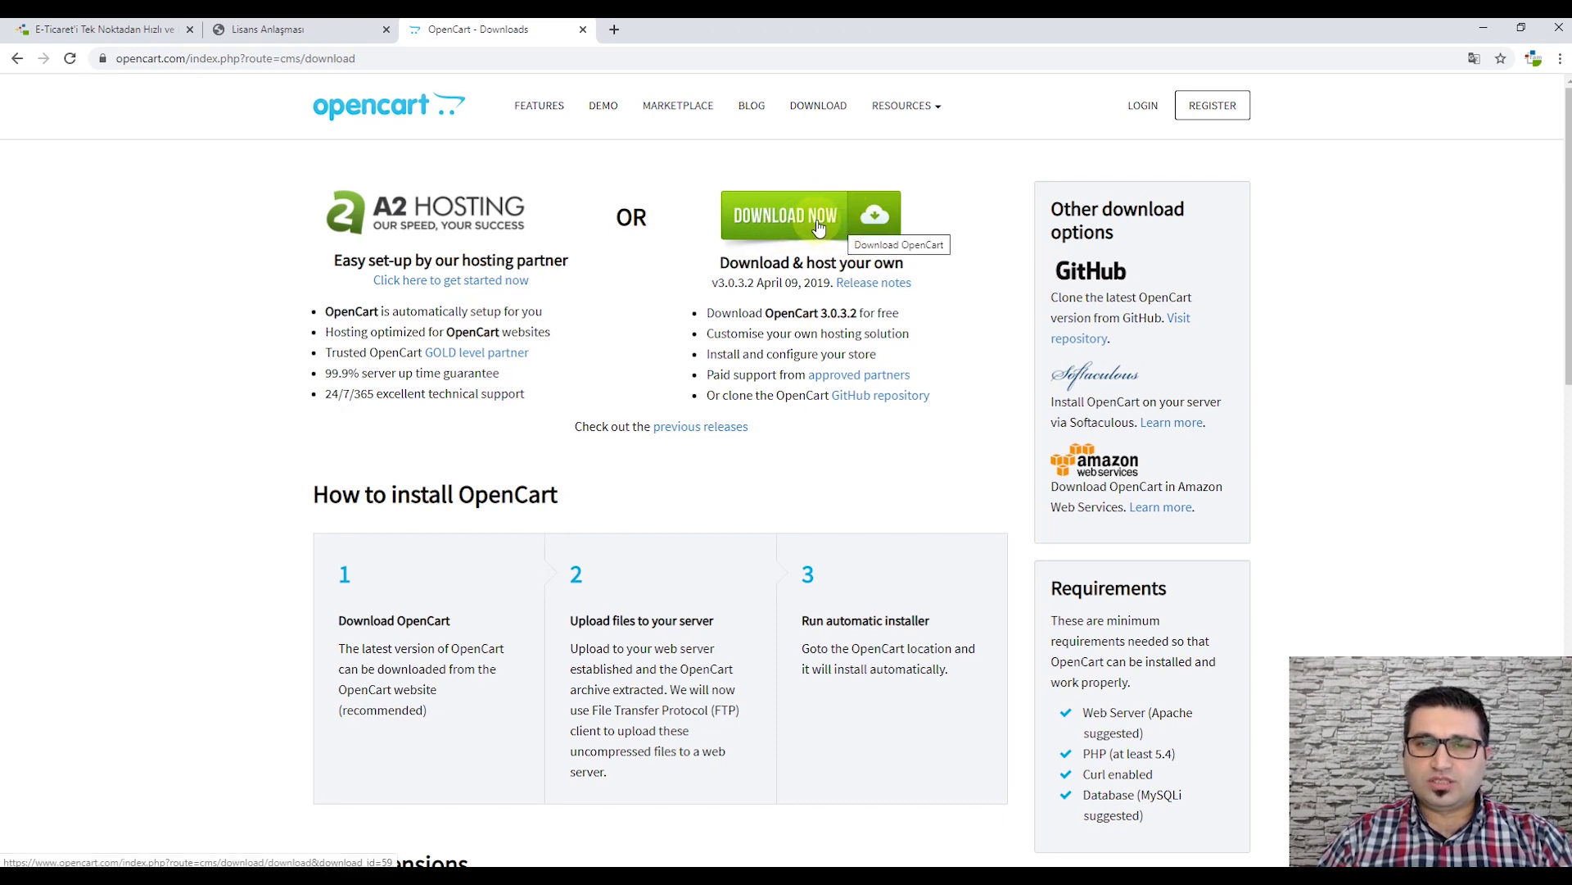
left_click(818, 227)
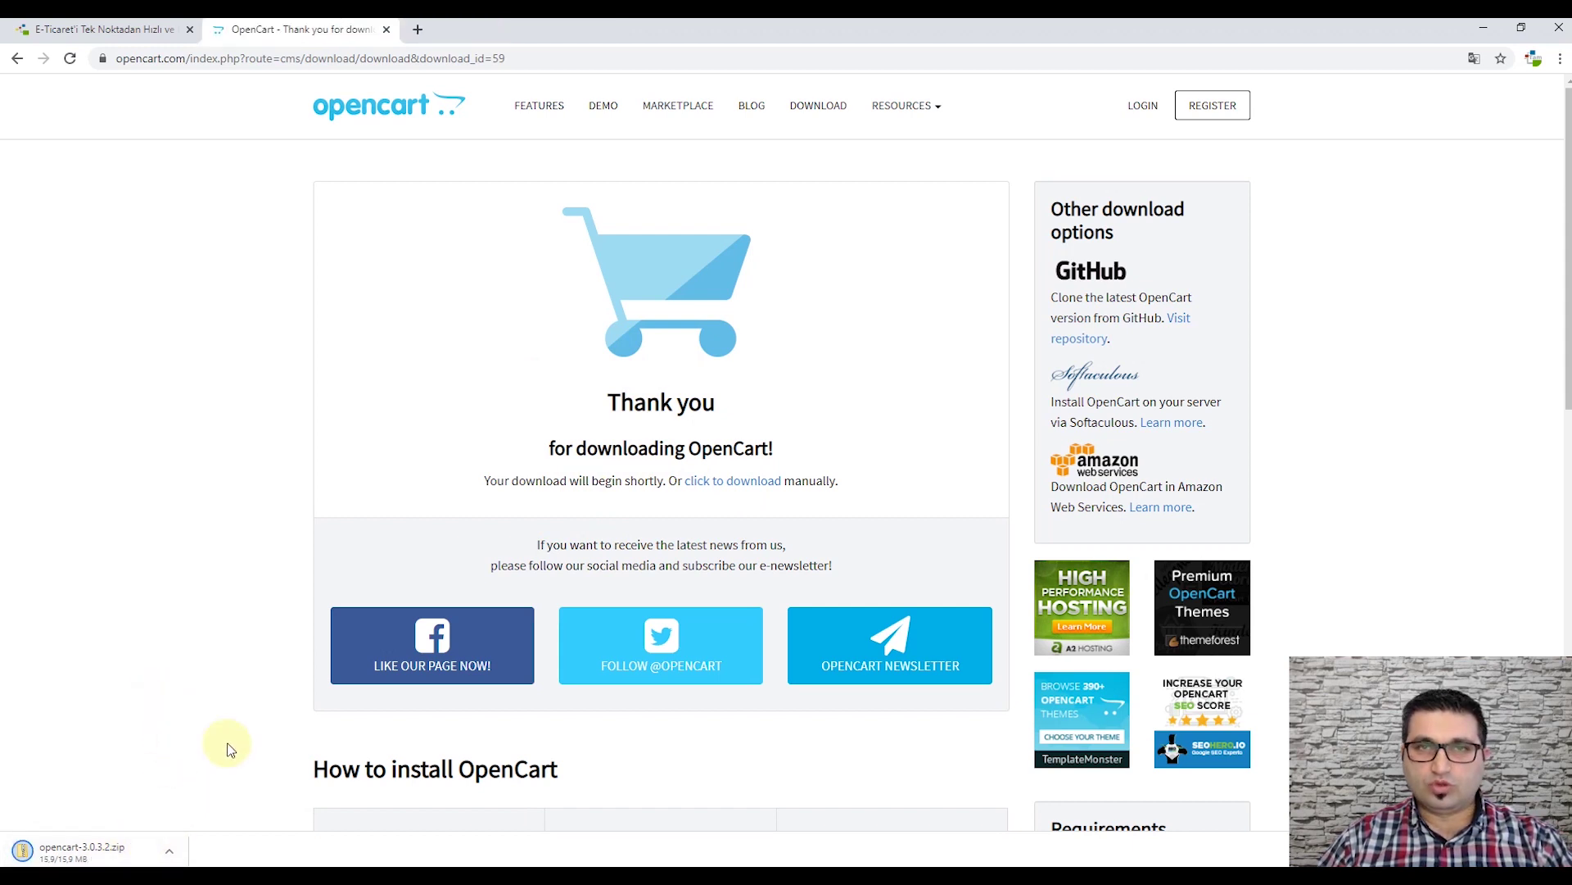
left_click(168, 858)
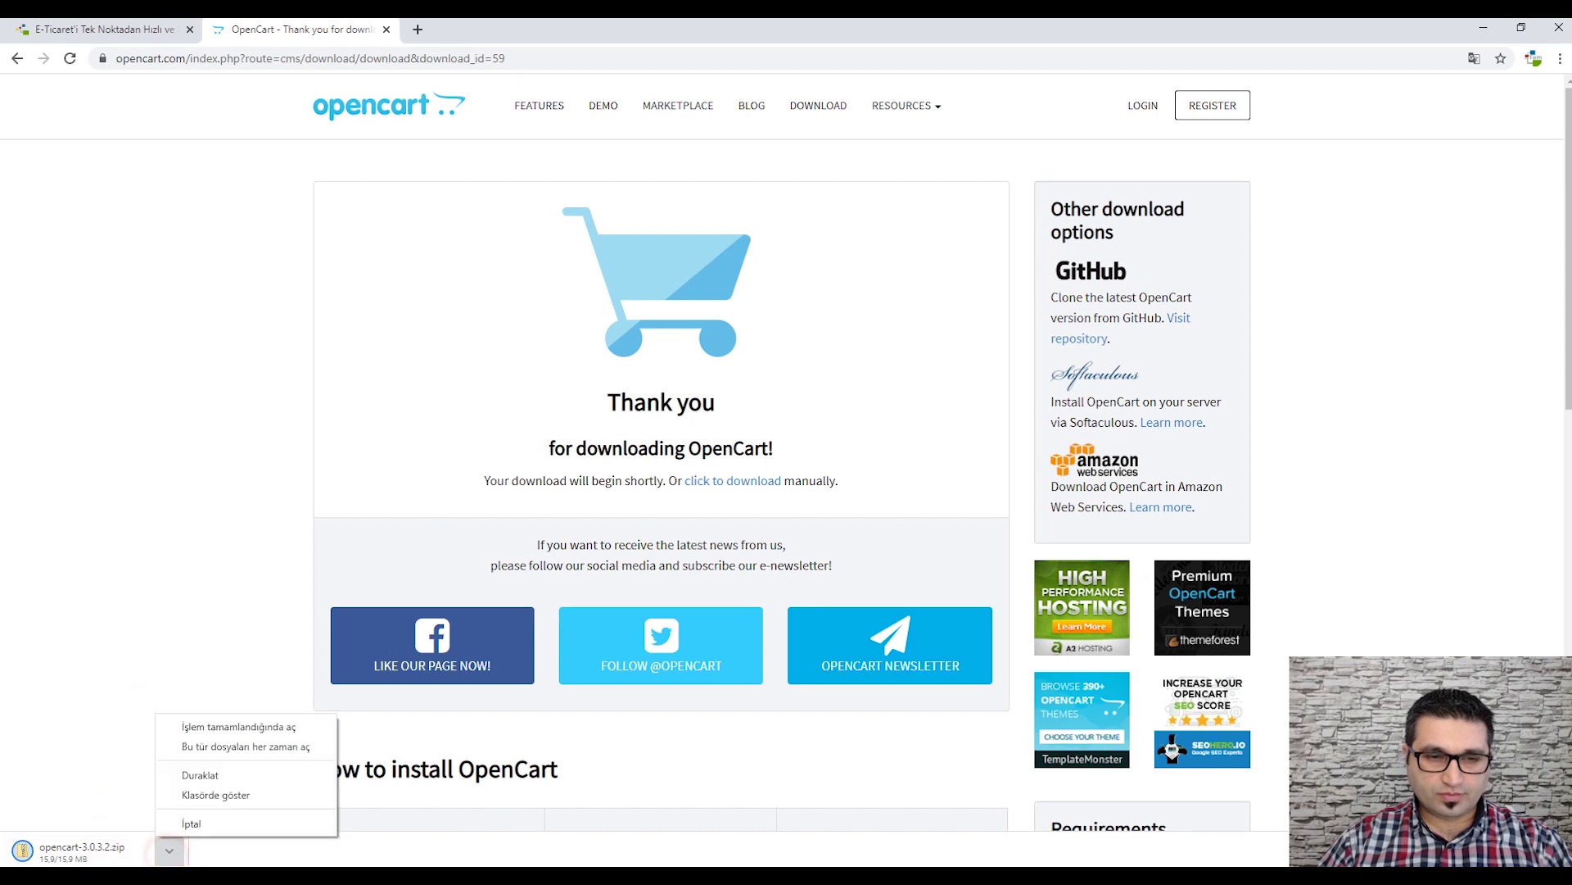
left_click(219, 794)
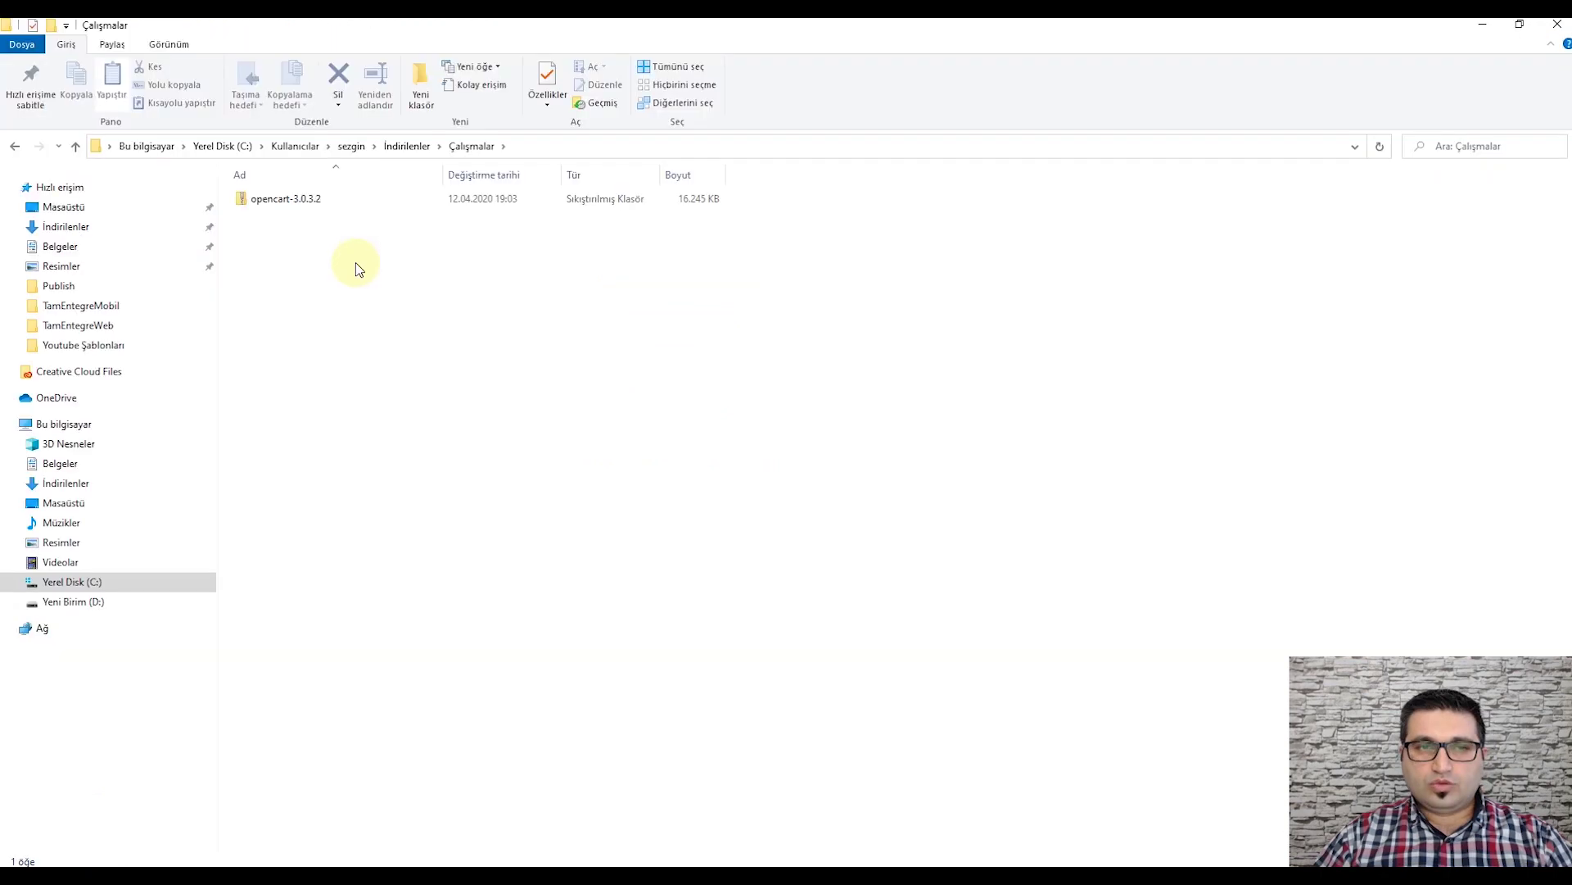
Step: Extract the opencart-3.0.3.2 archive with 7-Zip into a folder of the same name and look inside it
left_click(299, 205)
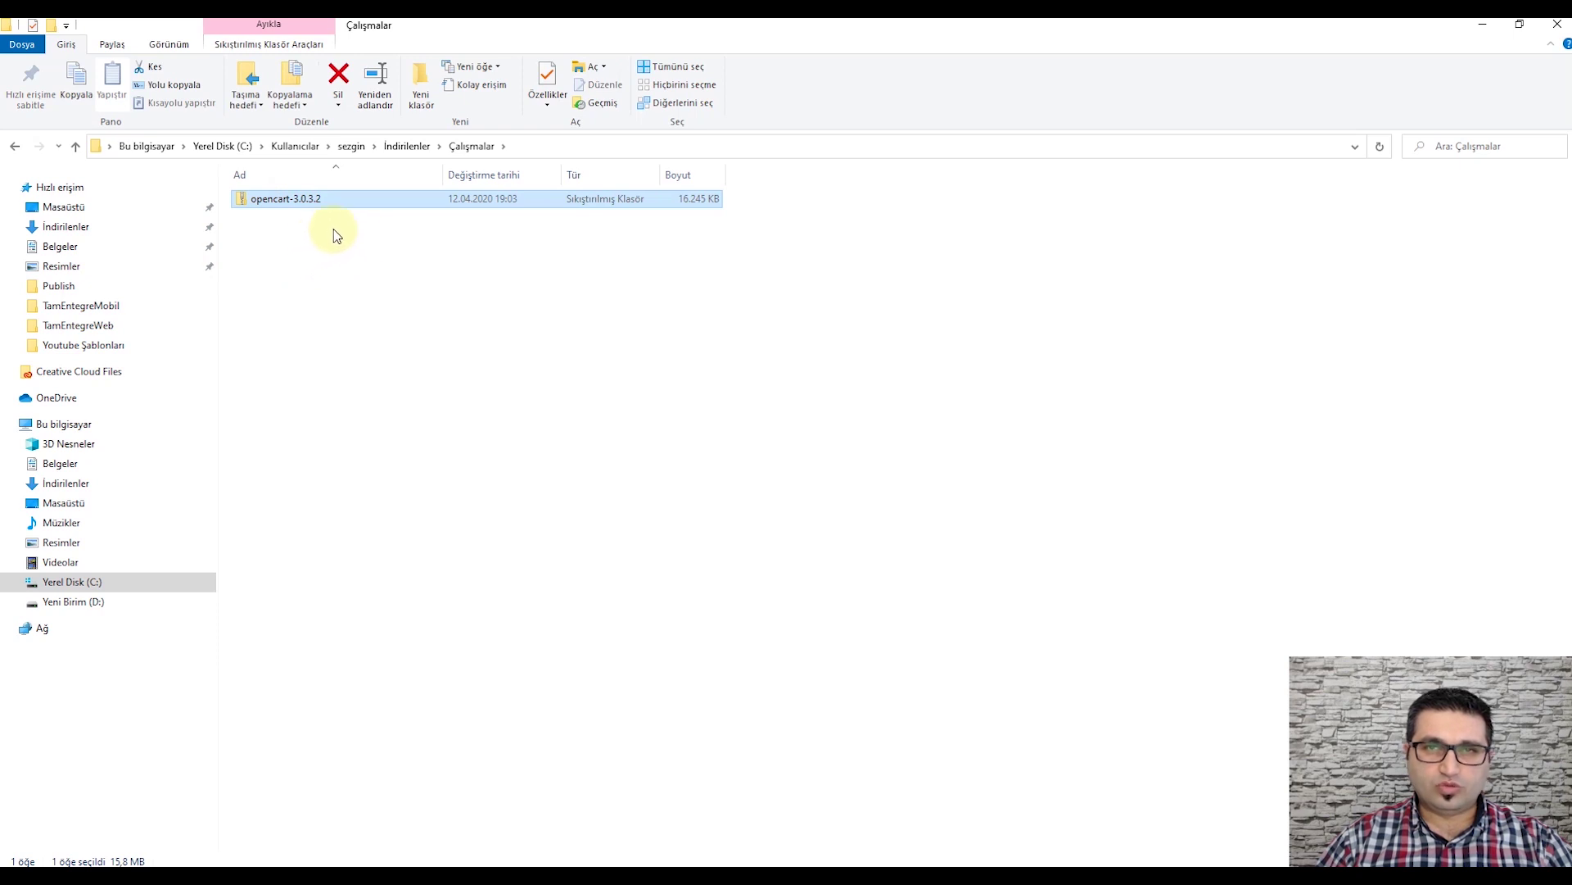
right_click(291, 205)
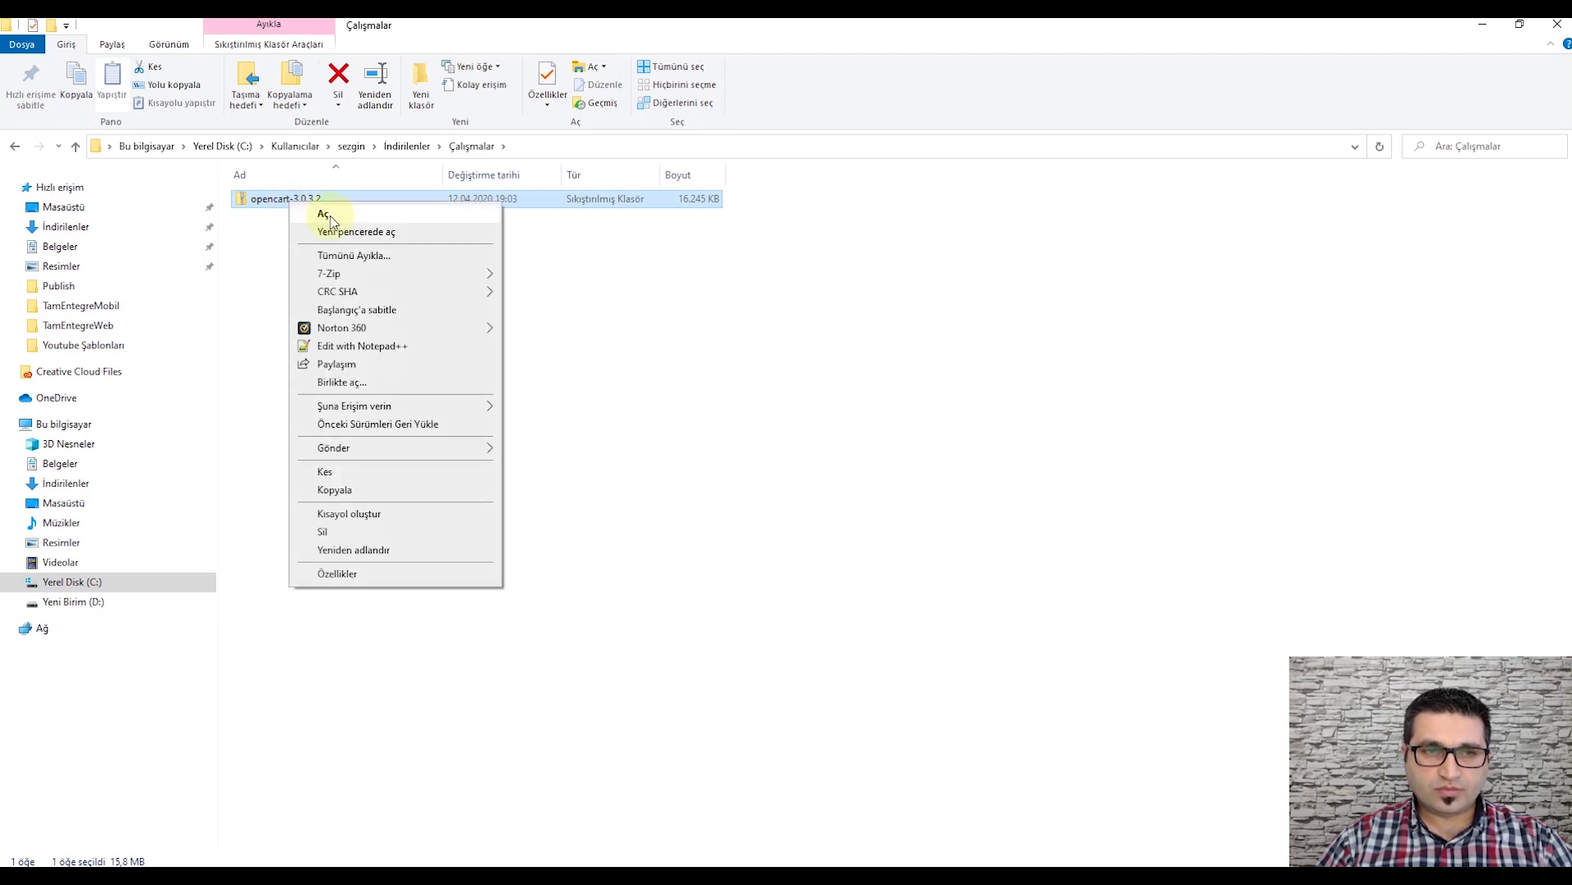
mouse_move(418, 274)
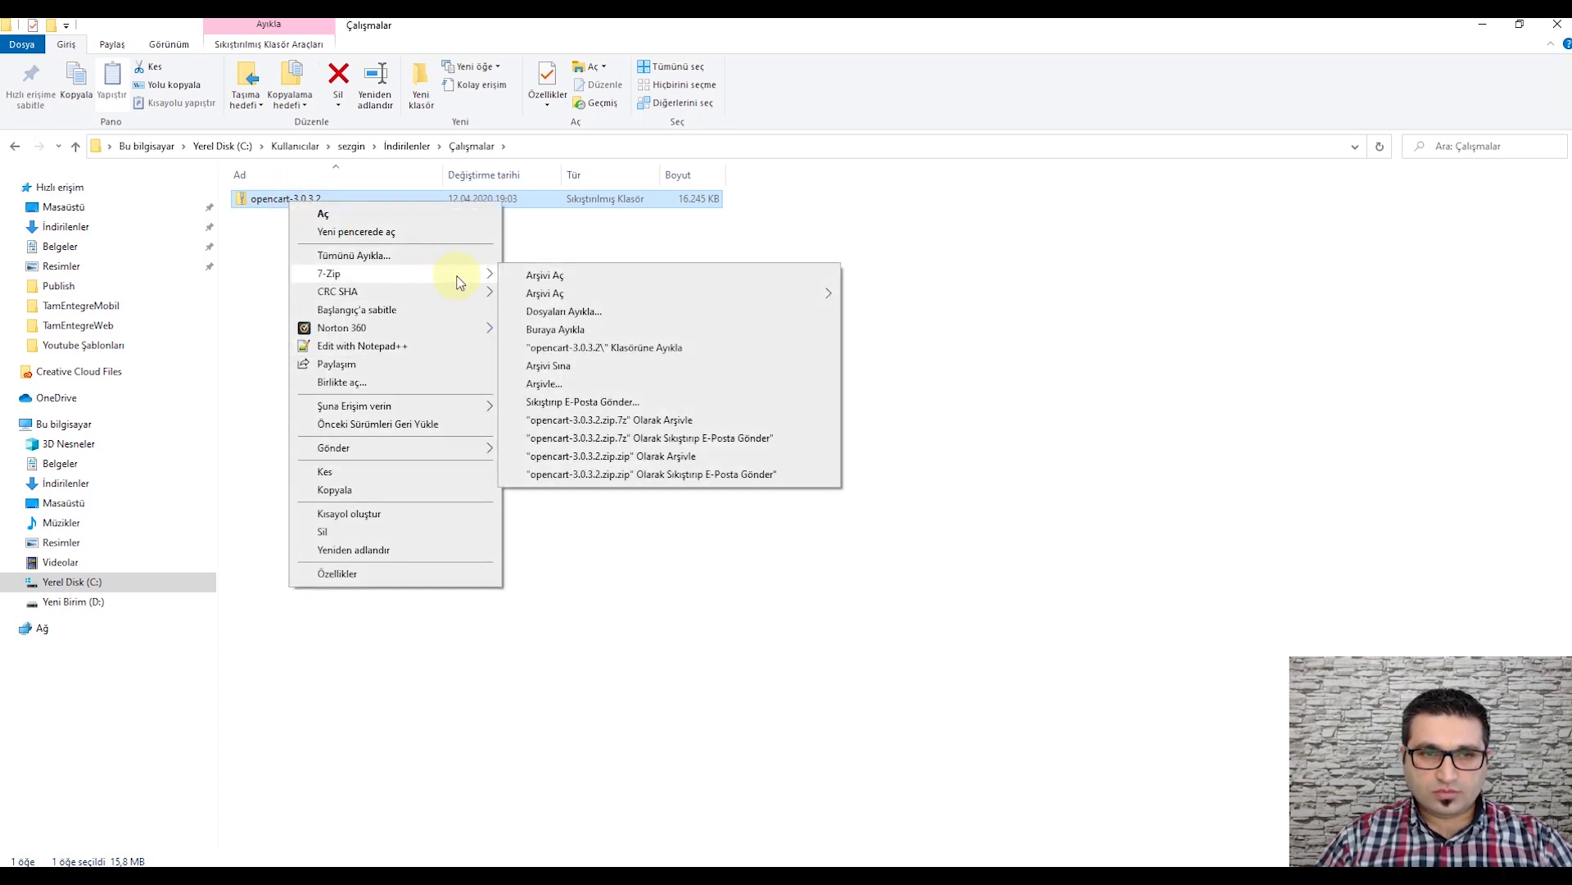
left_click(655, 349)
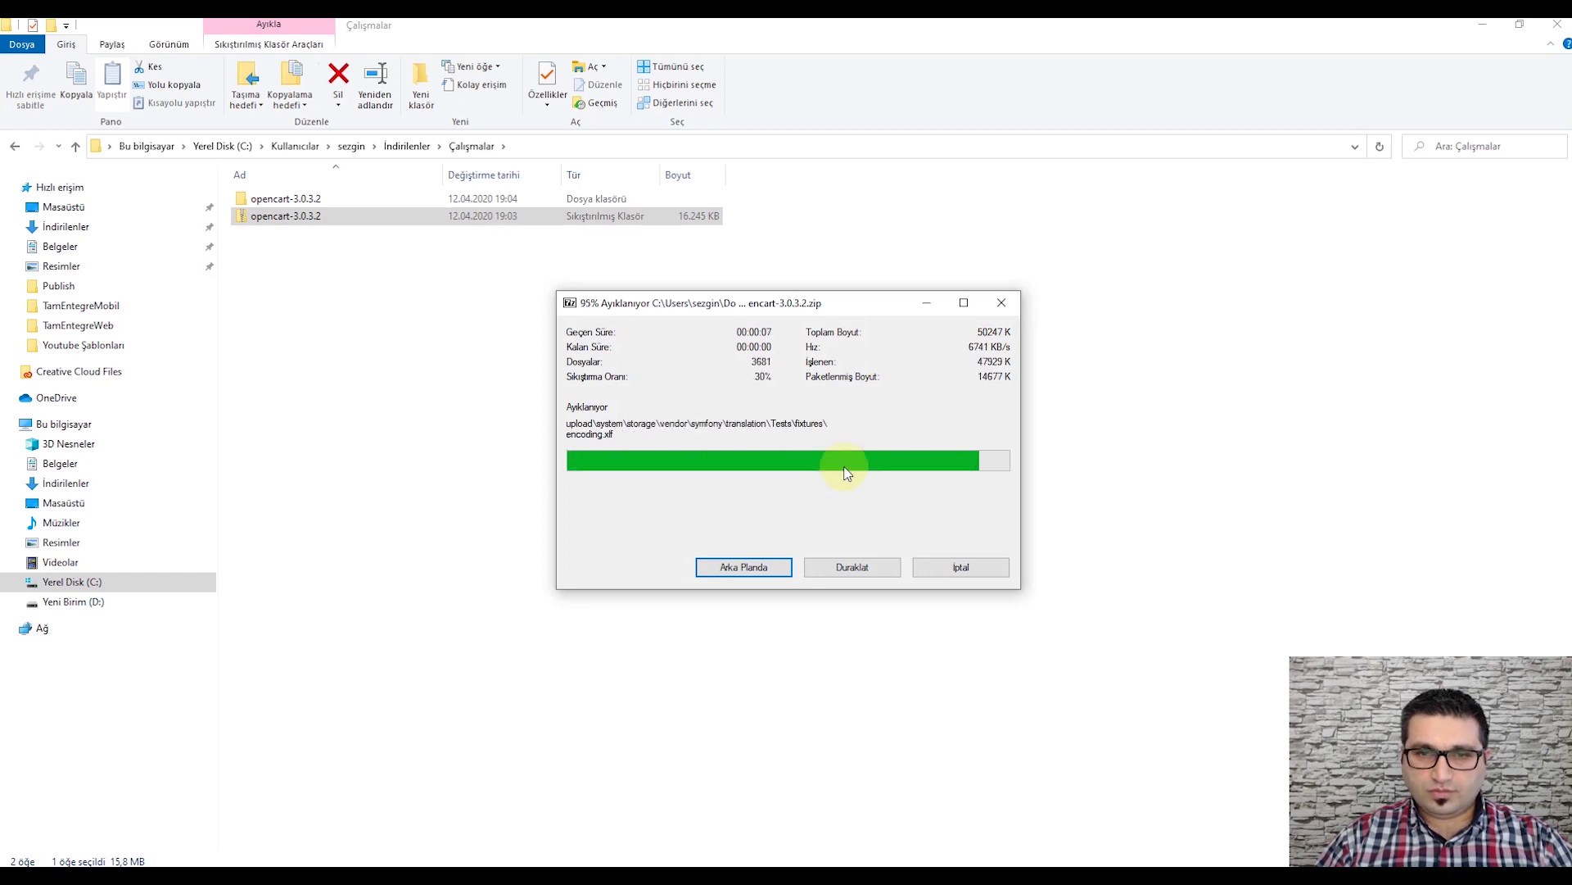
double_click(309, 199)
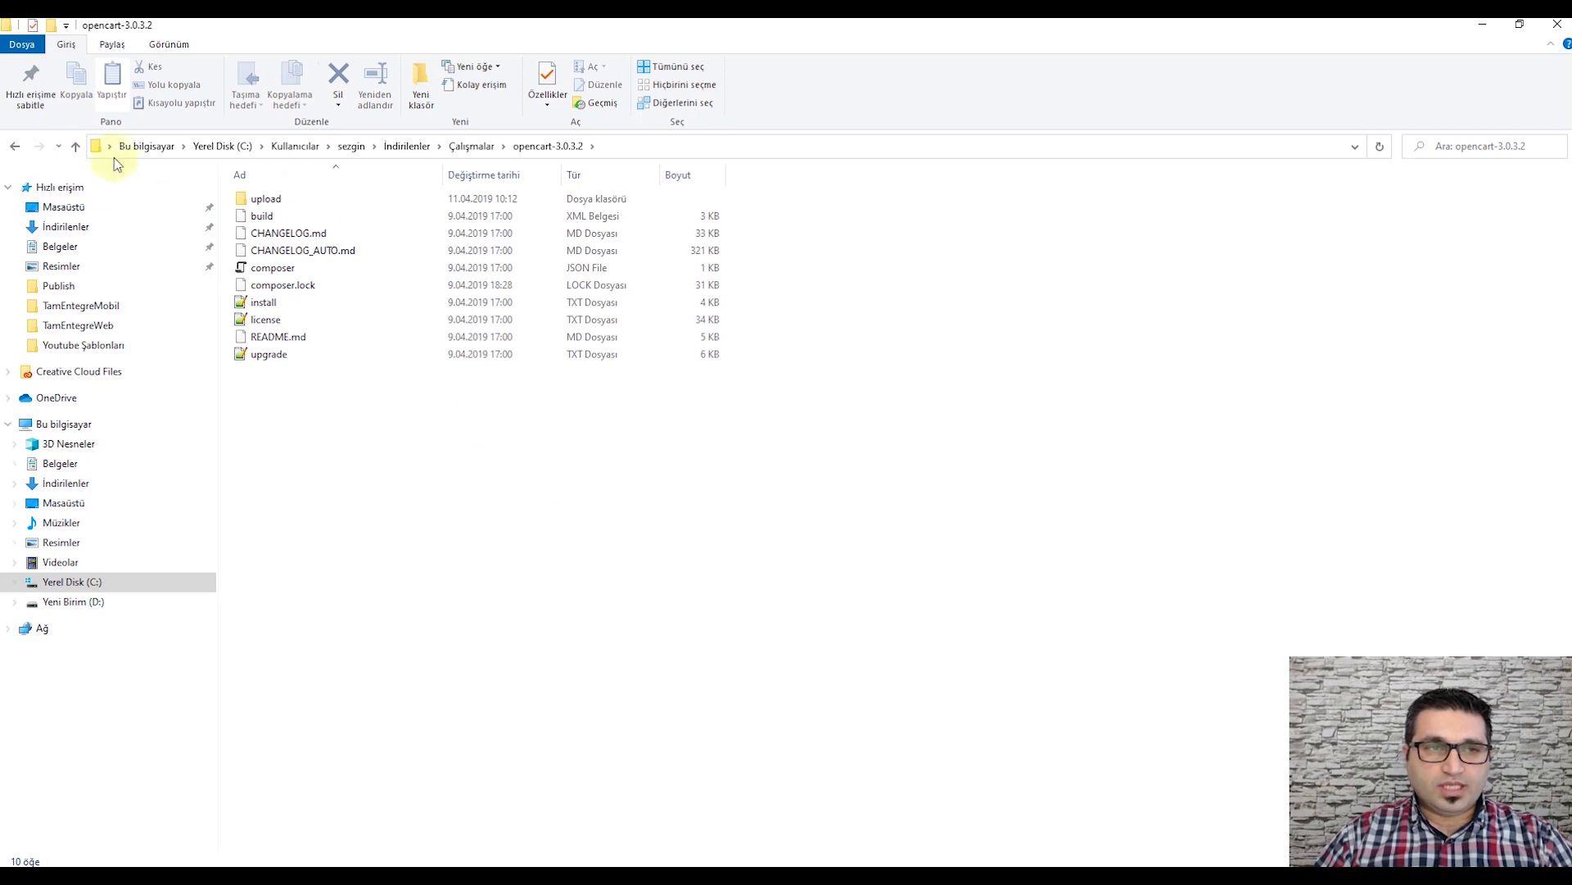
left_click(15, 146)
left_click(615, 374)
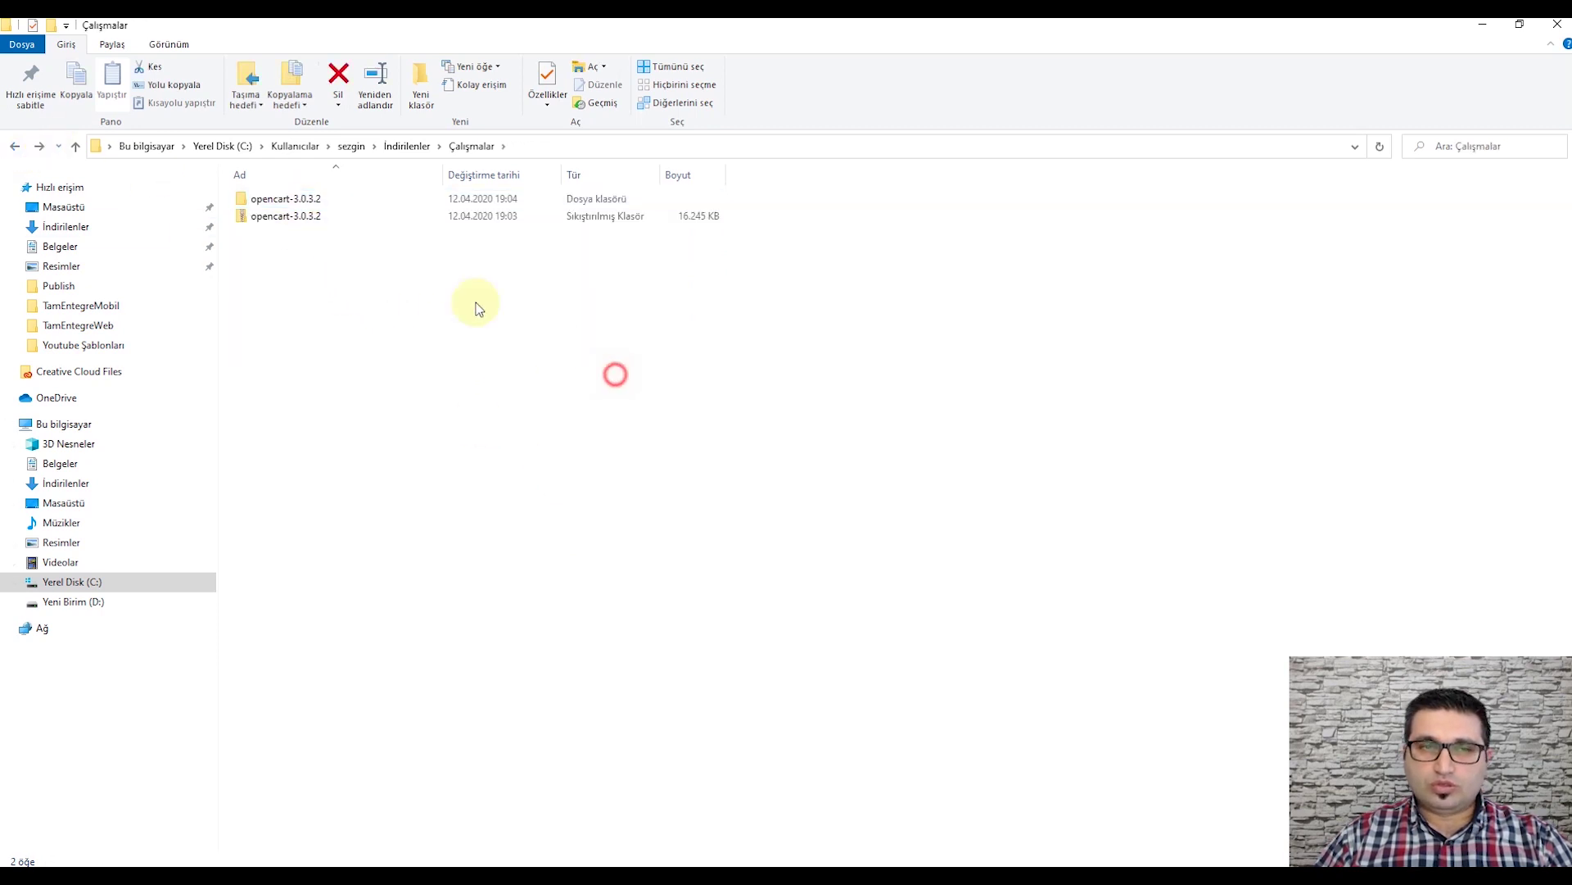
Step: Inspect the properties of the opencart-3.0.3.2 archive and of the extracted folder to compare their sizes
right_click(300, 219)
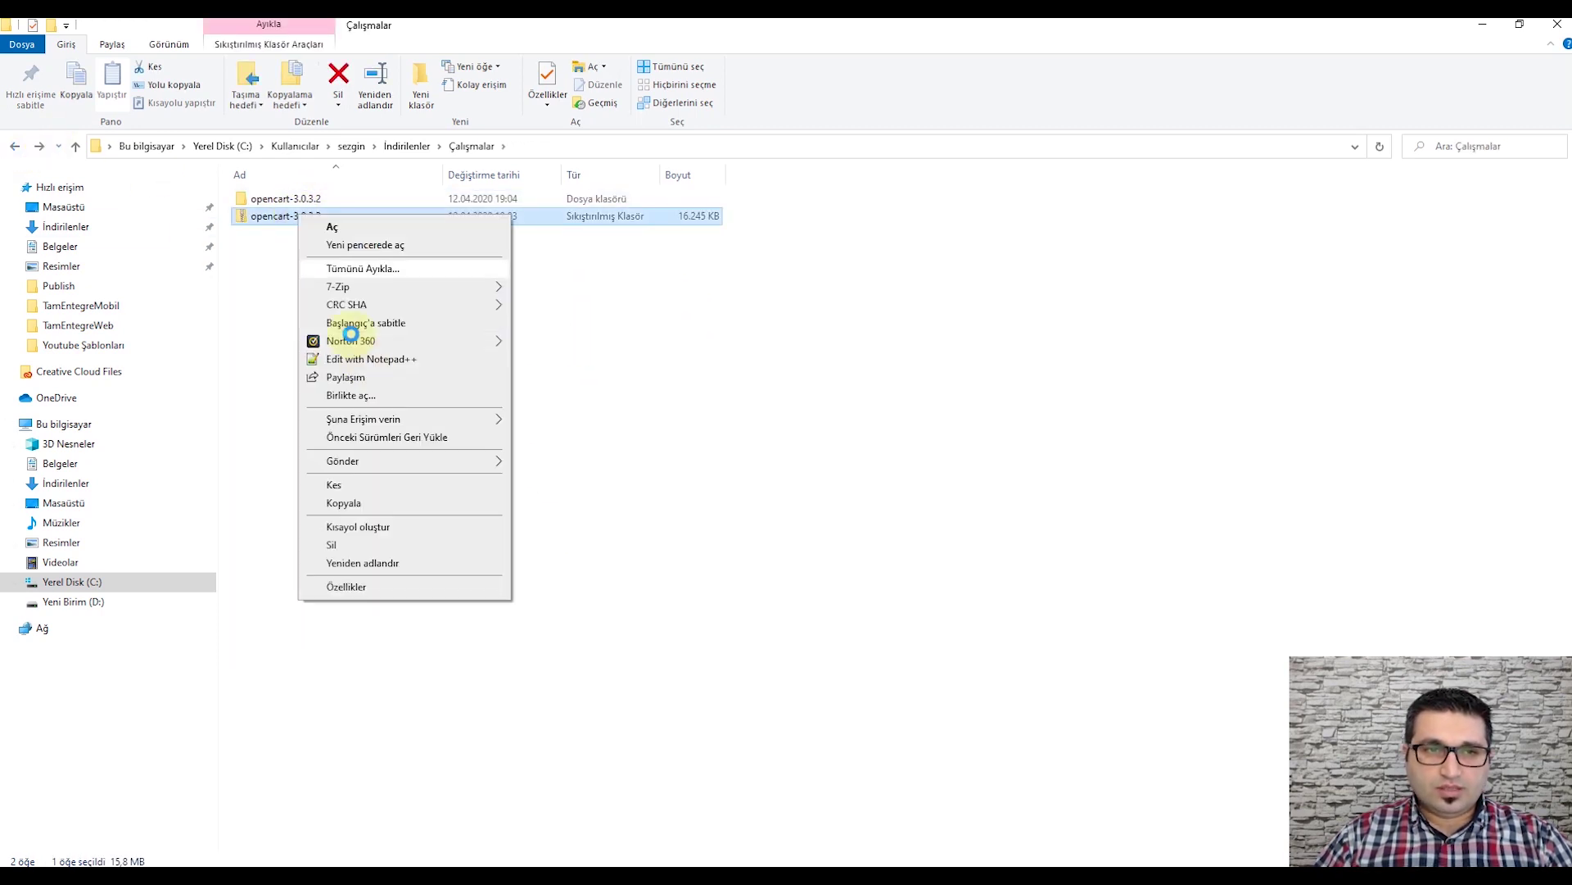
left_click(408, 586)
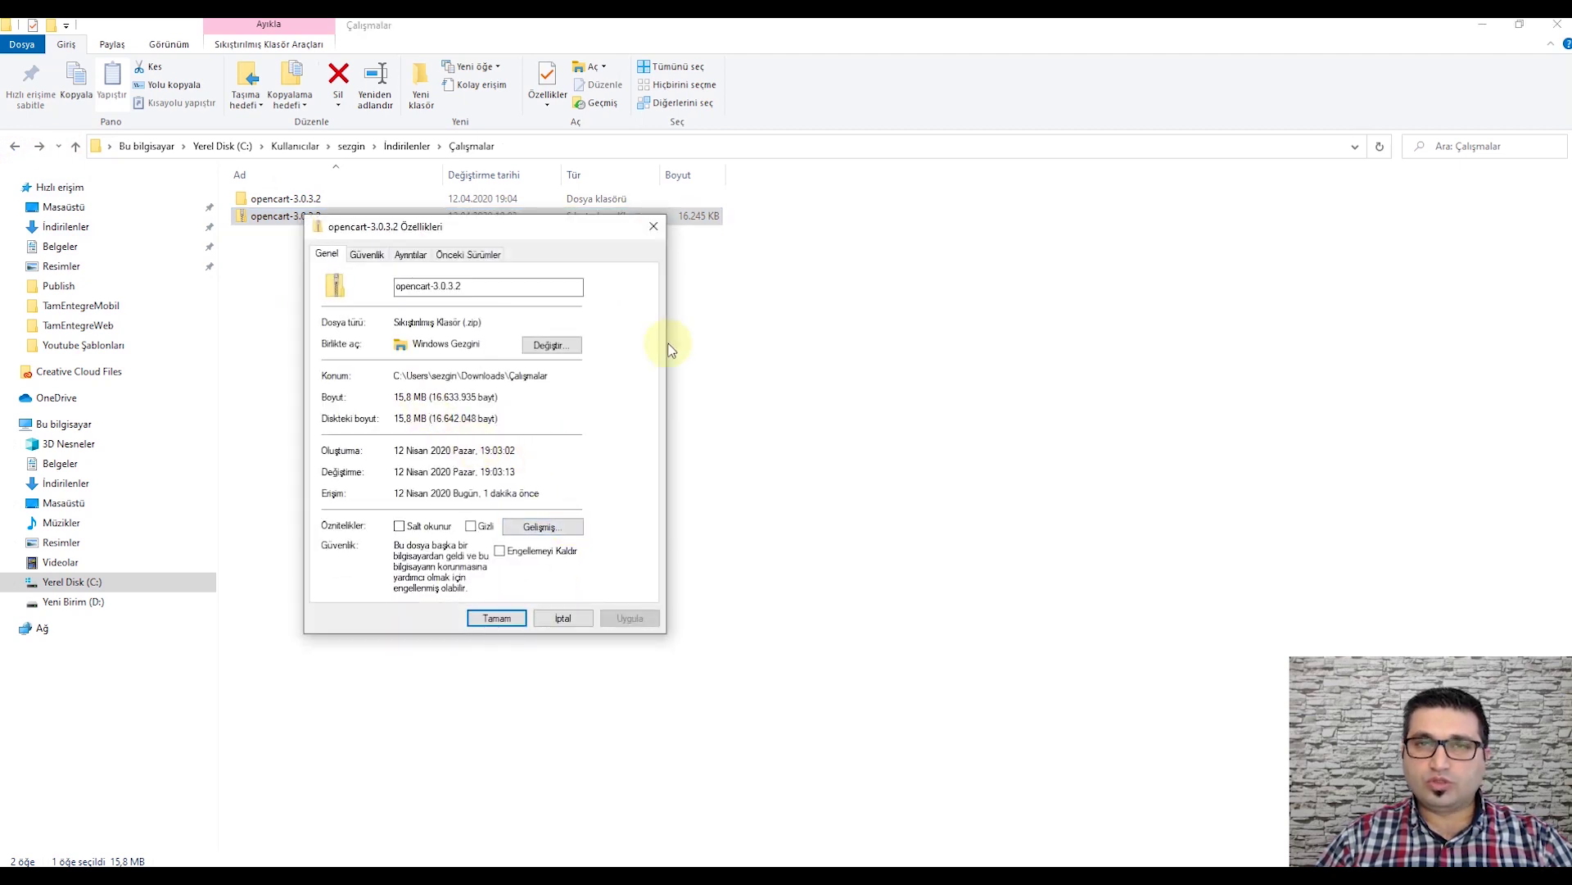
left_click(654, 227)
left_click(256, 201)
right_click(257, 201)
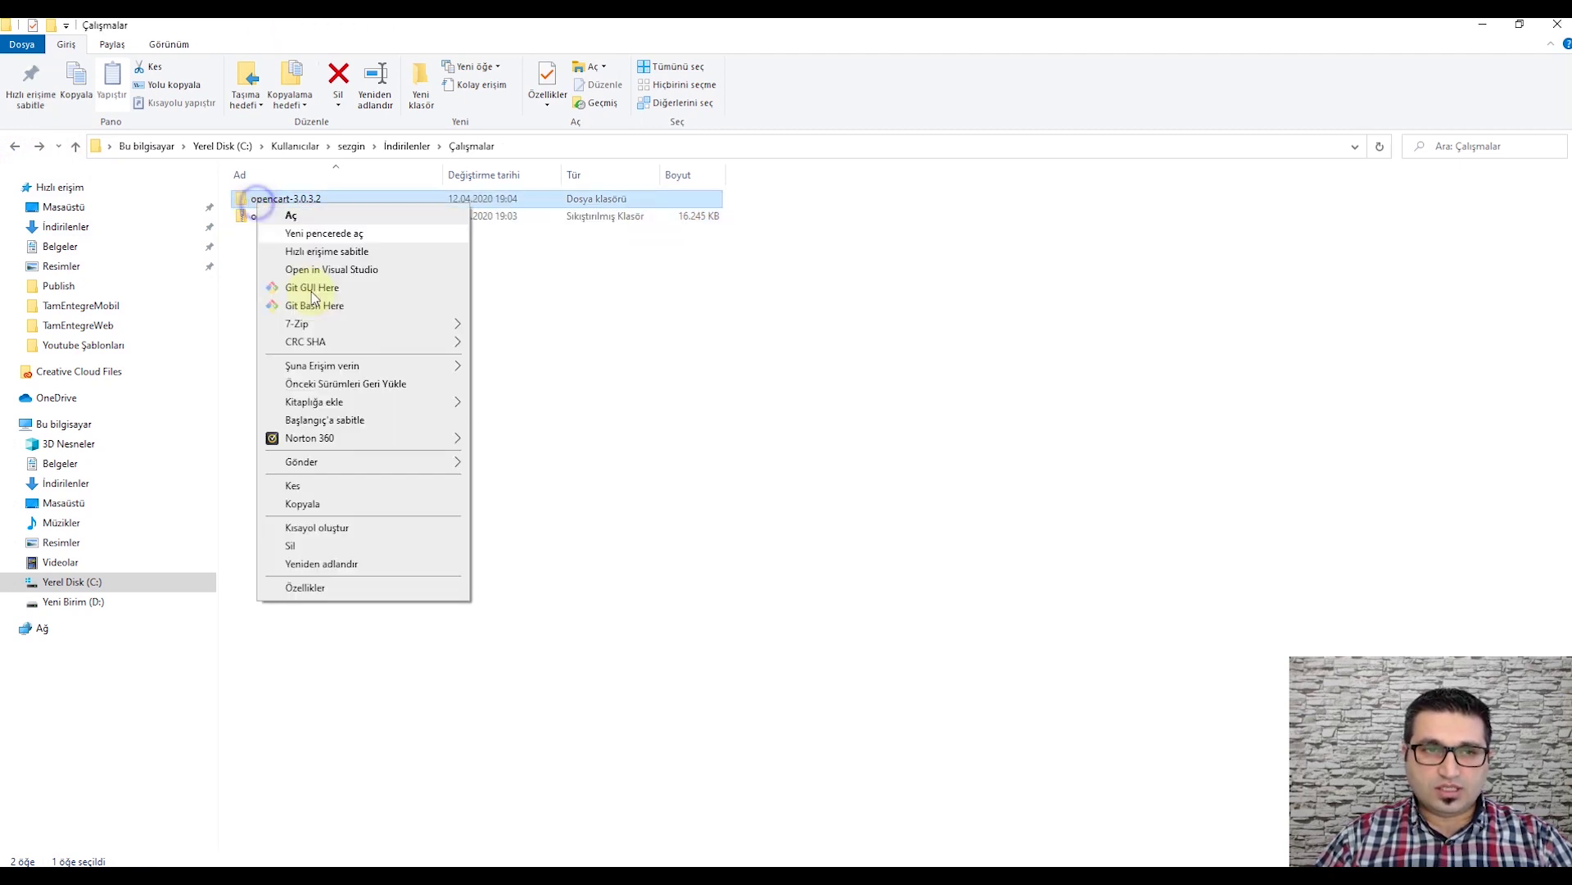
left_click(404, 590)
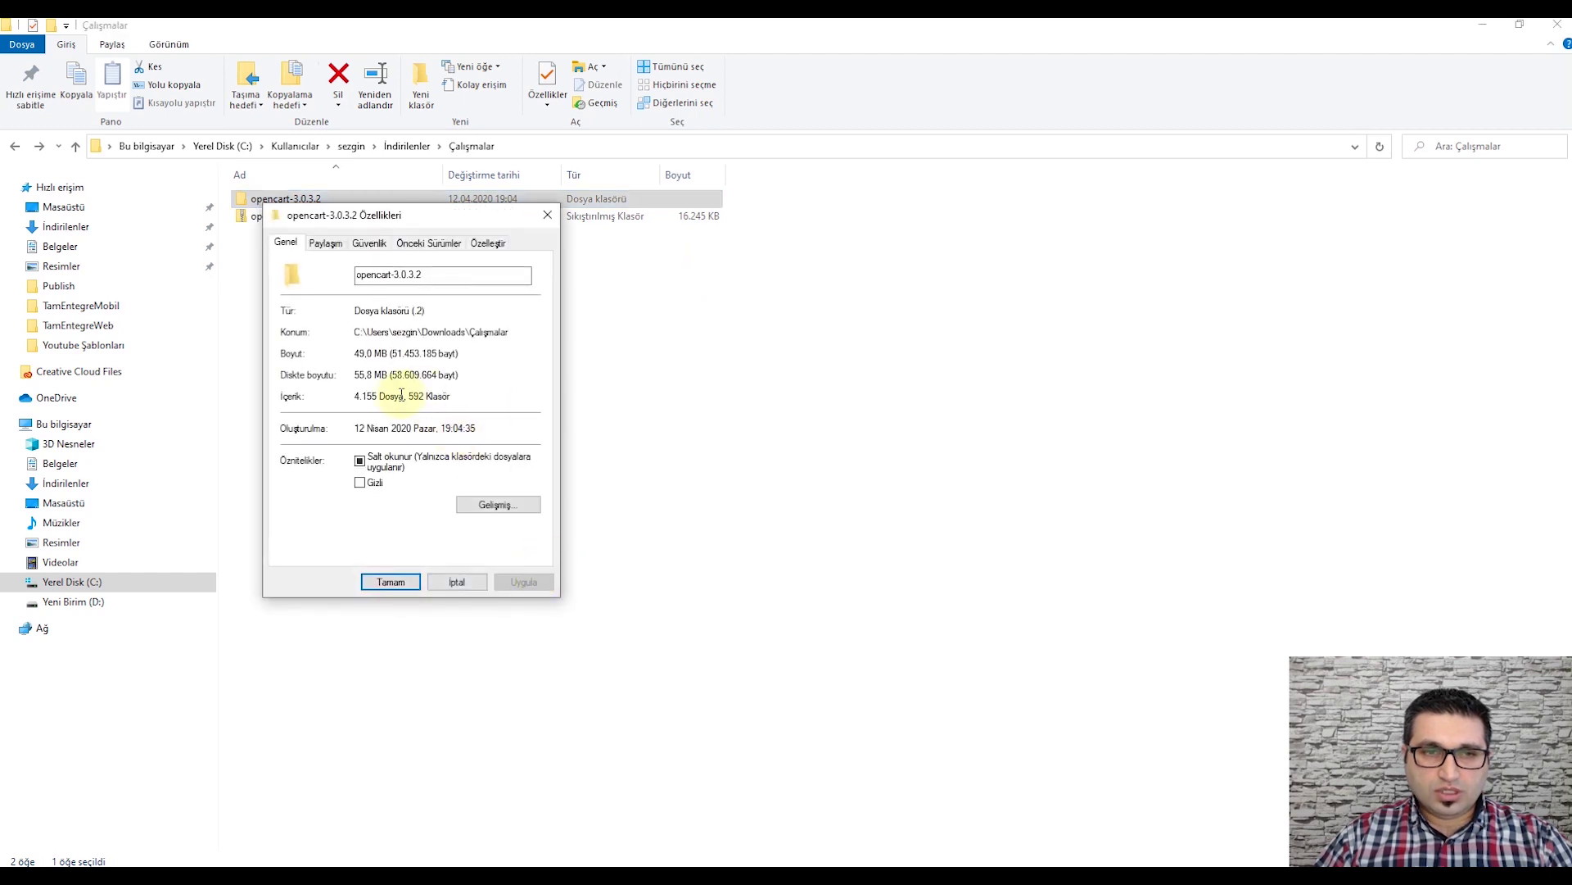
left_click(475, 581)
Step: Open the upload folder inside the extracted opencart-3.0.3.2 folder and examine its files and folders
double_click(289, 200)
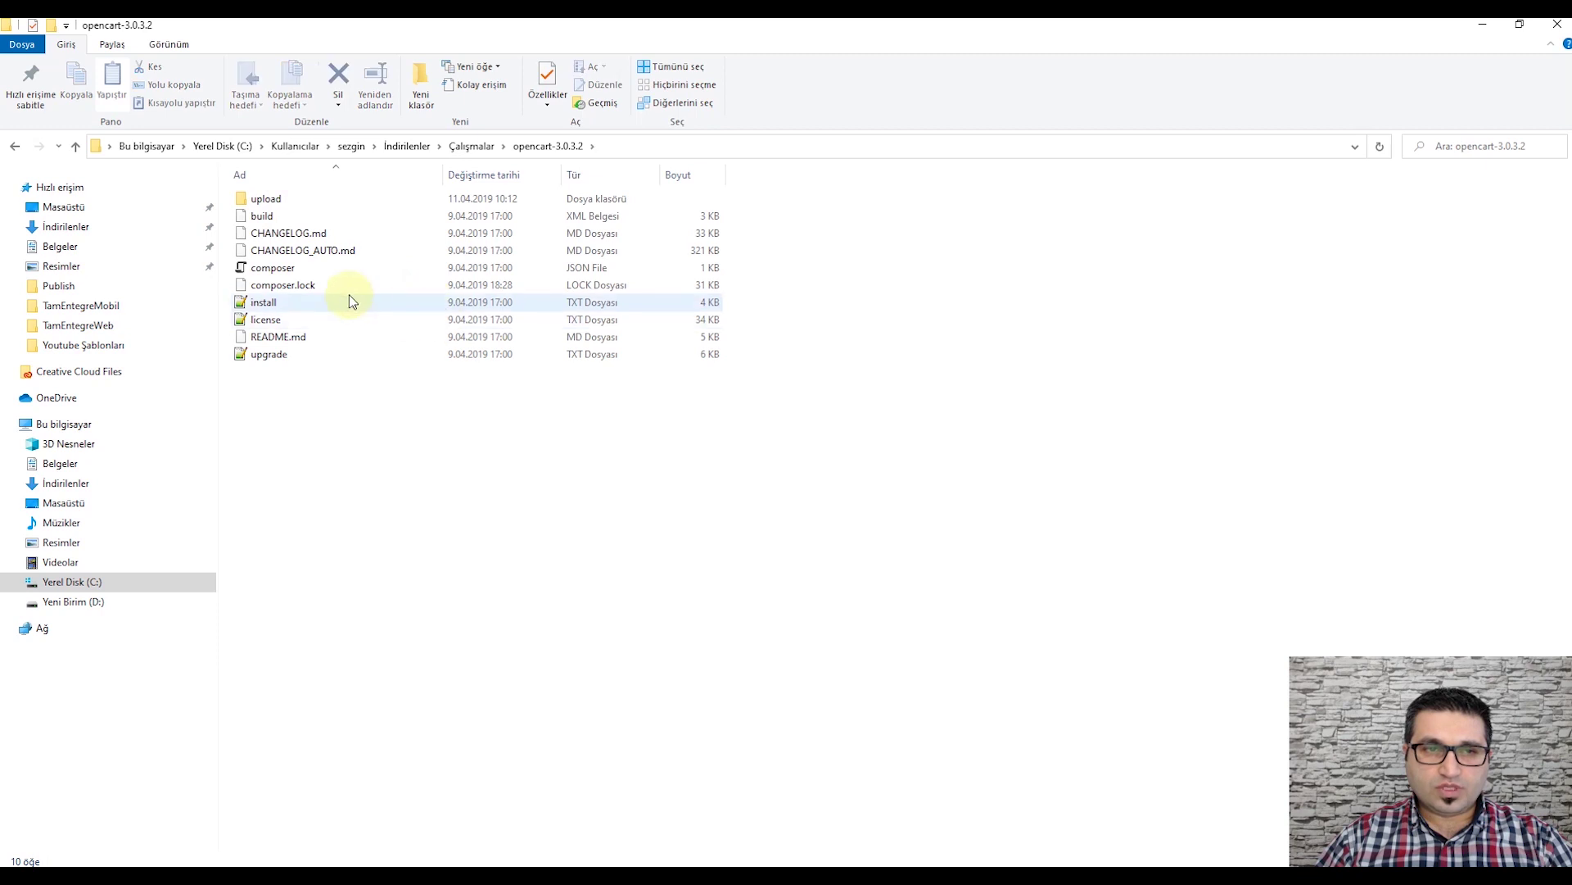
left_click(269, 199)
double_click(270, 200)
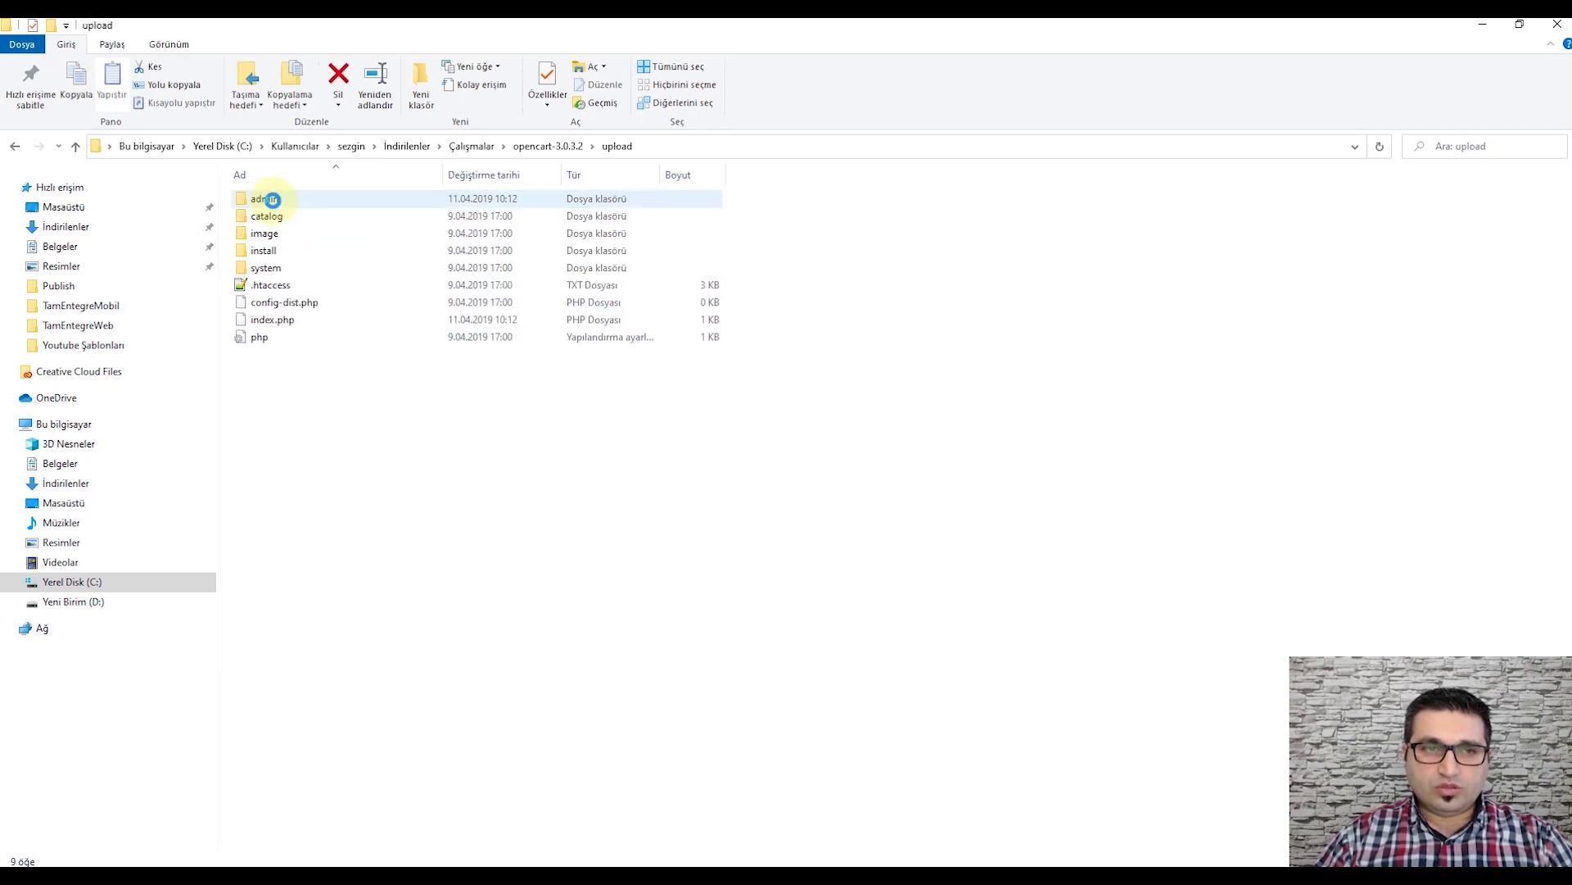
left_click_drag(758, 543, 253, 195)
left_click_drag(787, 484, 253, 200)
left_click(457, 726)
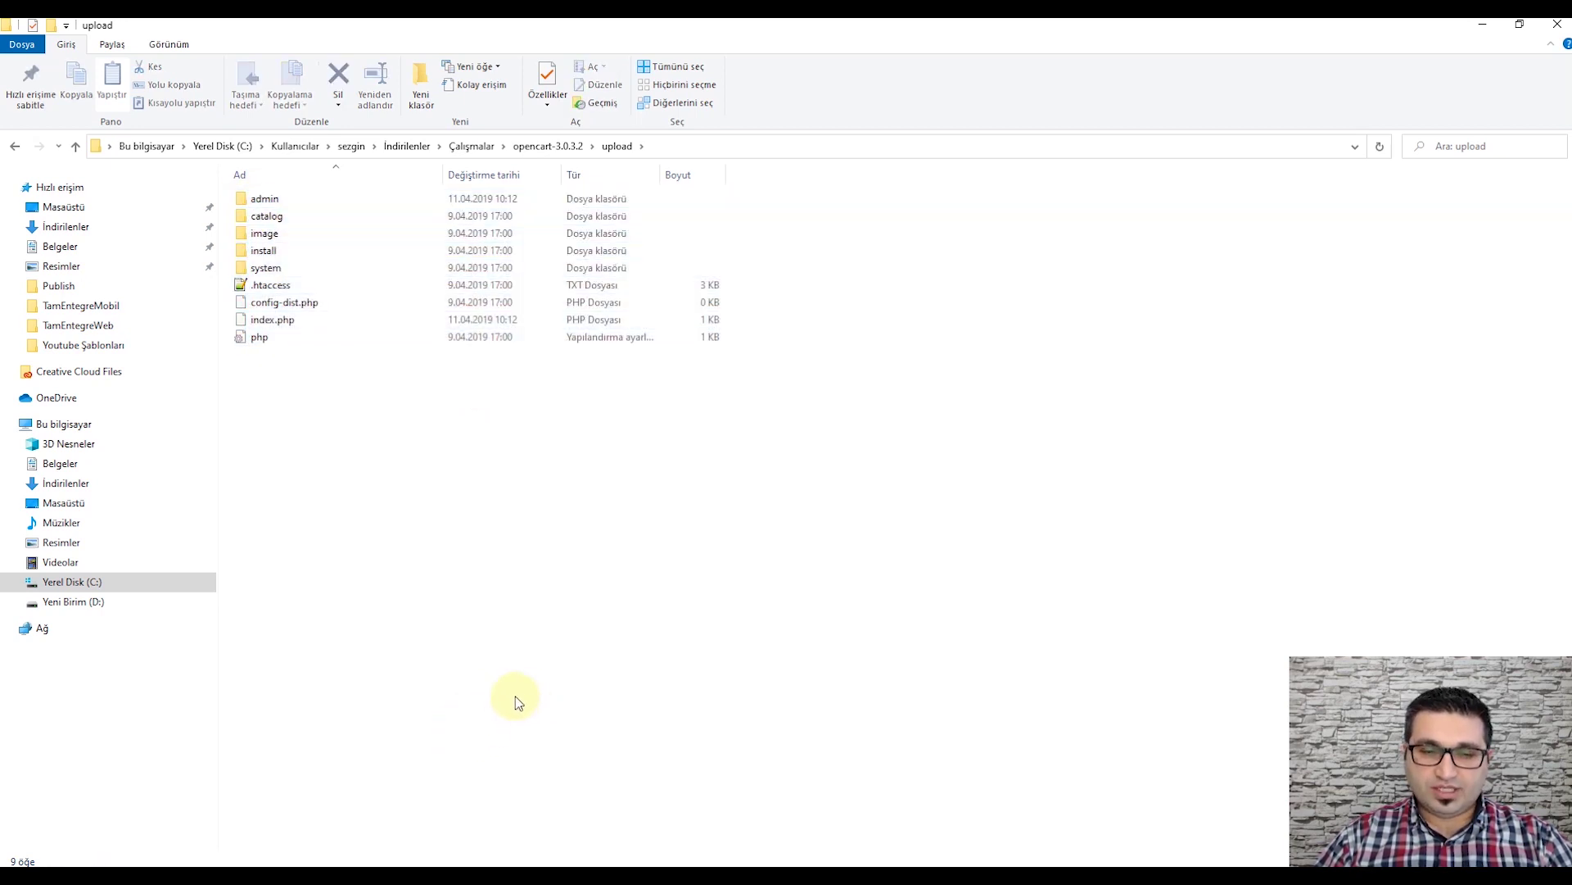
Step: Switch to FileZilla and open the public_html folder on the remote server
left_click(385, 807)
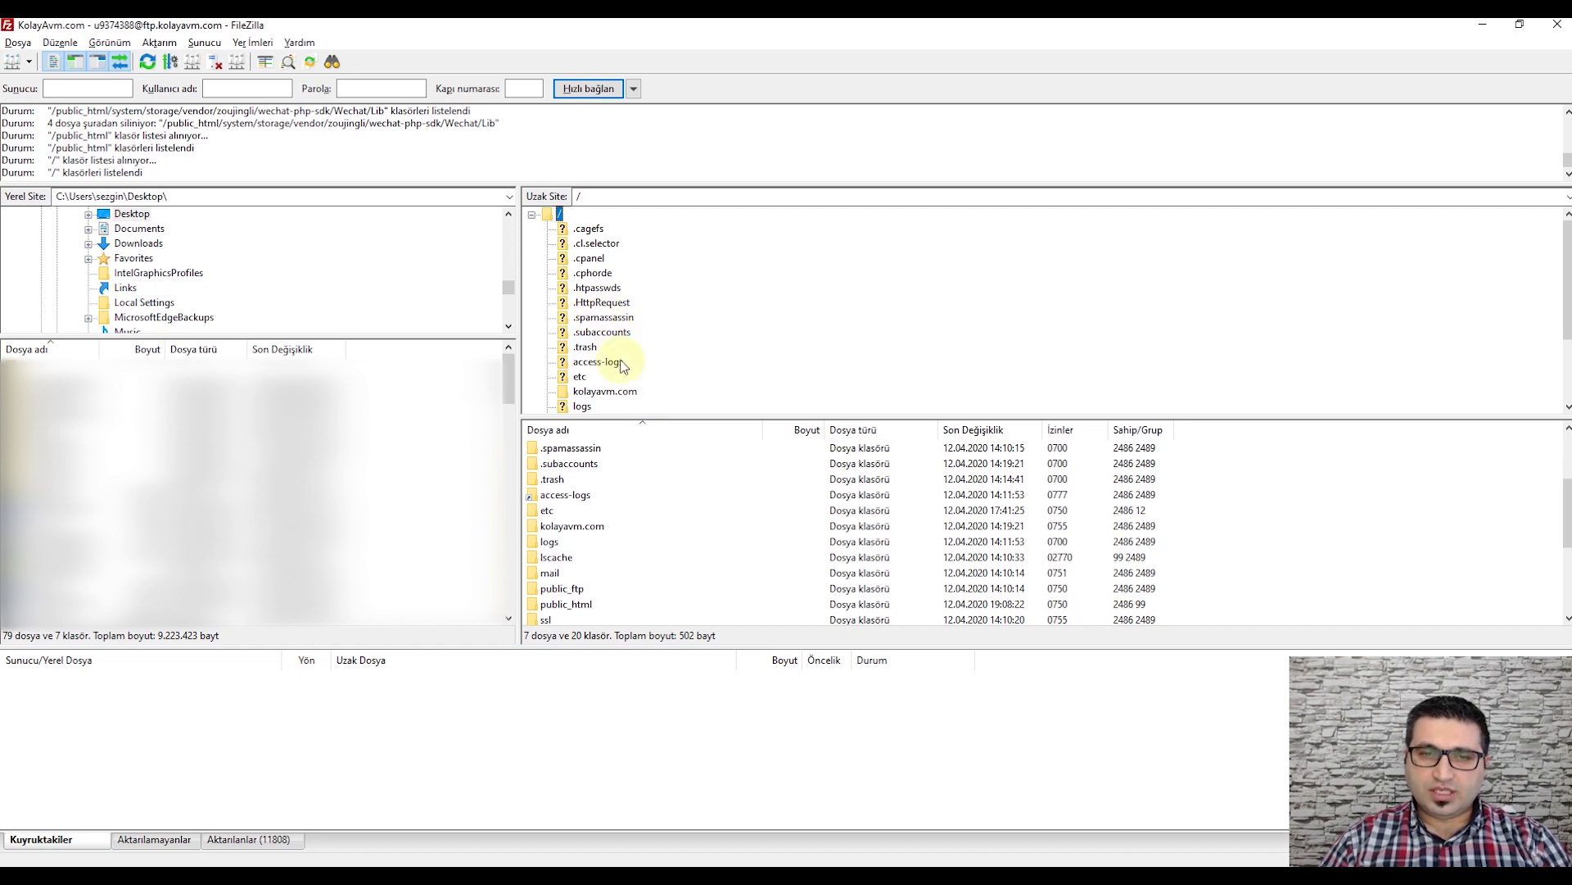
scroll(623, 364, "down", 1)
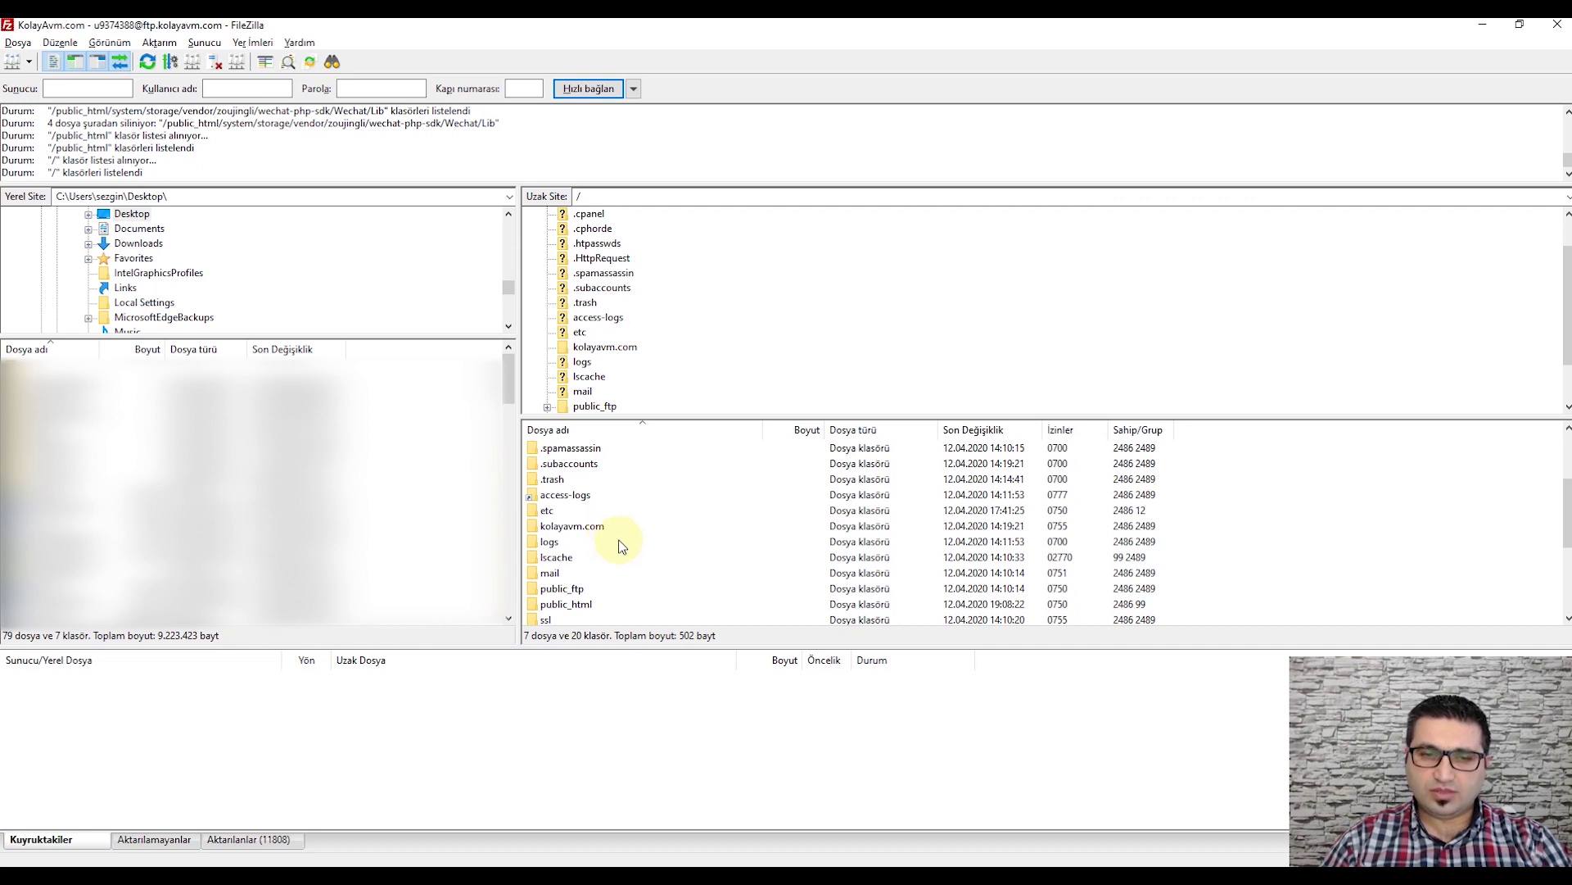
left_click(577, 606)
scroll(655, 512, "down", 3)
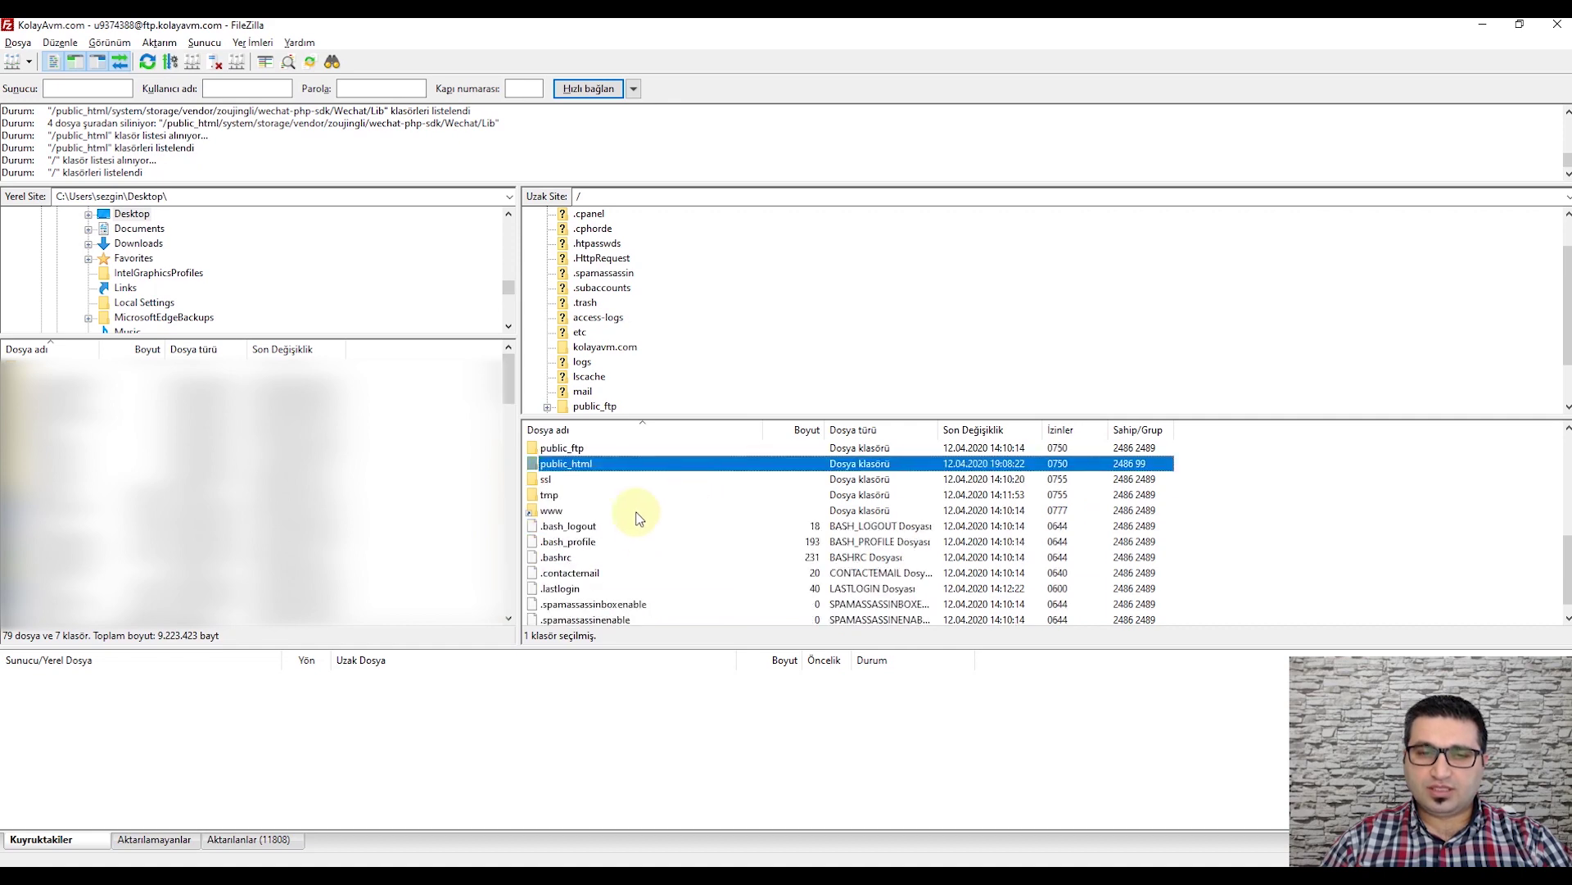
double_click(587, 459)
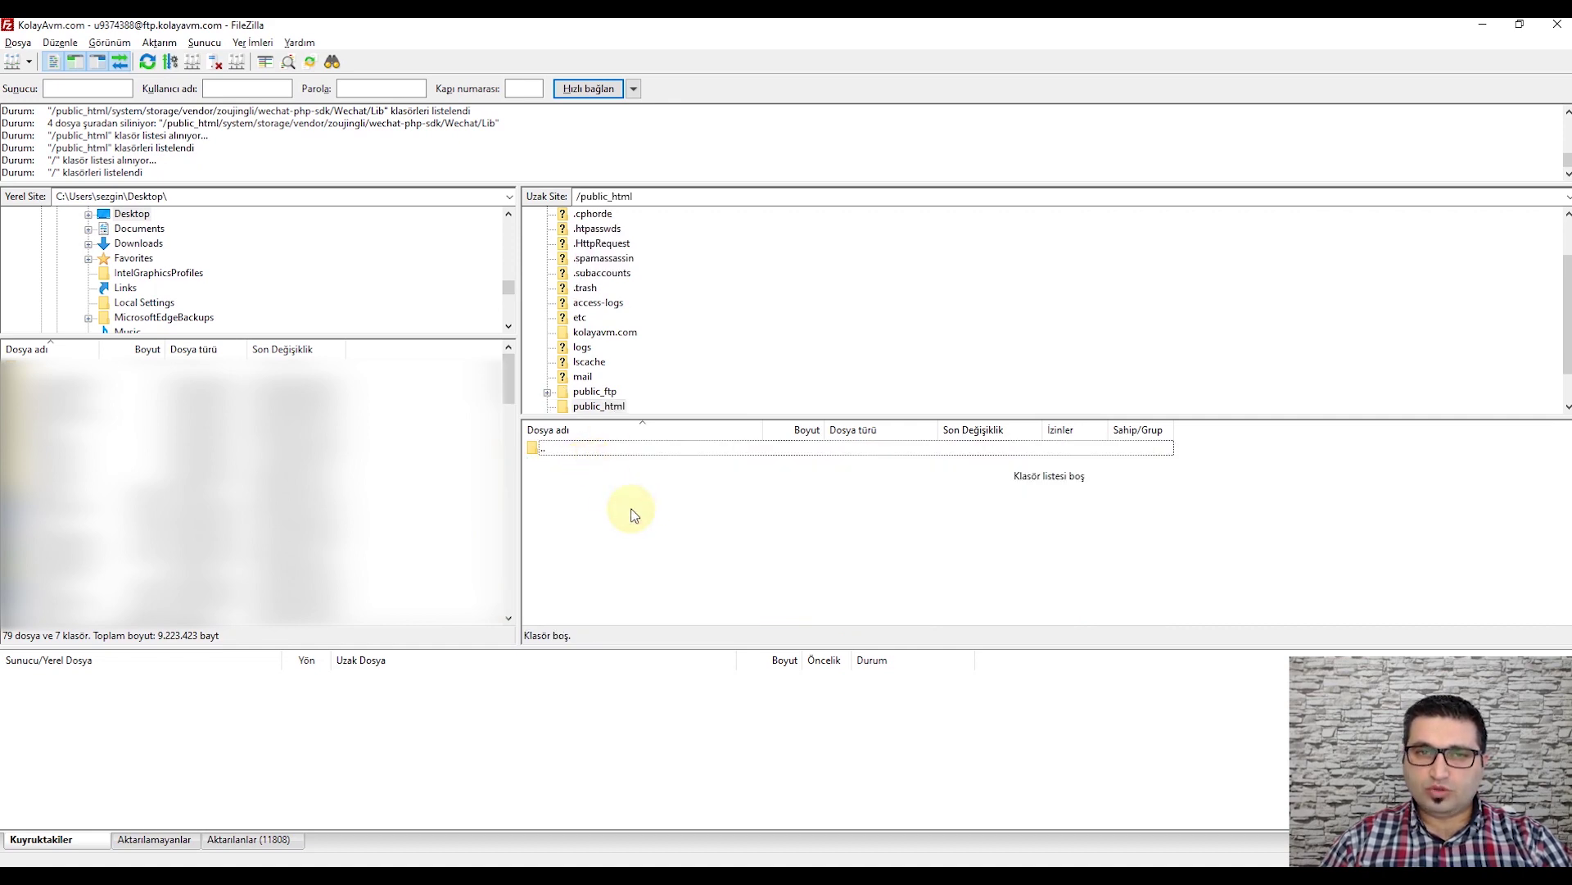
Step: Check the kolayavm.com site in the browser, then return to FileZilla and select the remote public_html folder
key("alt+Tab")
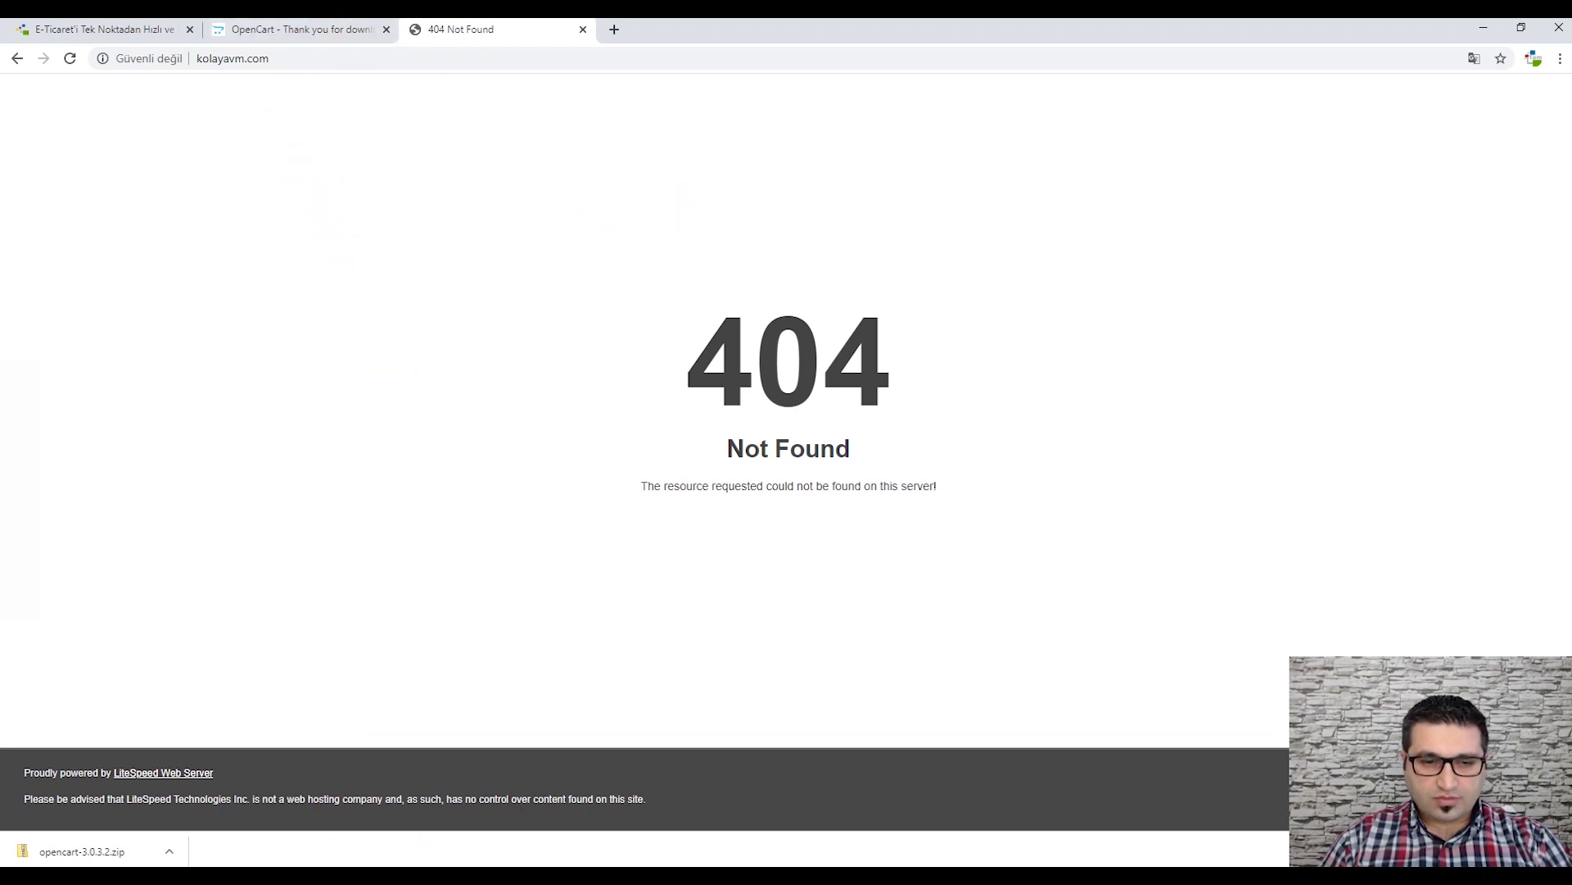
left_click(328, 864)
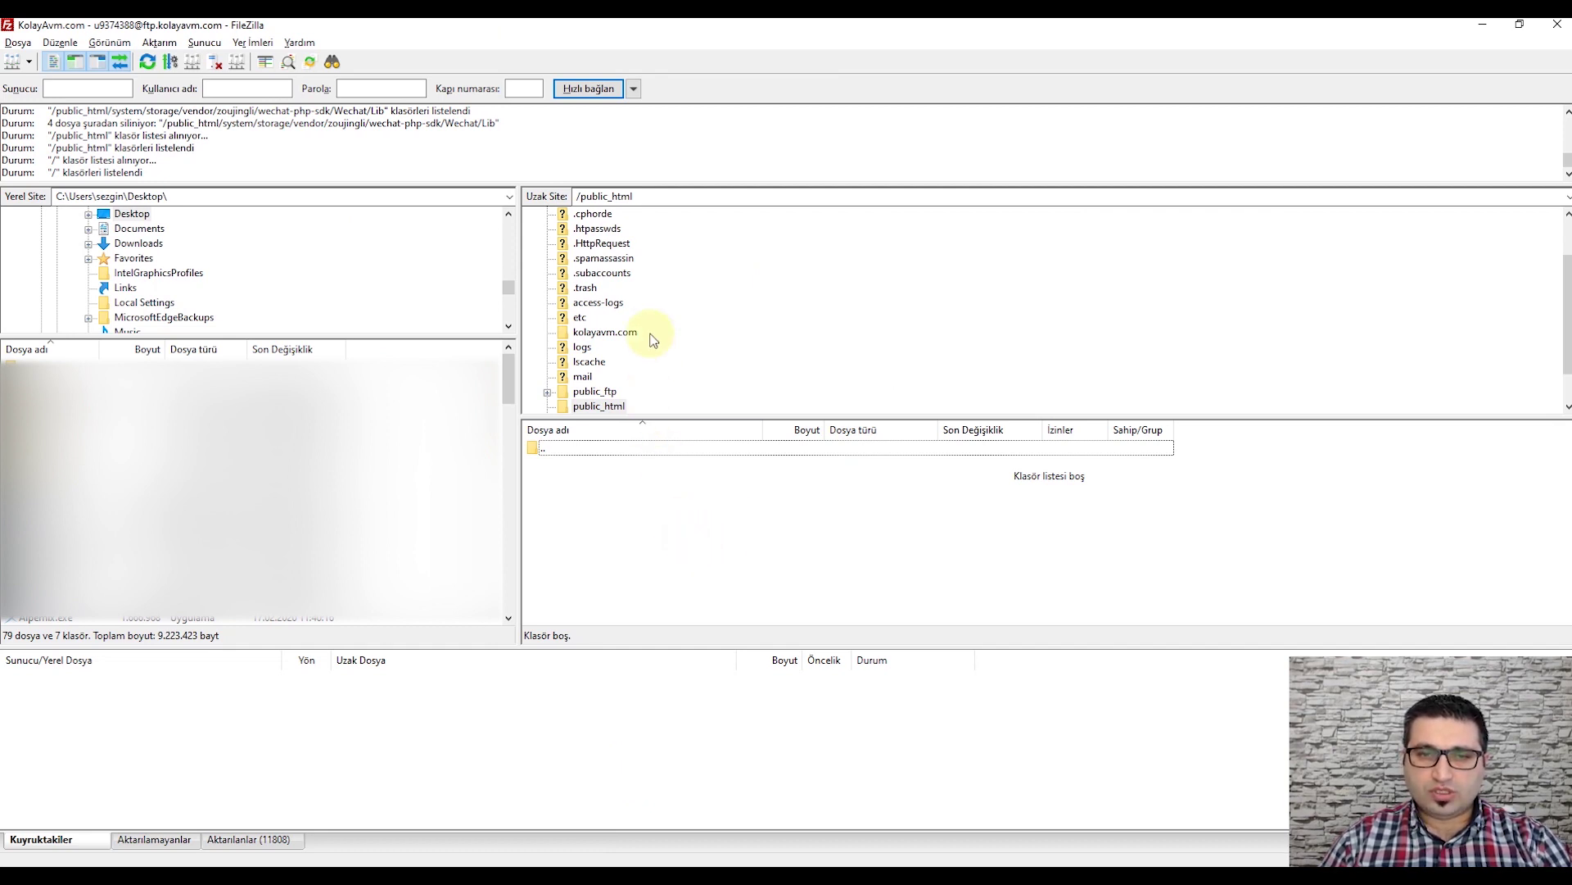
scroll(610, 357, "down", 1)
left_click(591, 363)
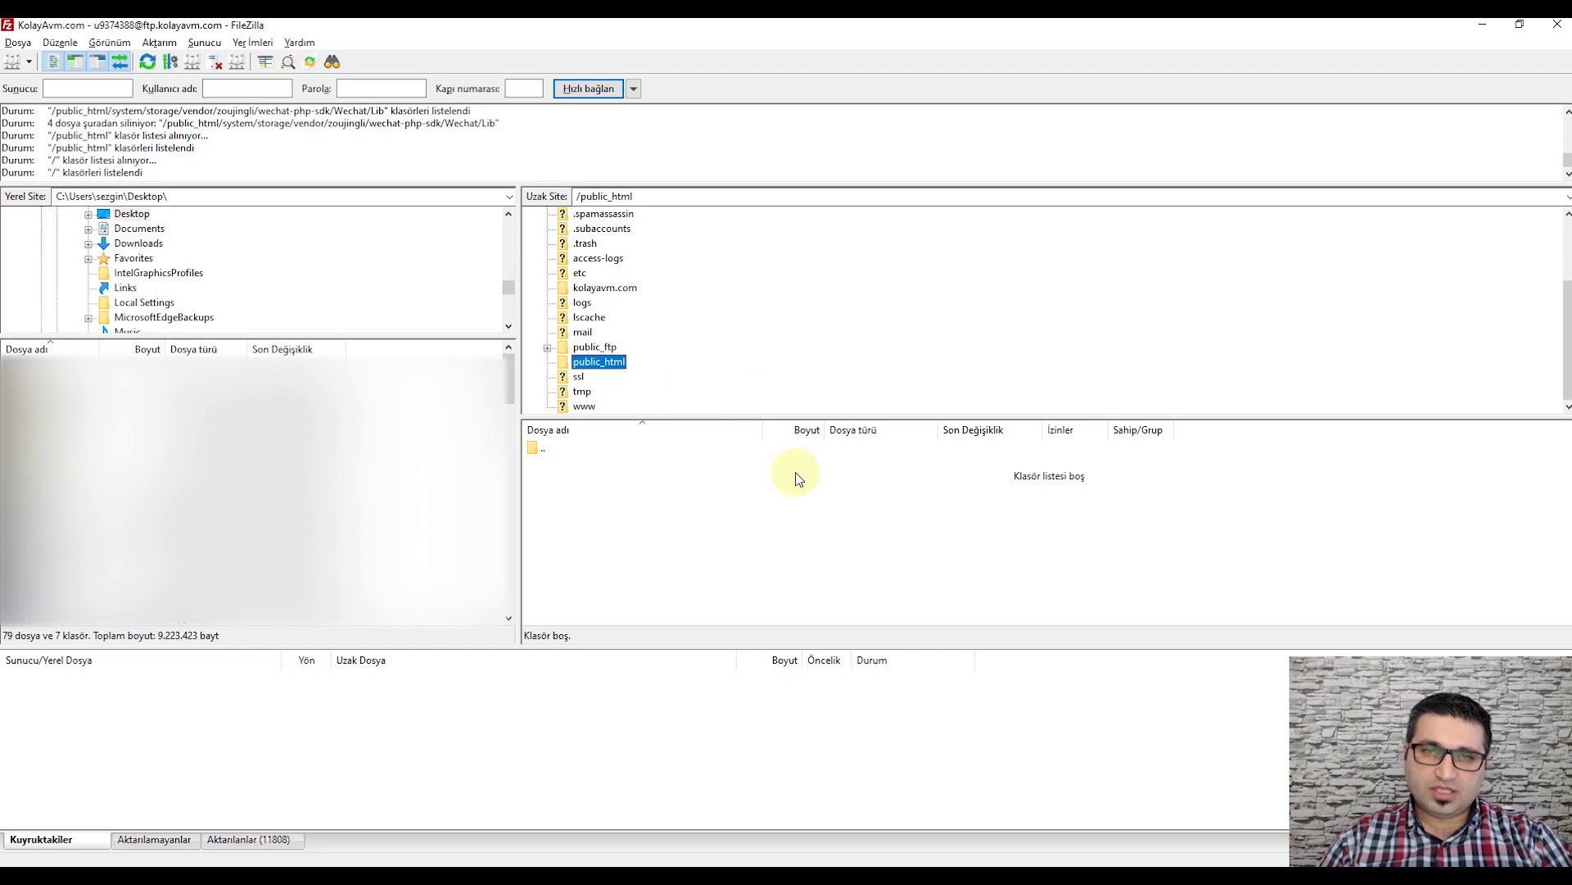
Step: Upload everything inside the extracted opencart-3.0.3.2 upload folder to the remote public_html folder in FileZilla
key("alt+Tab")
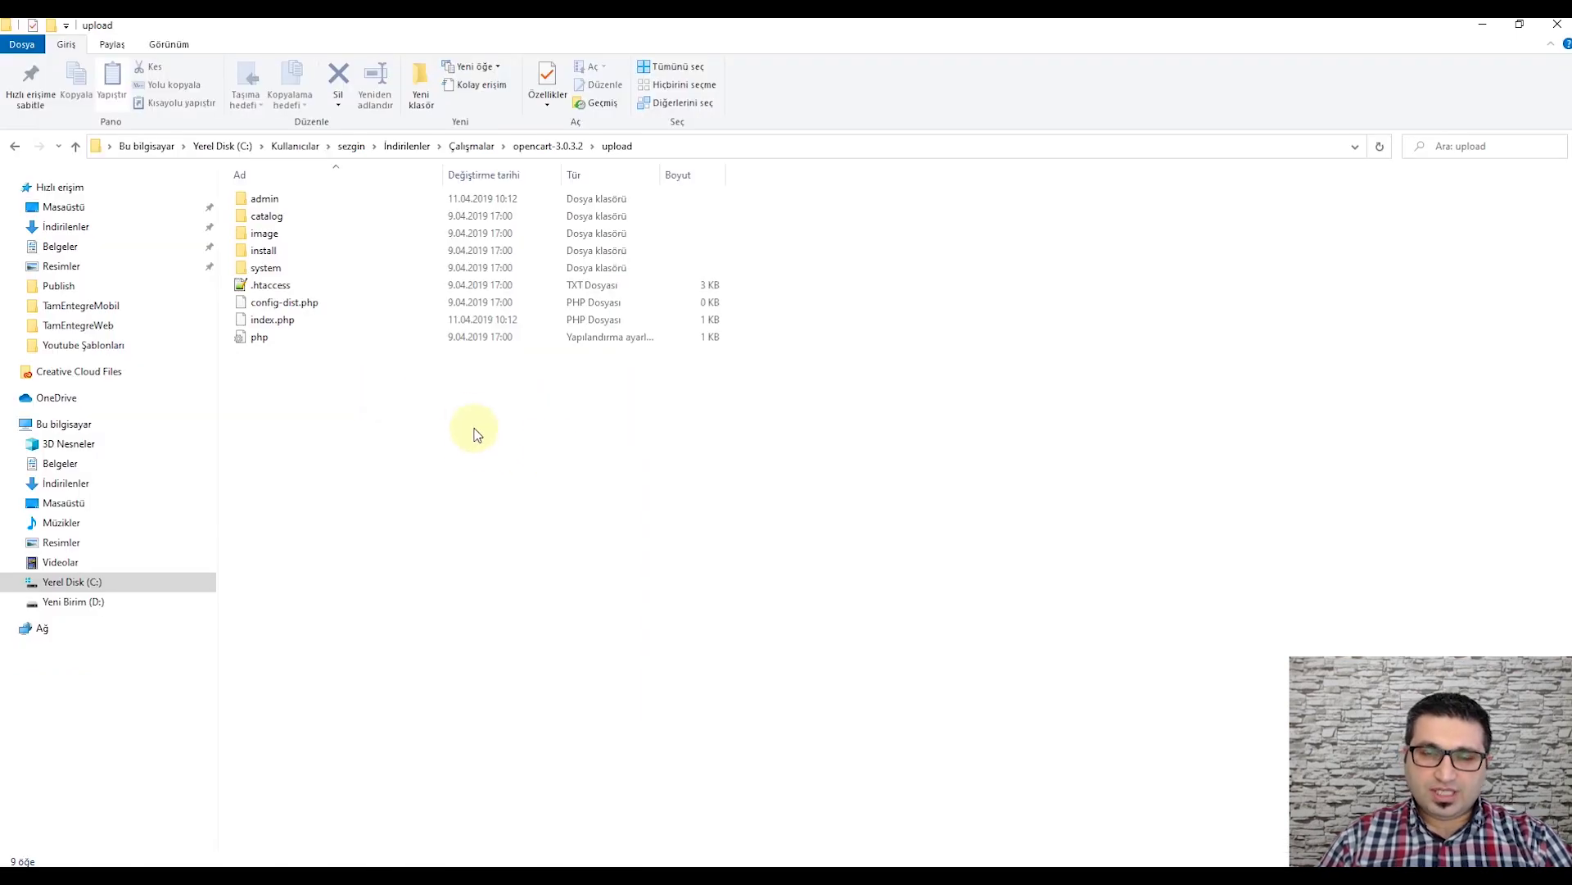
left_click(547, 146)
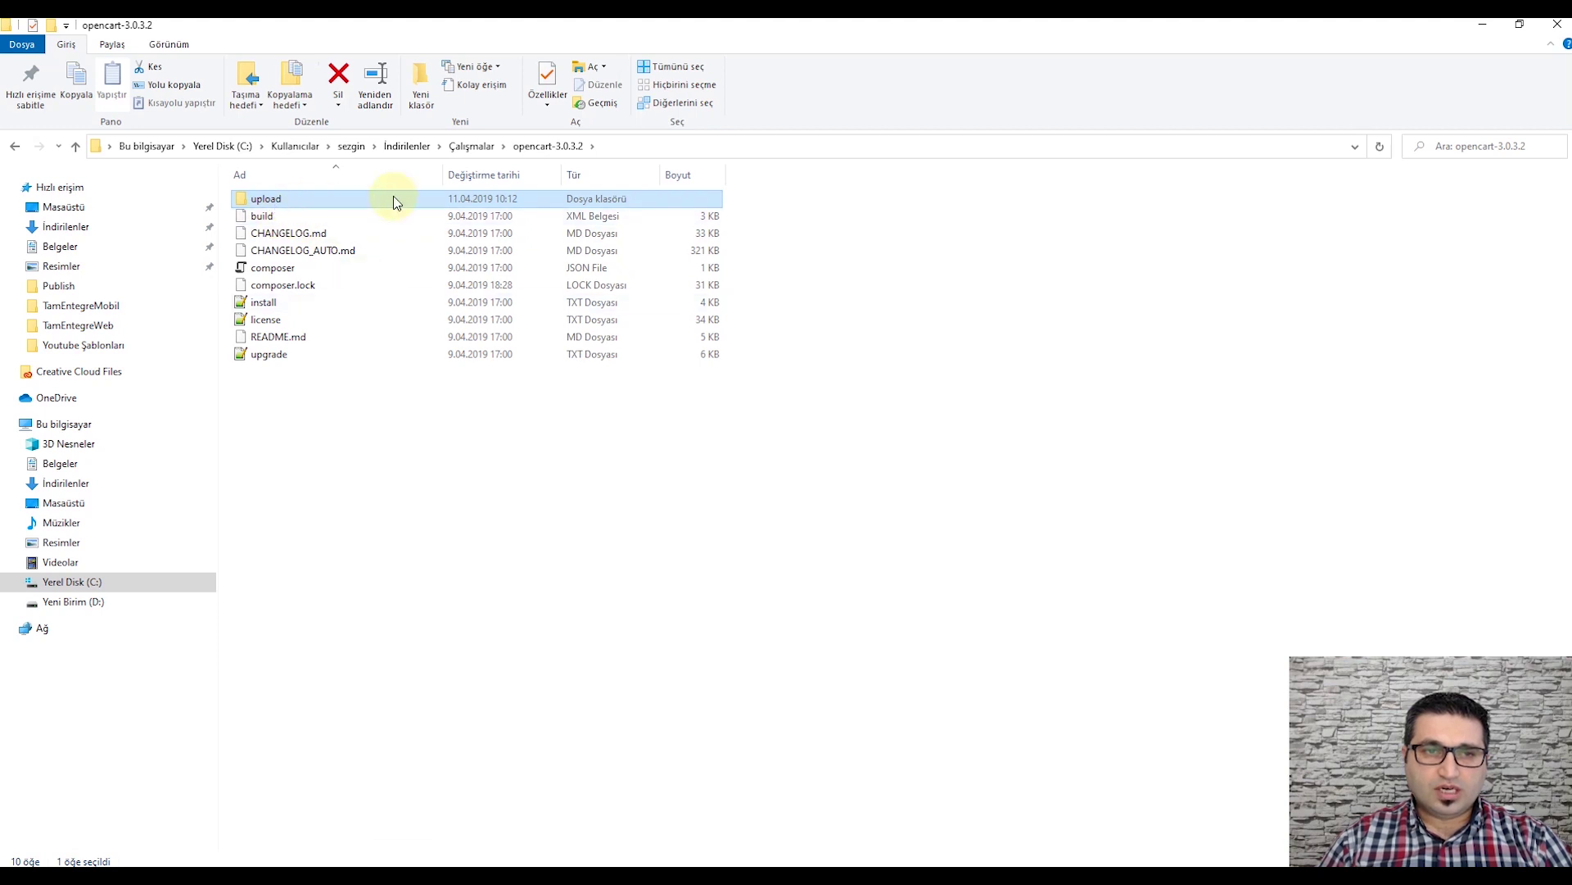
left_click(471, 146)
left_click(292, 217)
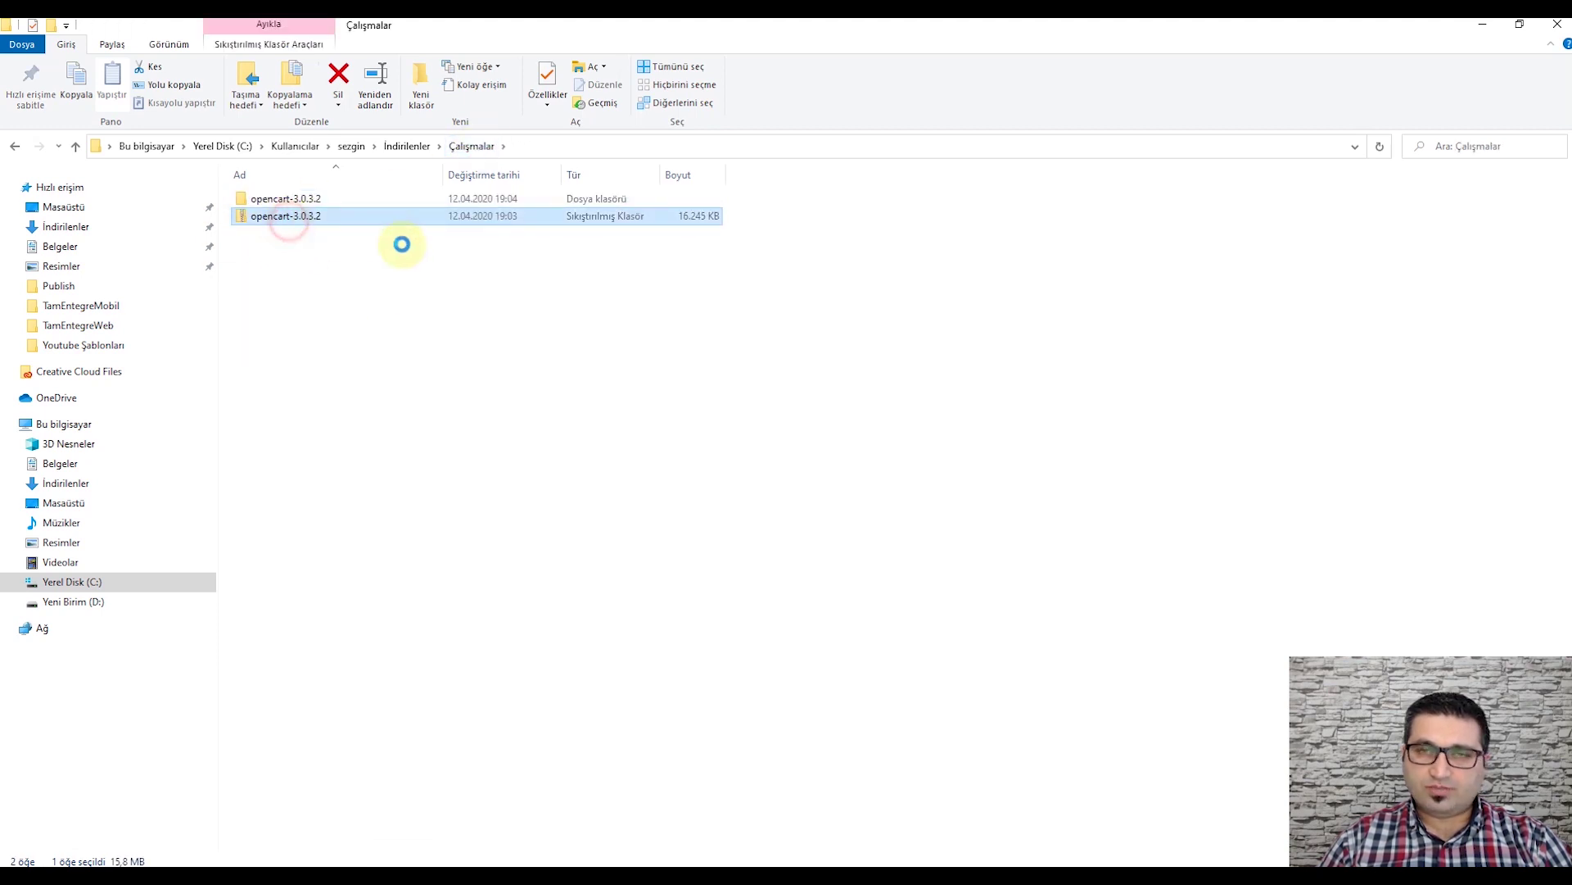
double_click(281, 201)
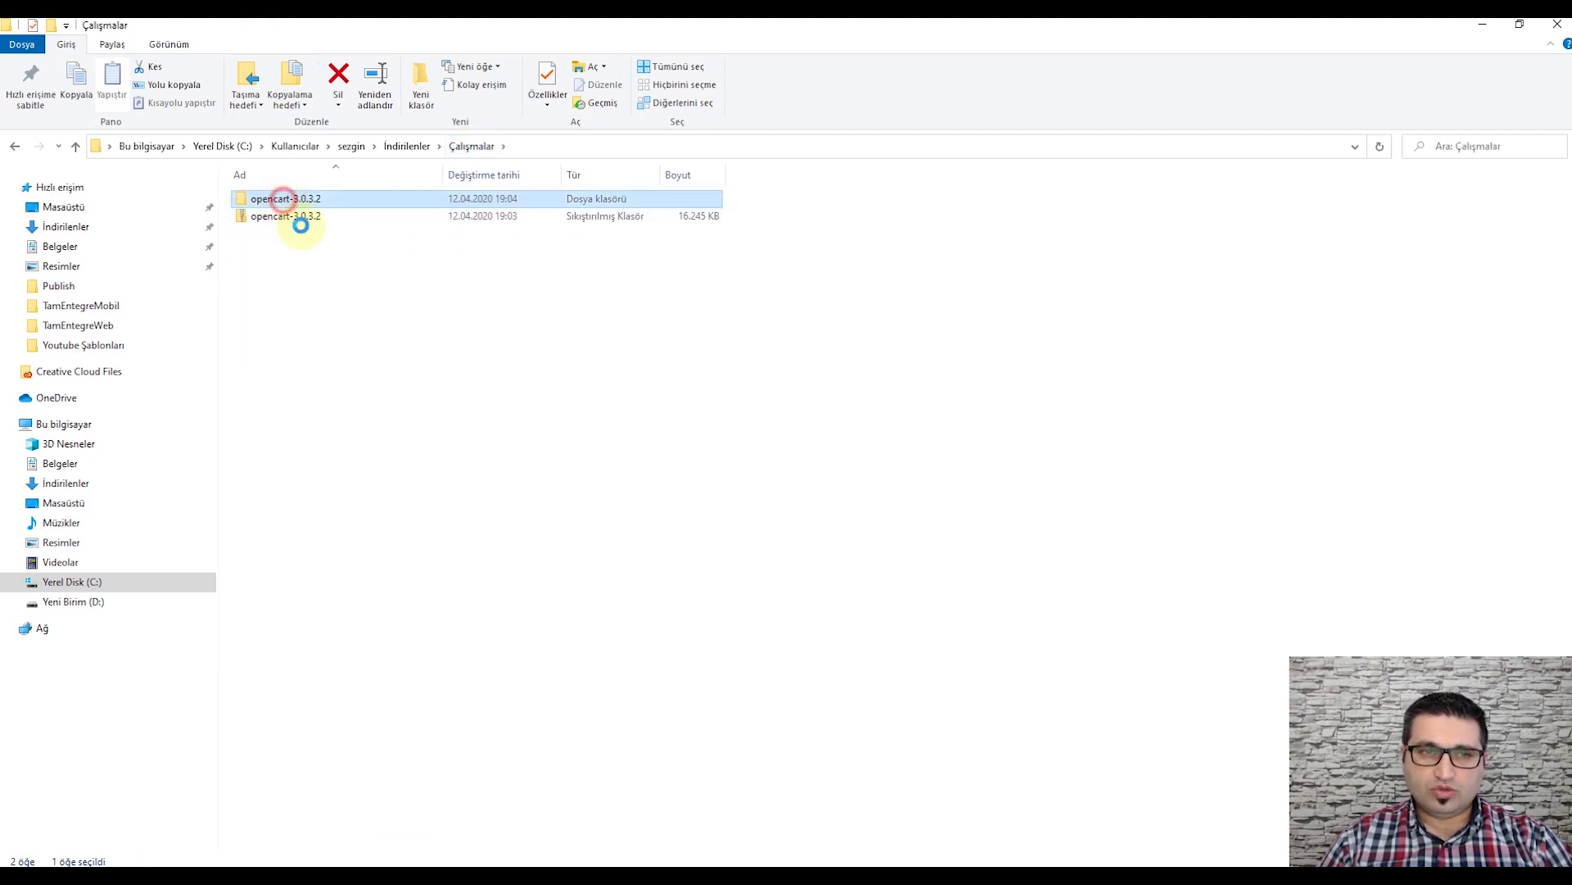
double_click(281, 201)
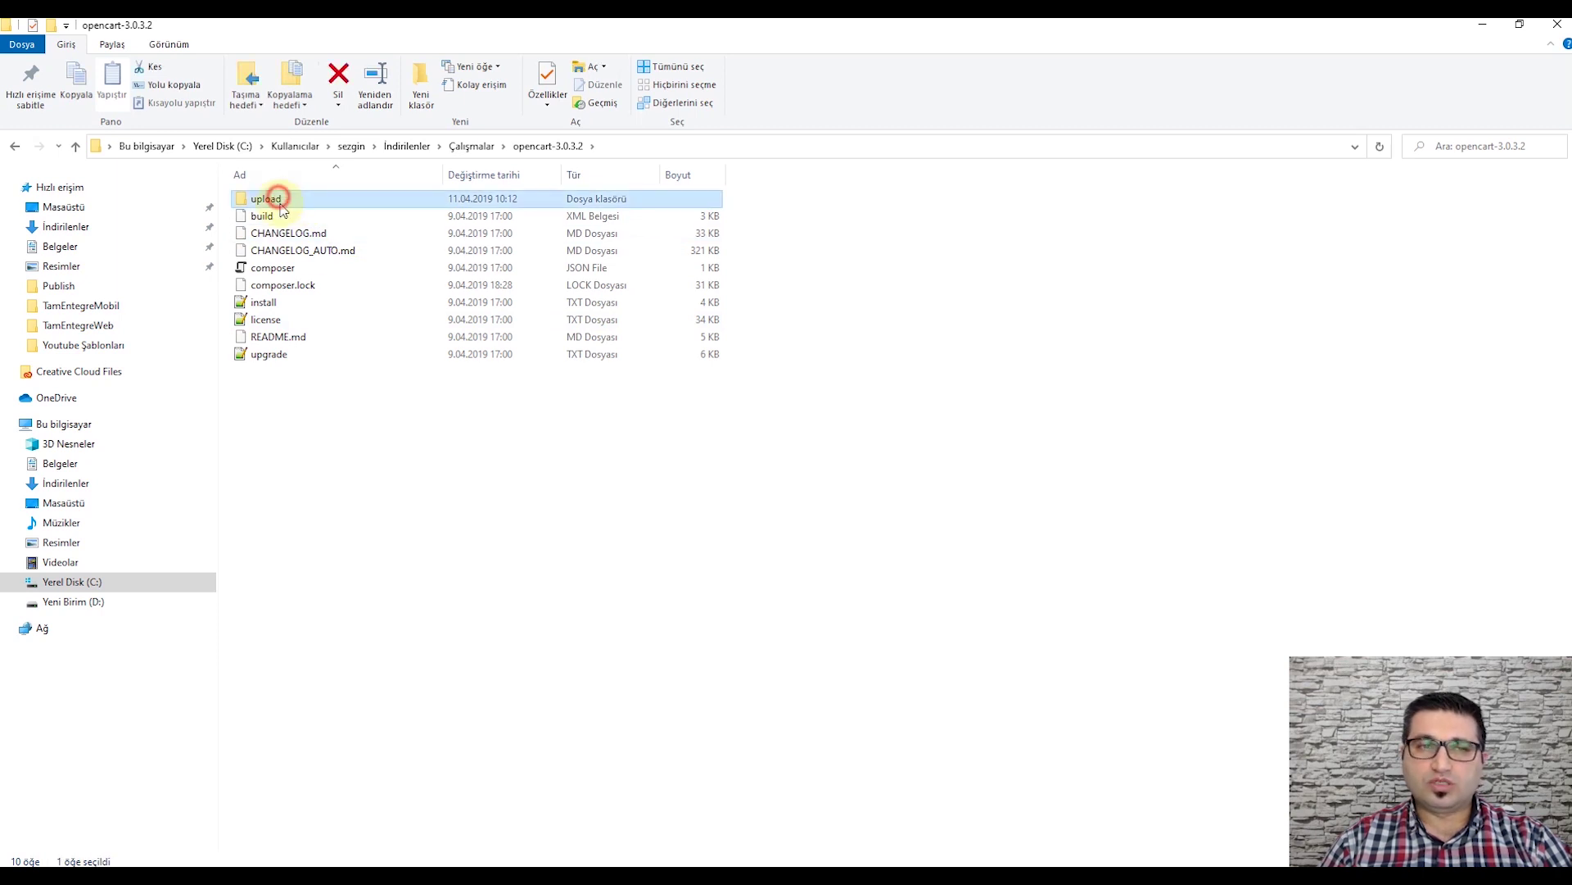
left_click_drag(530, 476, 279, 195)
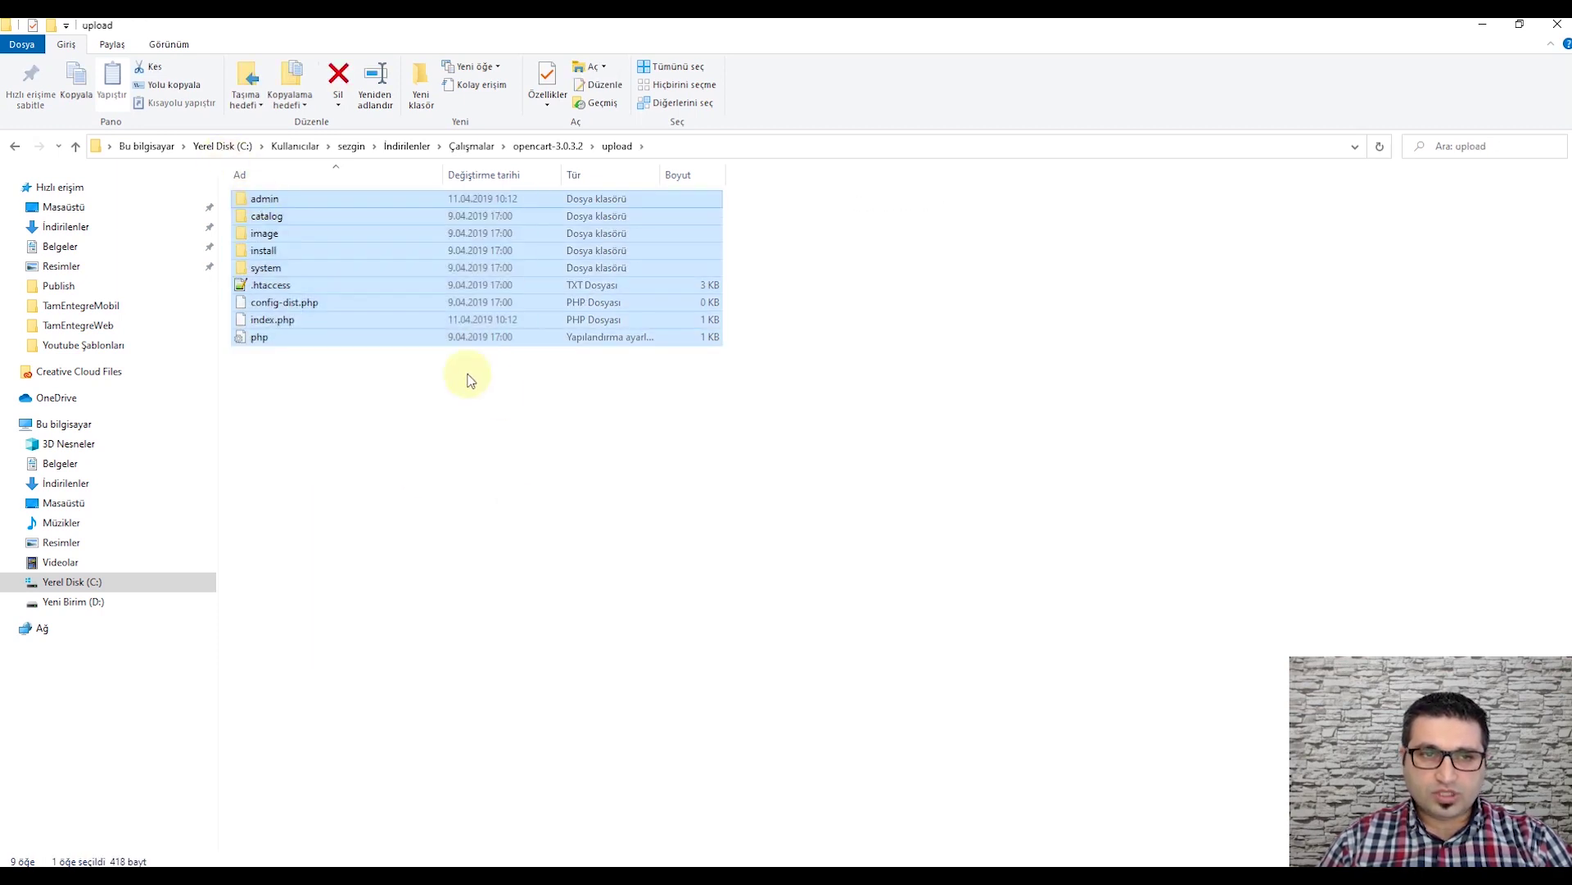
left_click_drag(273, 271, 700, 553)
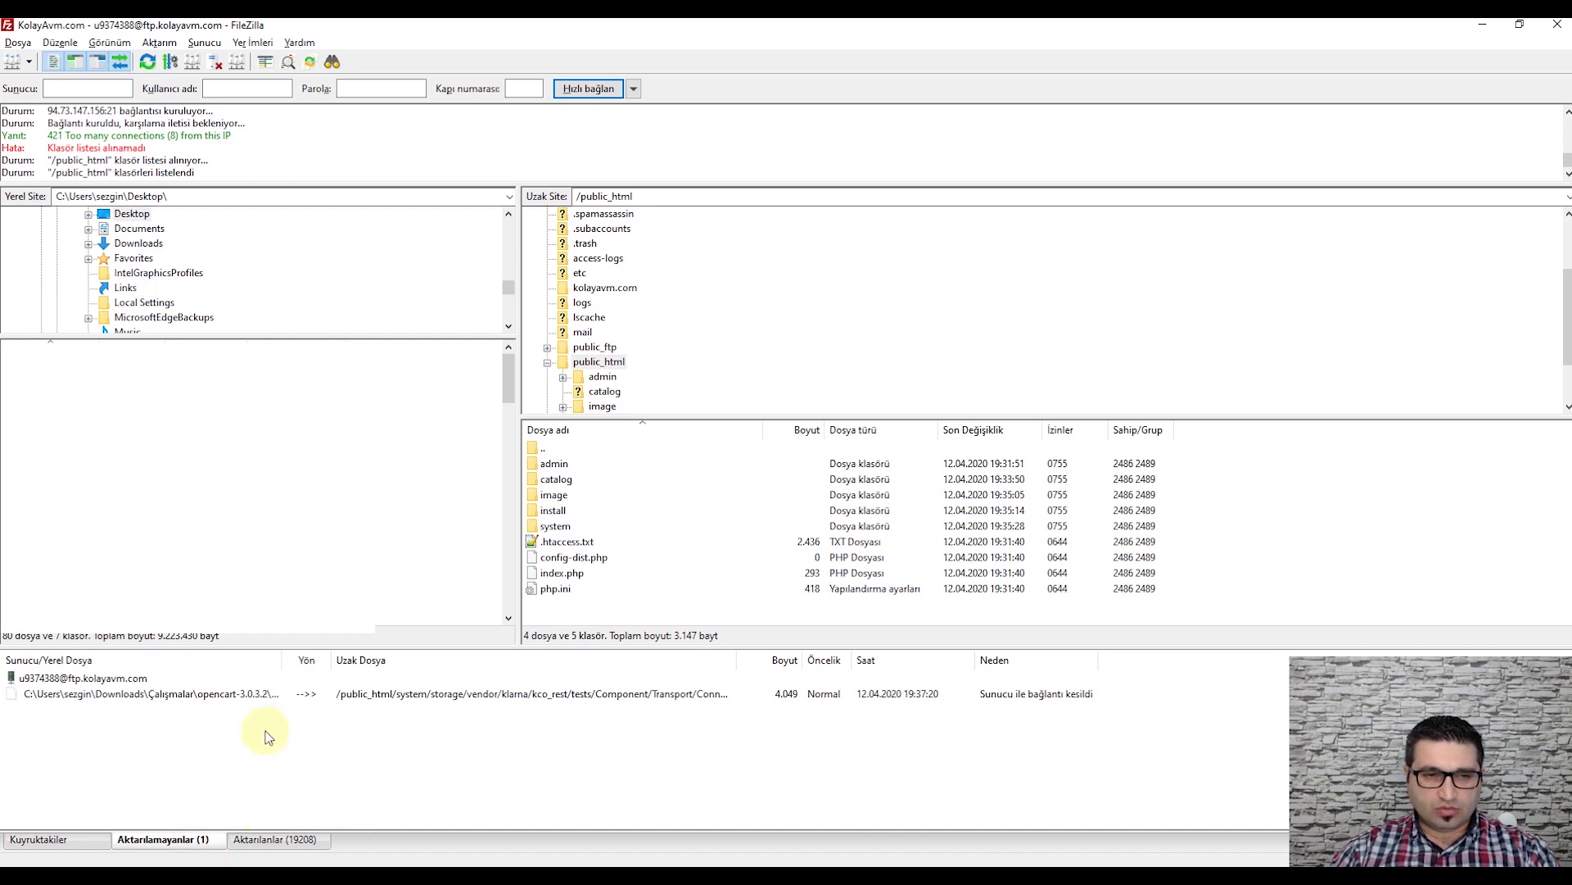
Step: Requeue all failed transfers and process the queue to upload the remaining file
right_click(507, 697)
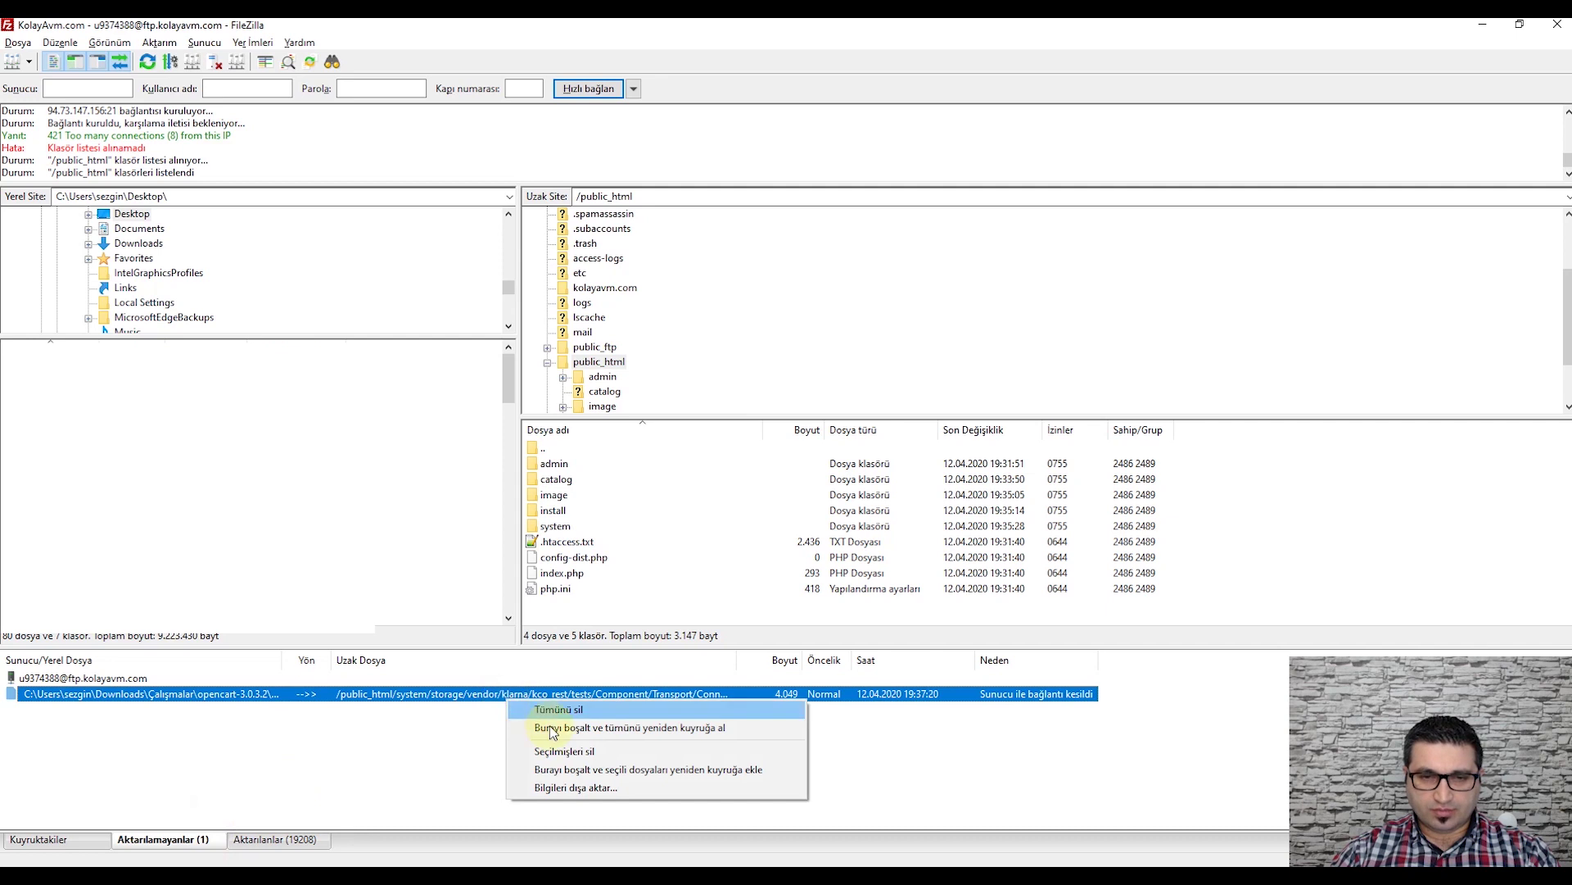
left_click(661, 728)
right_click(280, 697)
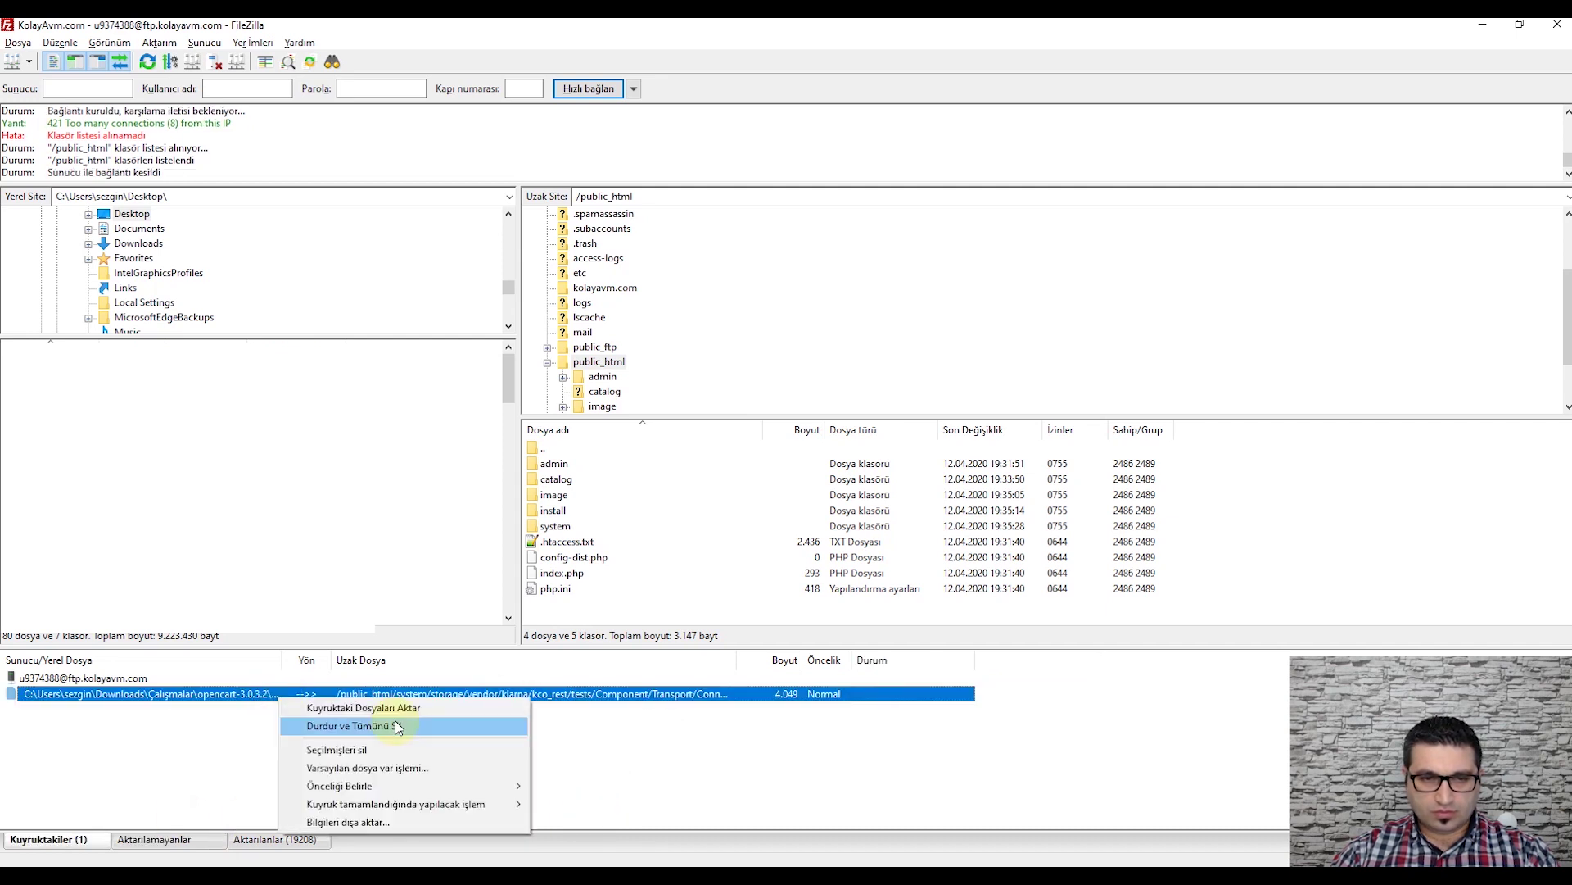
left_click(394, 709)
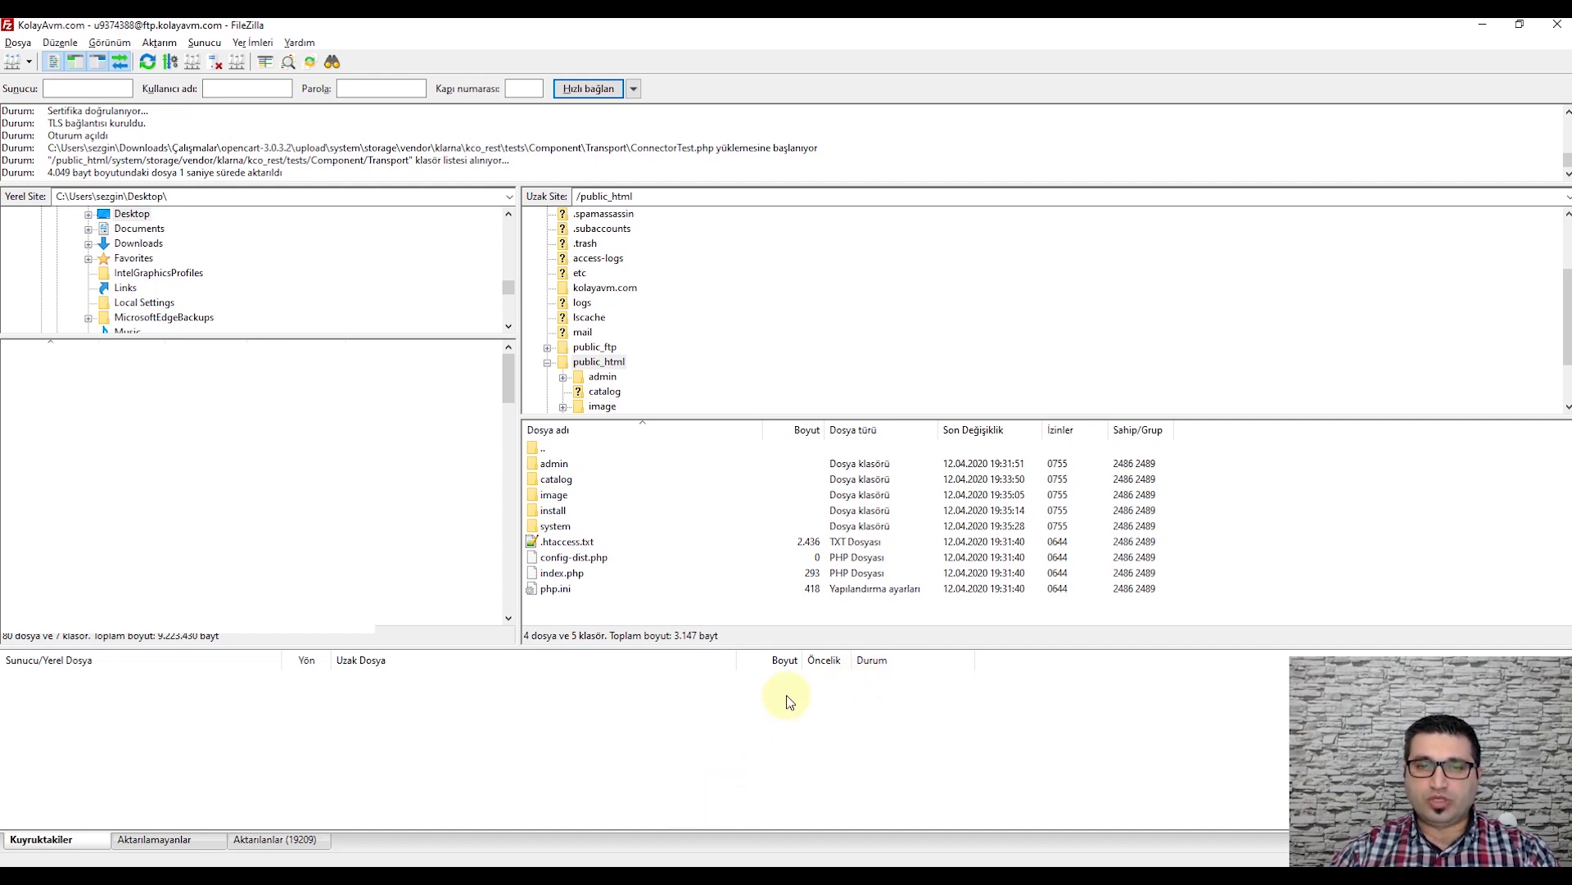
Step: Rename config-dist.php in the remote public_html folder to config.php
left_click(576, 558)
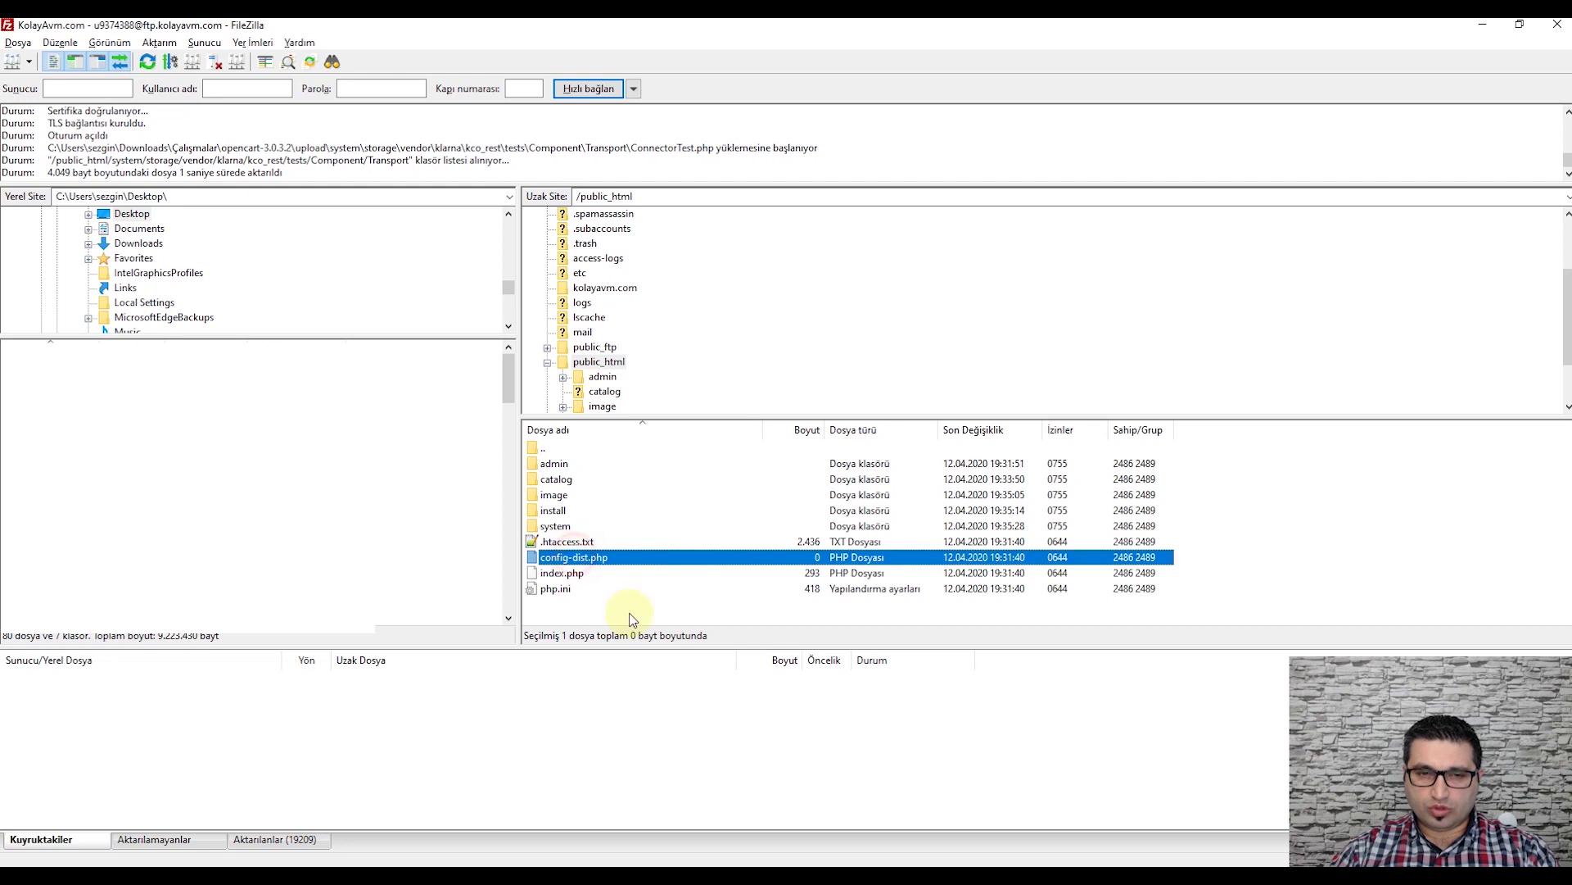
left_click(594, 563)
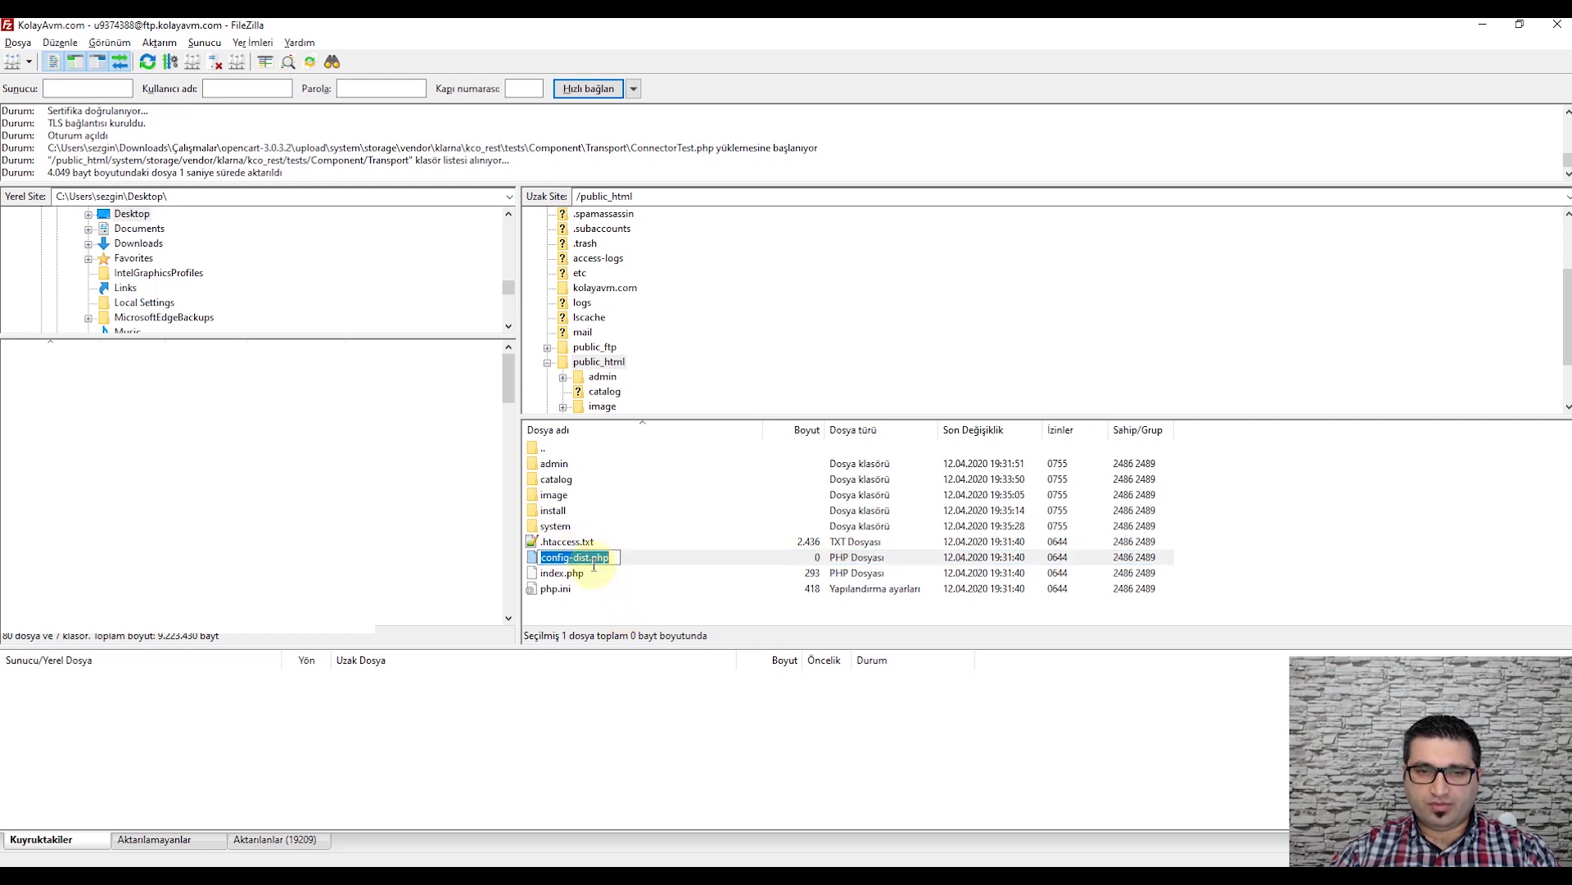
right_click(595, 563)
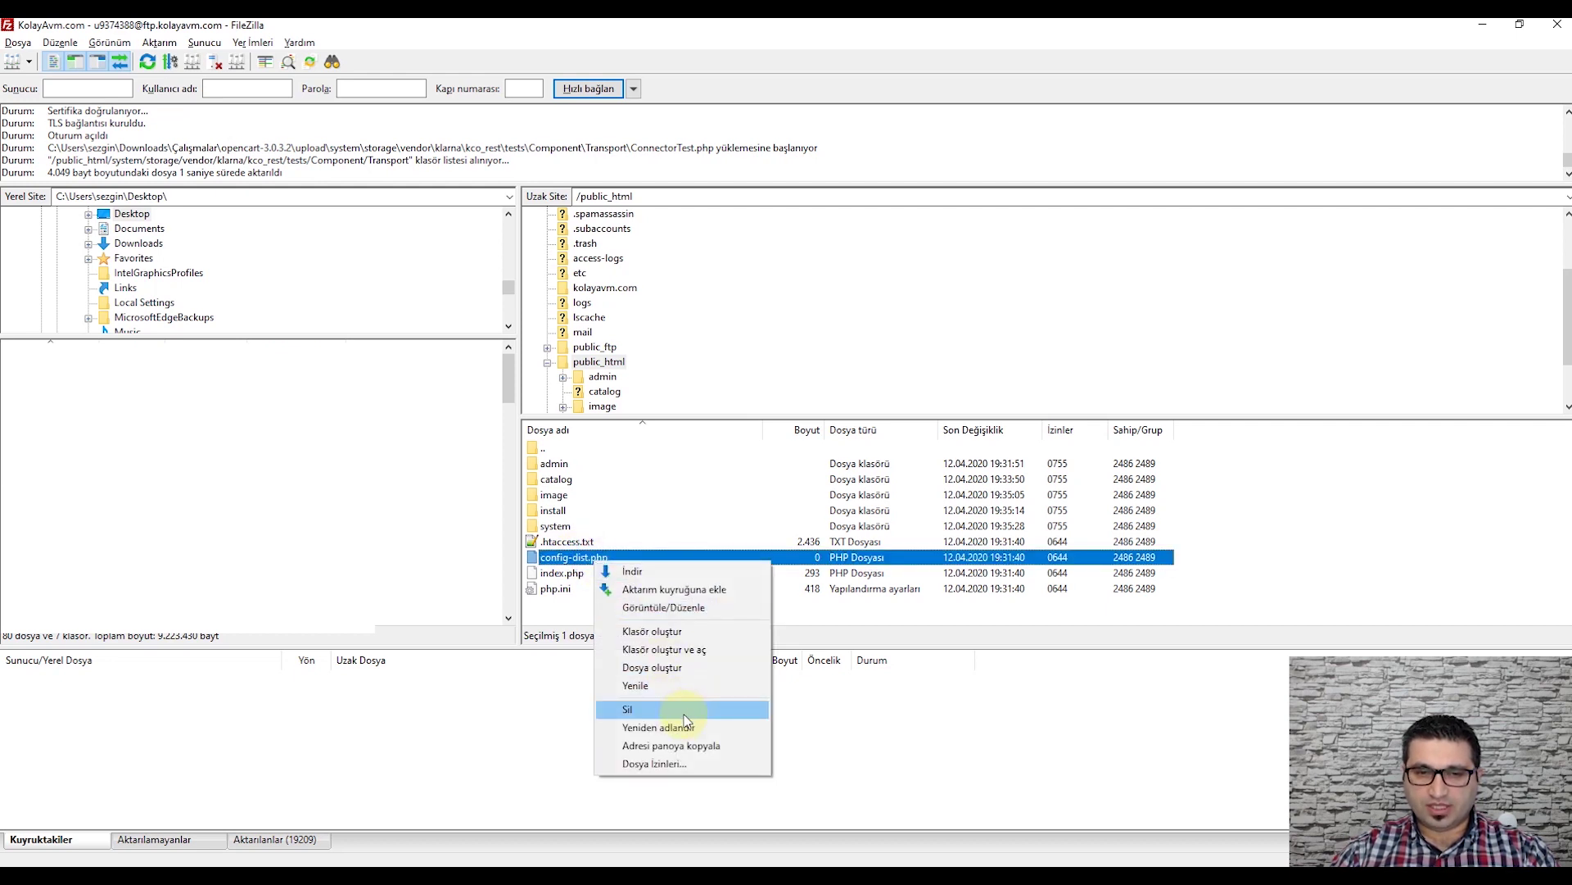
left_click(702, 497)
left_click(579, 561)
left_click(591, 559)
left_click(591, 560)
key("BackSpace")
key("BackSpace")
key("BackSpace")
key("BackSpace")
key("BackSpace")
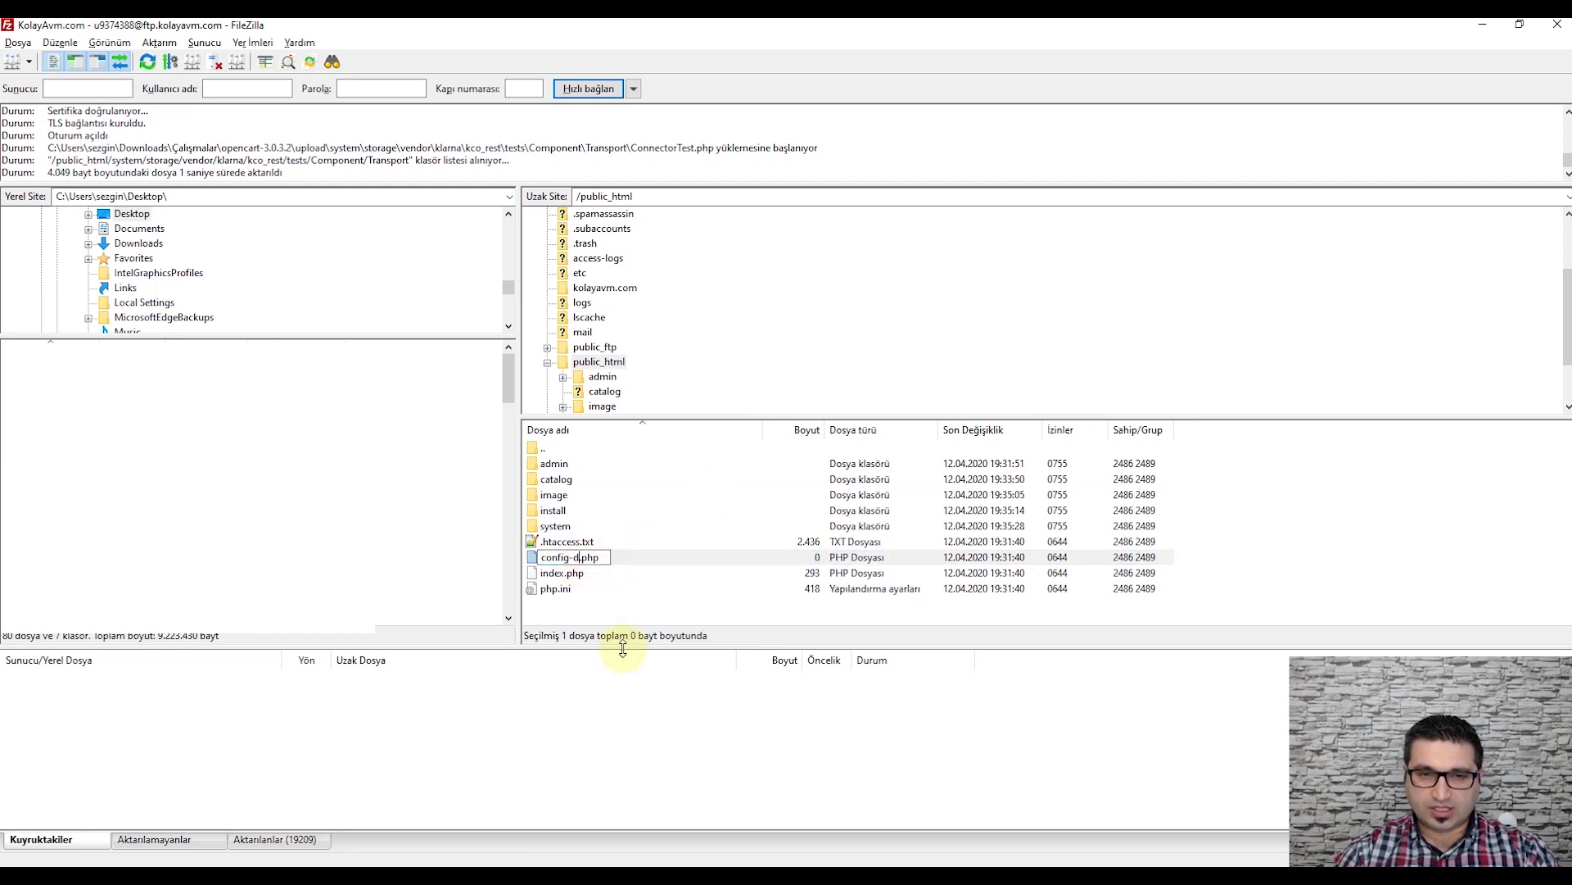
key("Return")
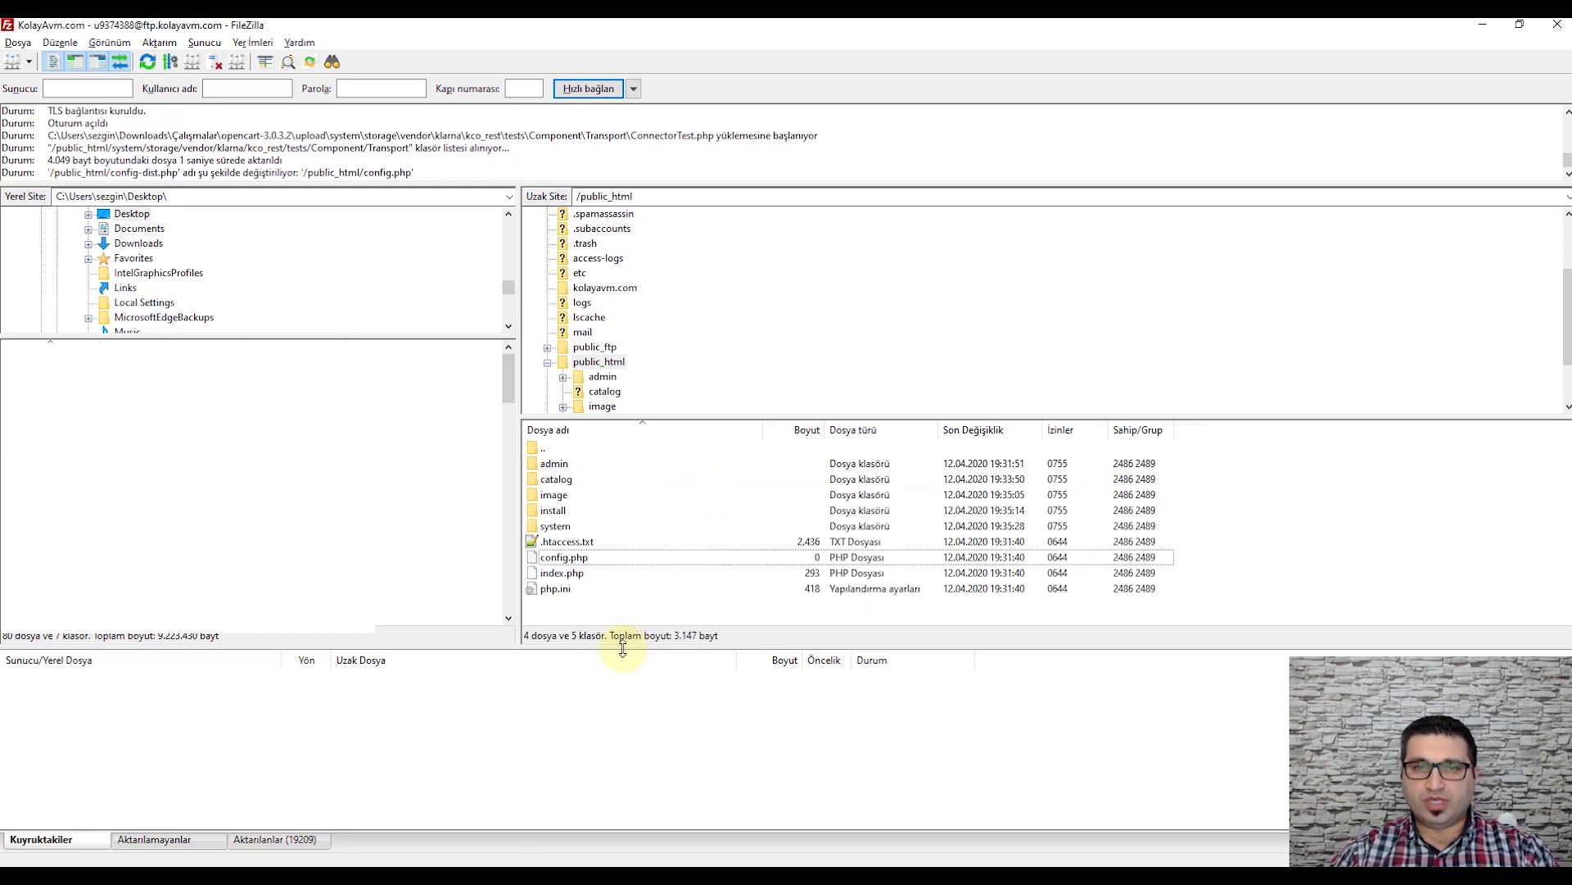
Step: Open the remote admin folder and rename its config-dist.php file to config.php
double_click(557, 464)
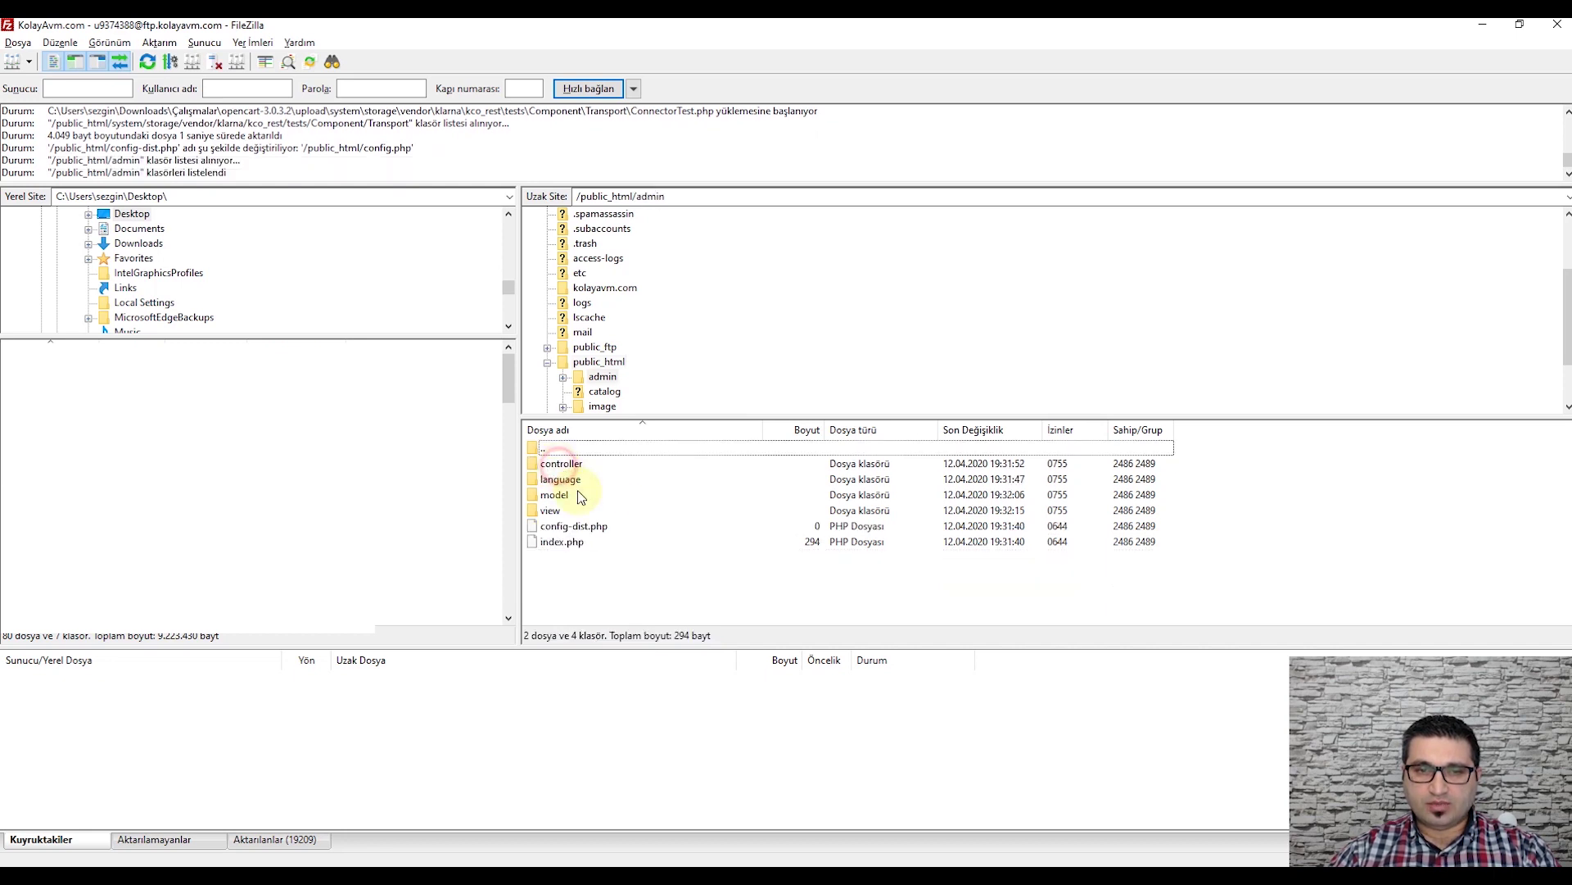
left_click(591, 528)
key("F2")
left_click(590, 527)
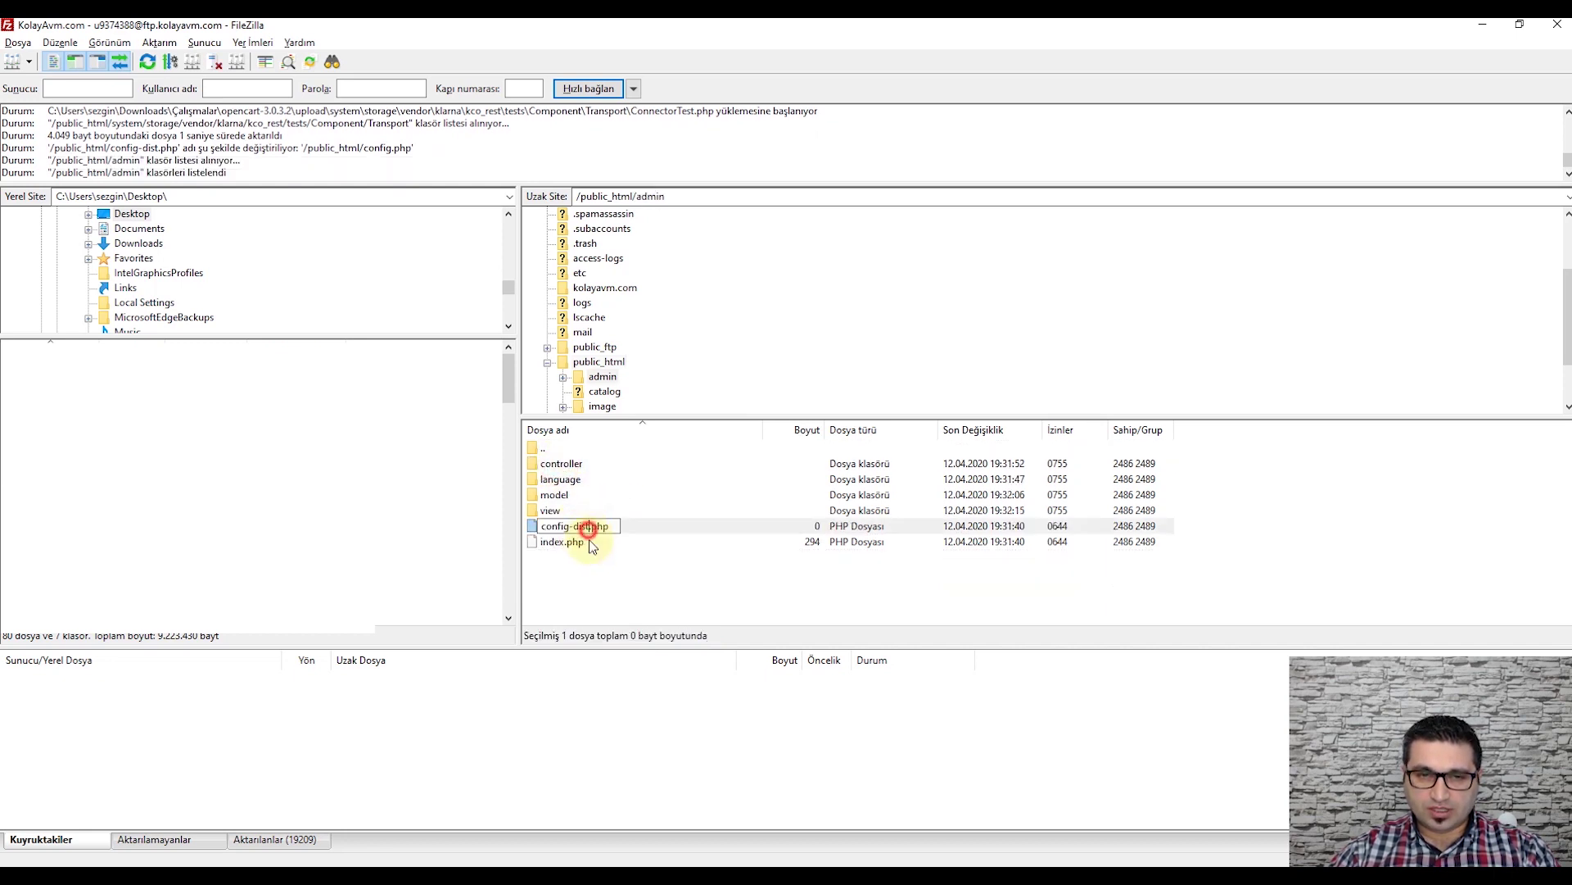
key("BackSpace")
key("BackSpace")
key("BackSpace")
key("BackSpace")
key("BackSpace")
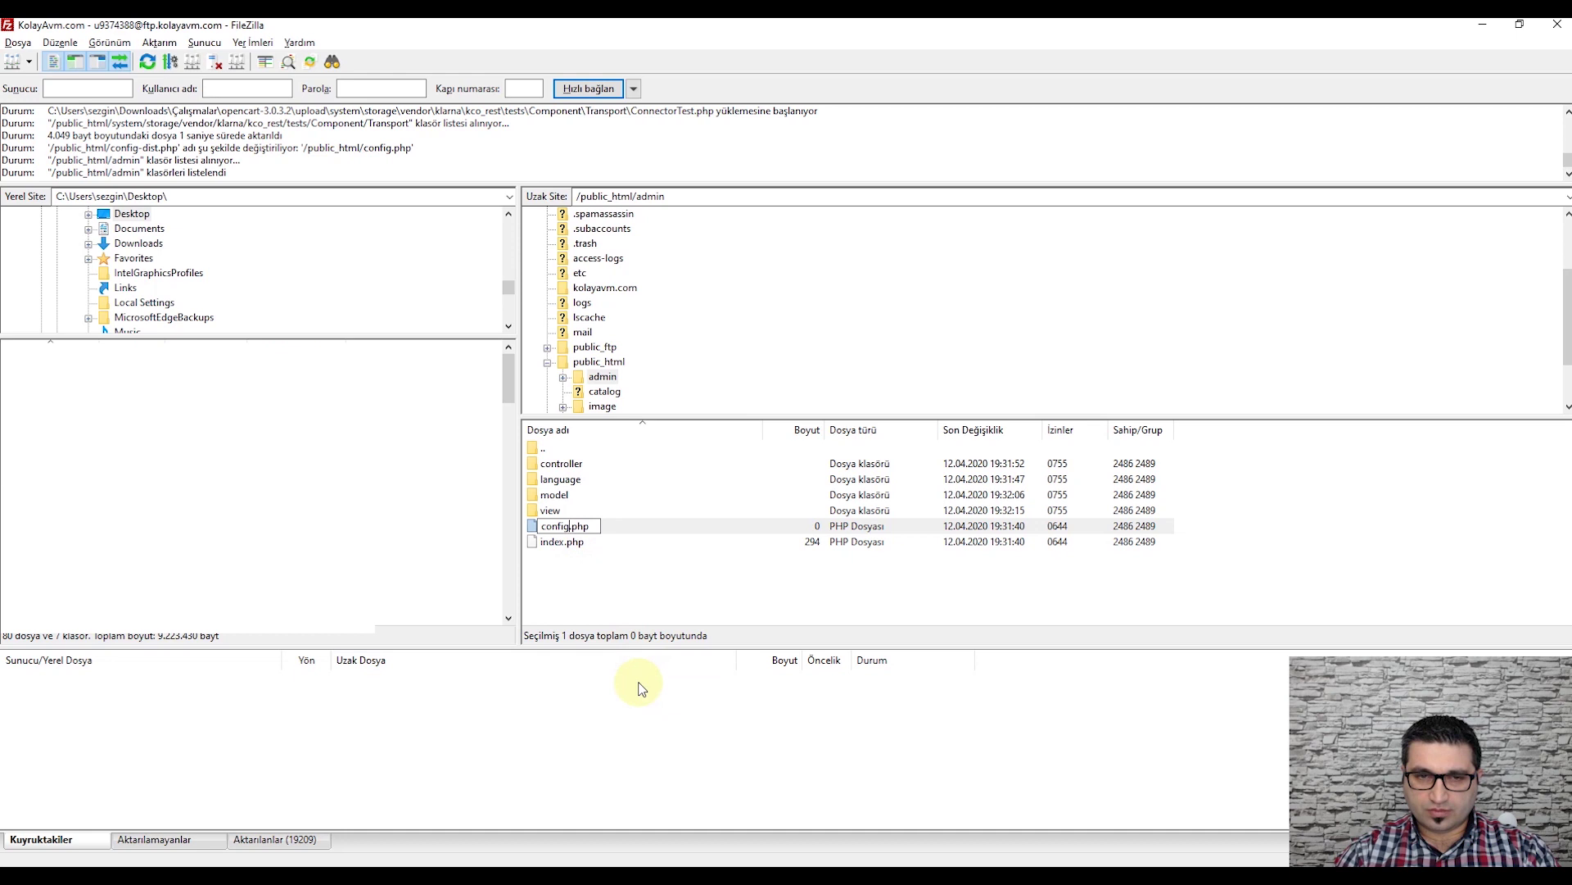
key("Return")
left_click(635, 692)
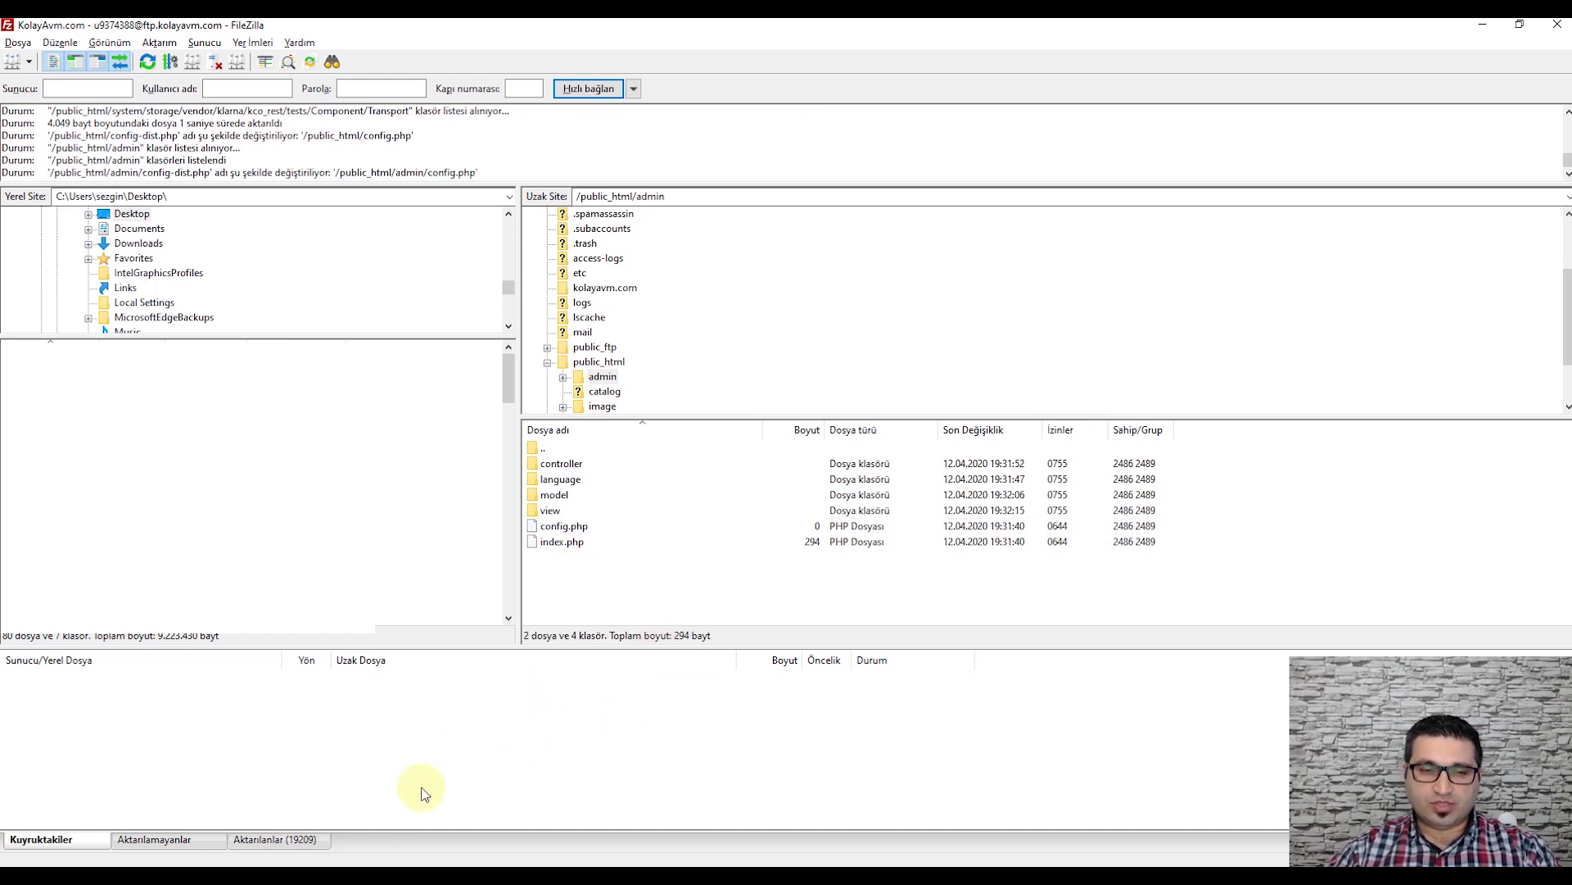
key("alt+Tab")
left_click_drag(277, 58, 702, 60)
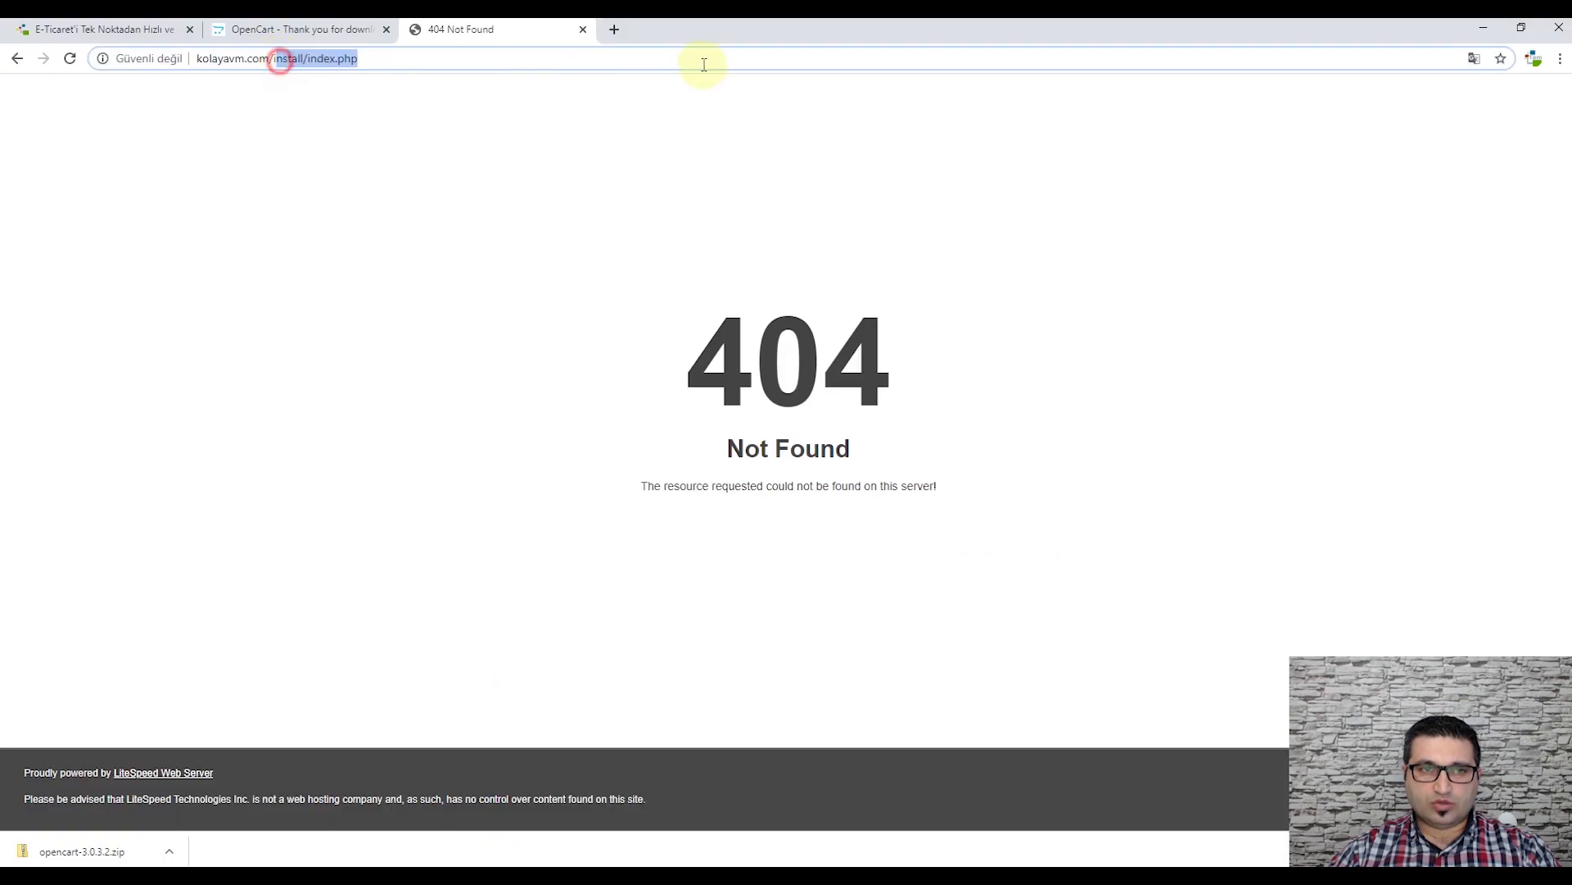
key("BackSpace")
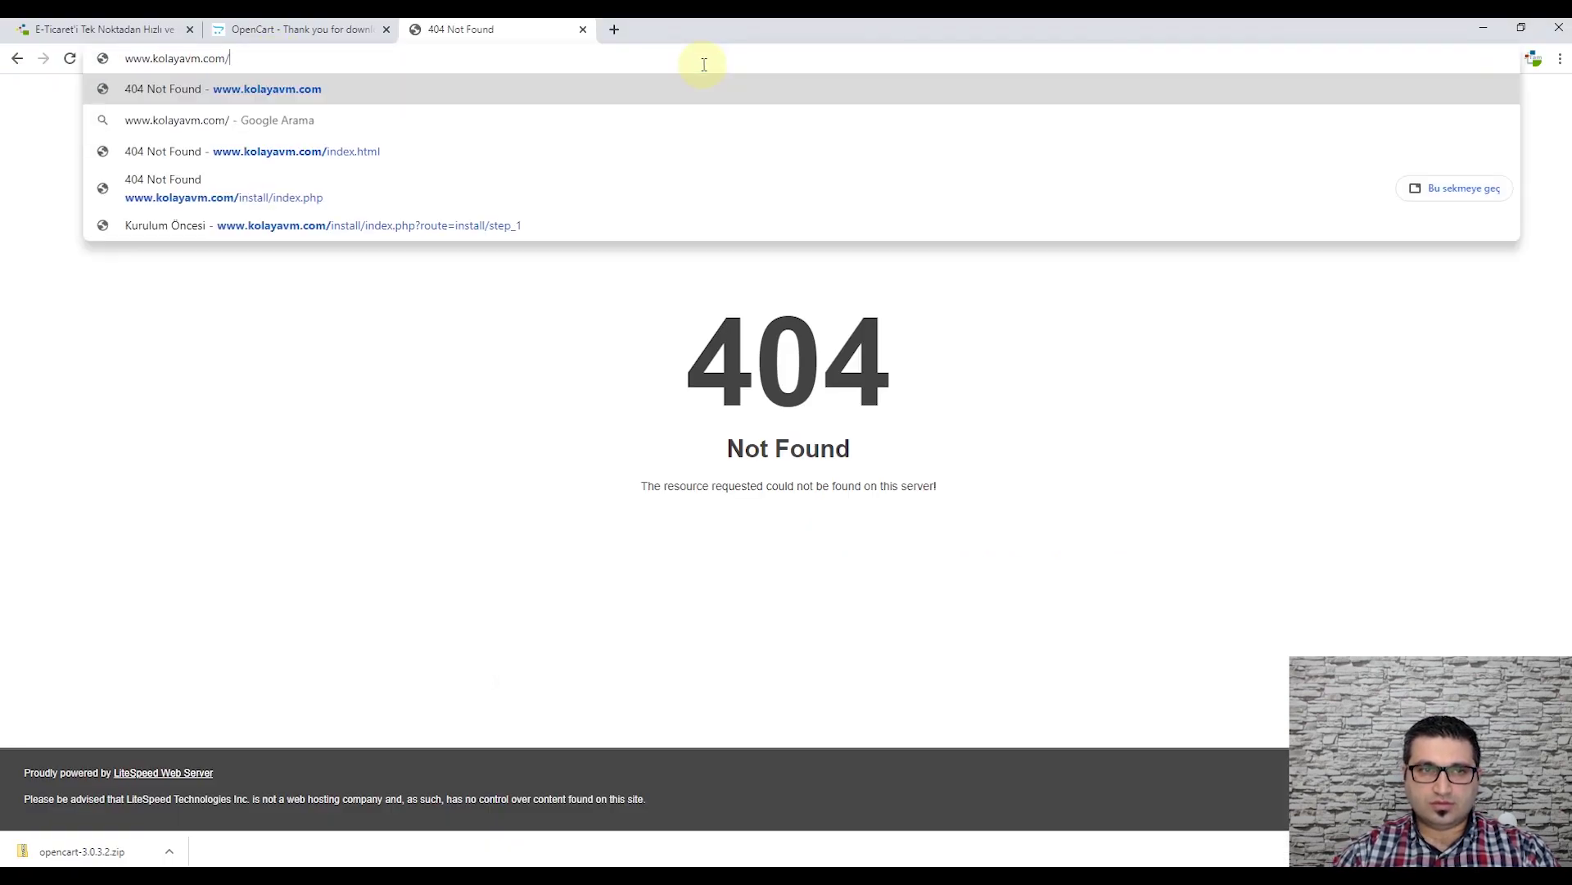
key("Return")
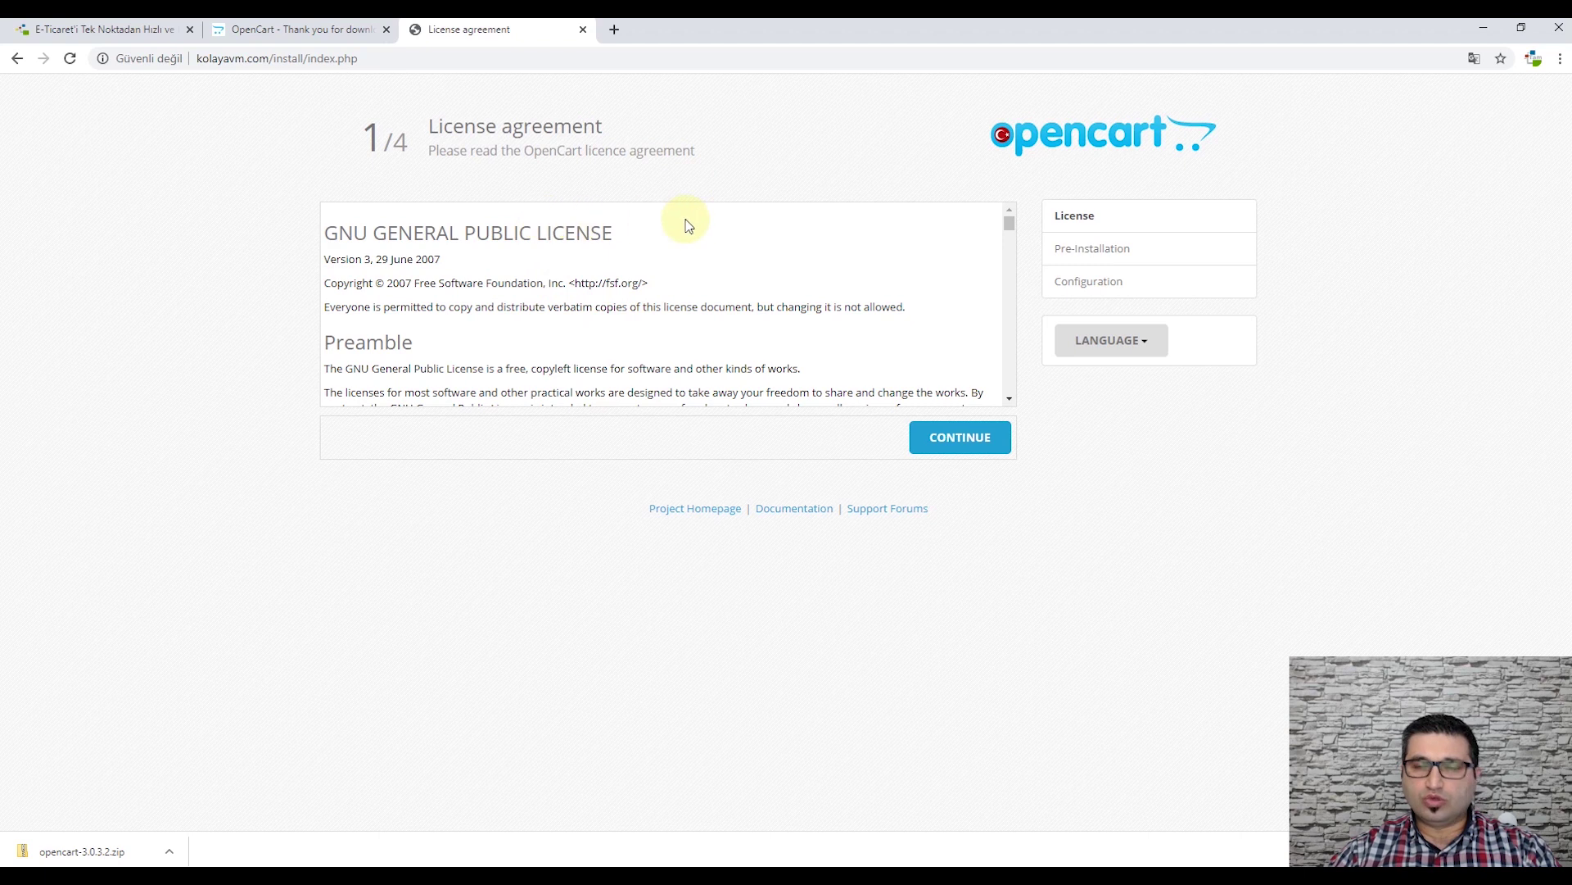
Step: Check which languages the OpenCart installer offers on the license agreement page
left_click(1129, 339)
left_click(1153, 460)
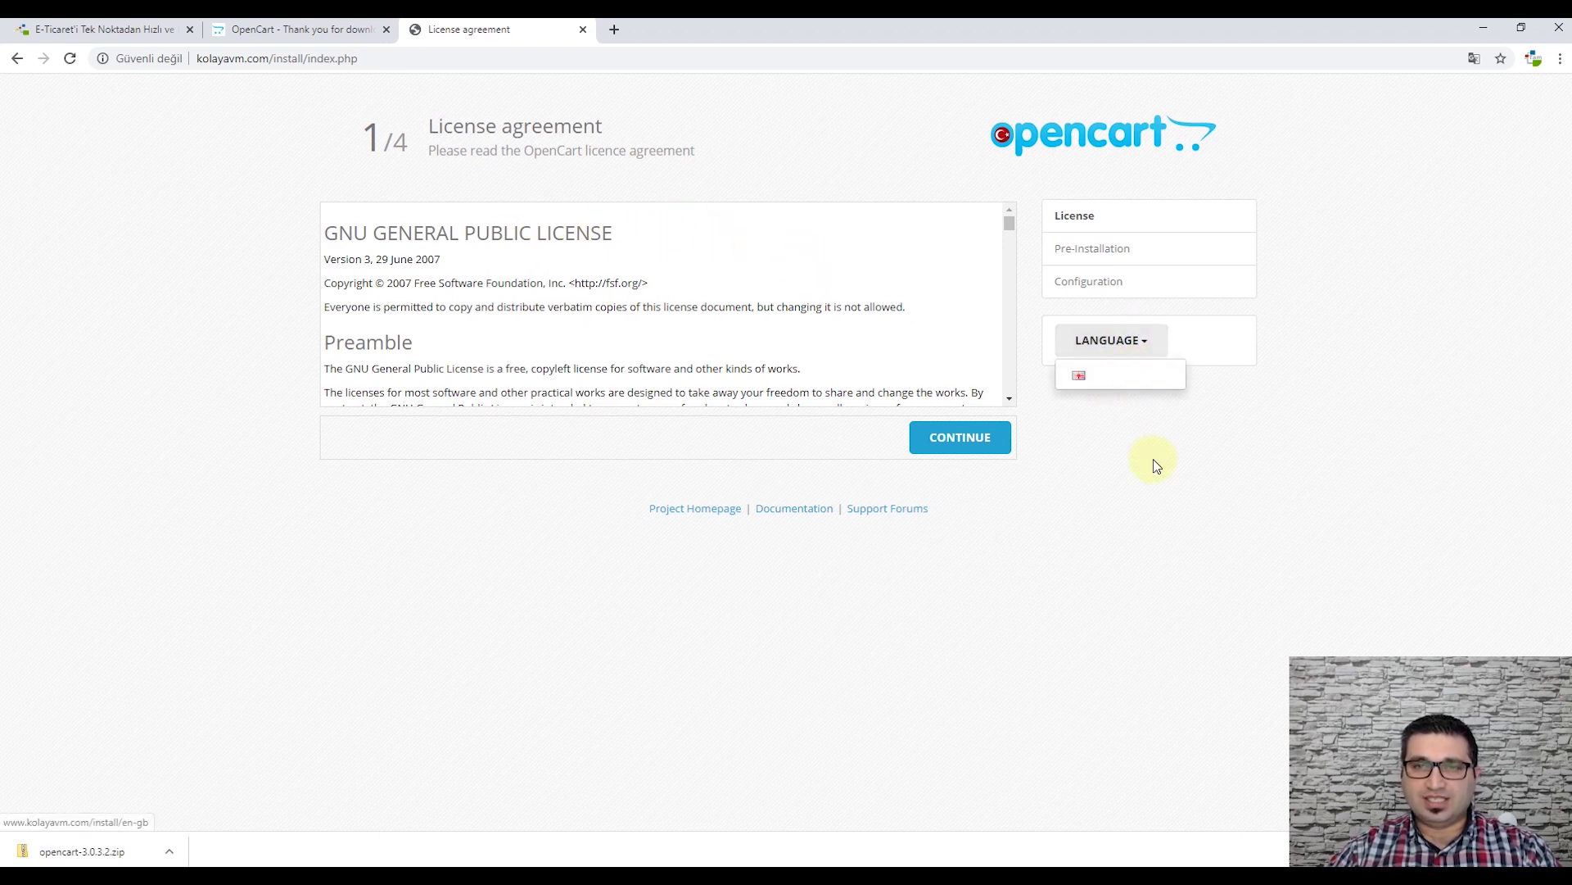
left_click(1125, 336)
left_click(1130, 344)
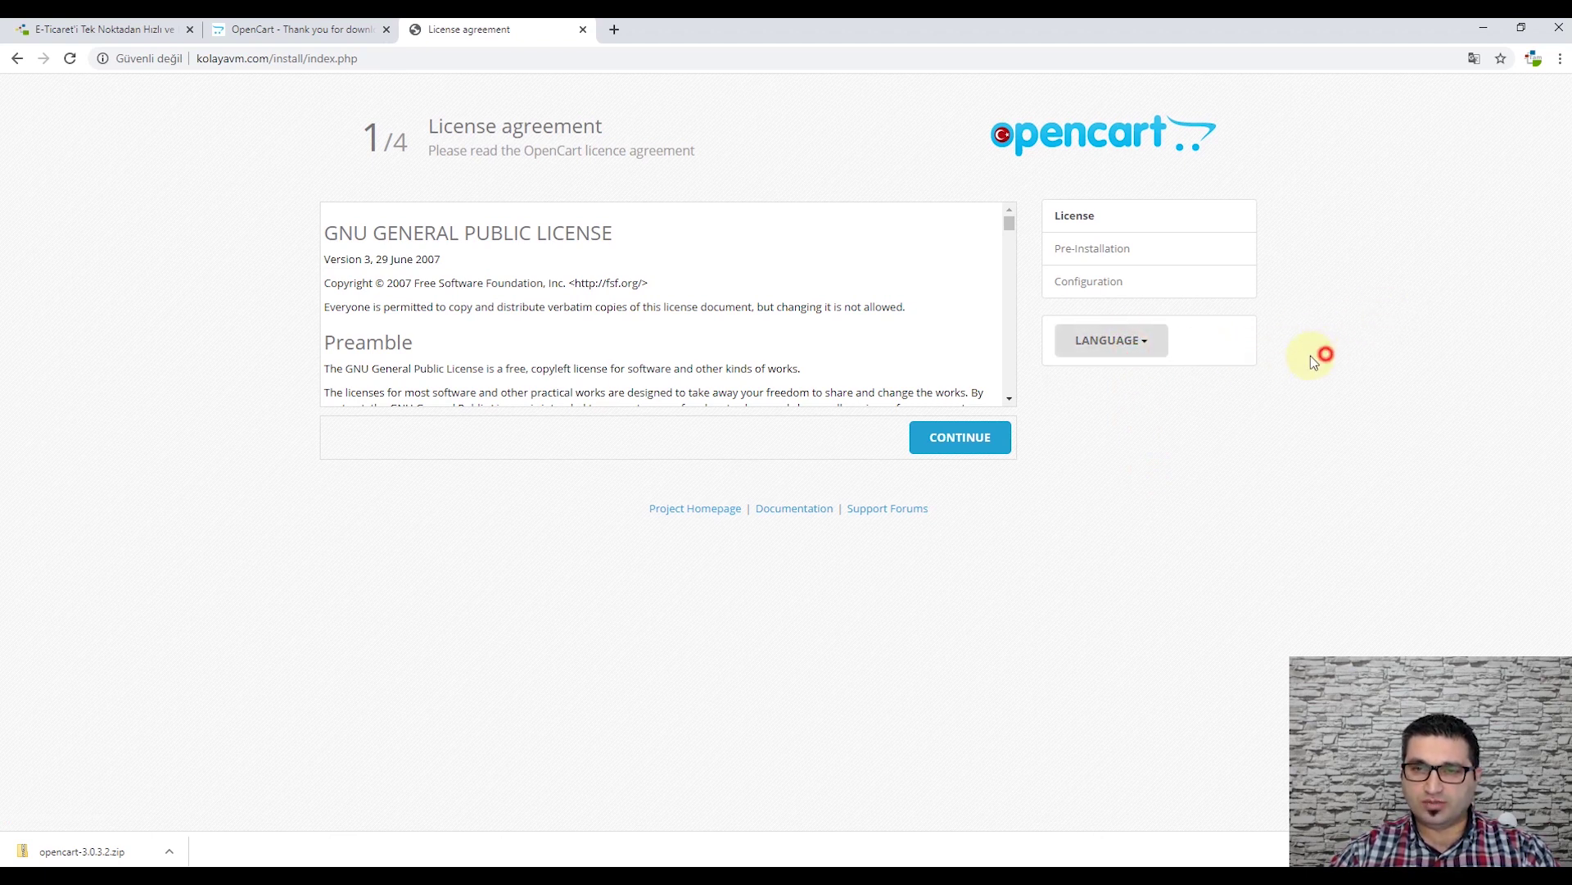
left_click(1130, 342)
left_click(1312, 311)
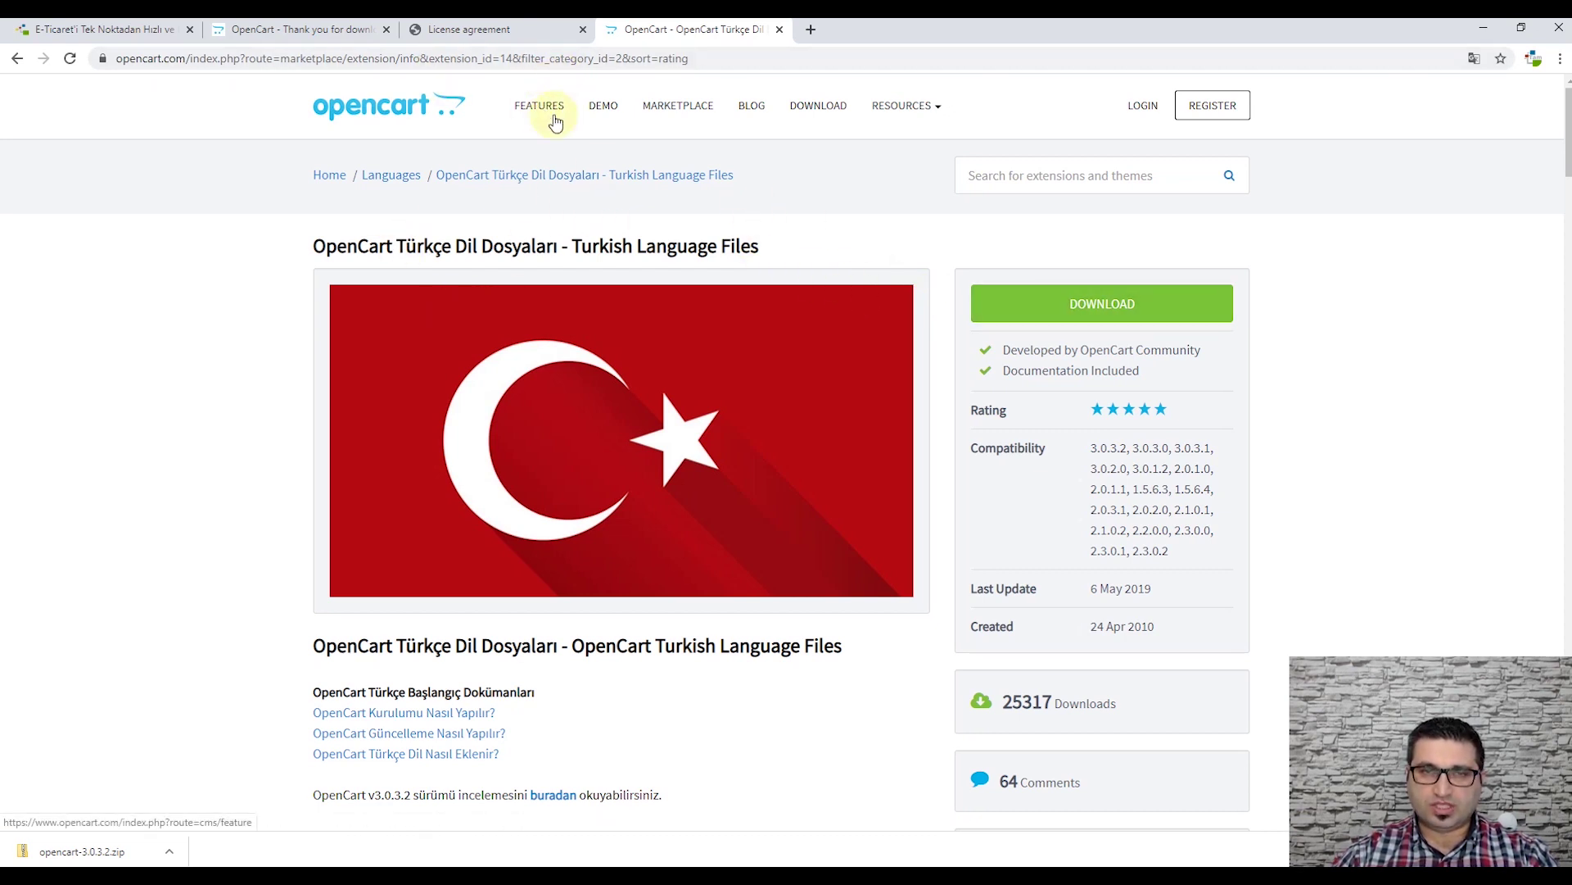
Step: Download the OpenCart 3.0.3.2 version of the Turkish language files from the opencart.com marketplace, using a logged-in account
left_click(1120, 309)
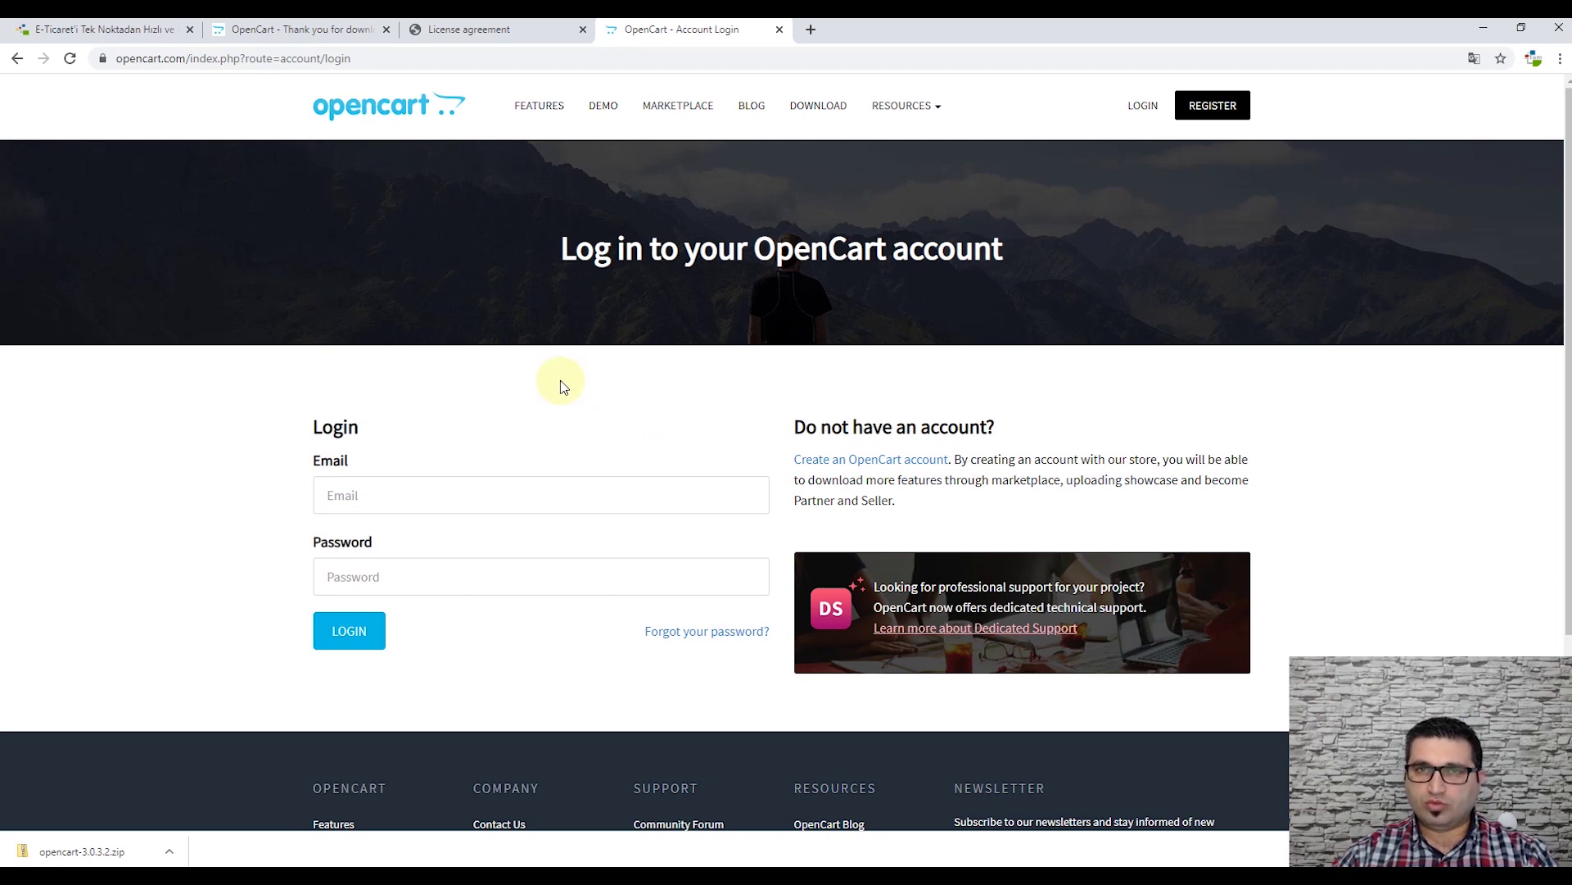
middle_click(1204, 104)
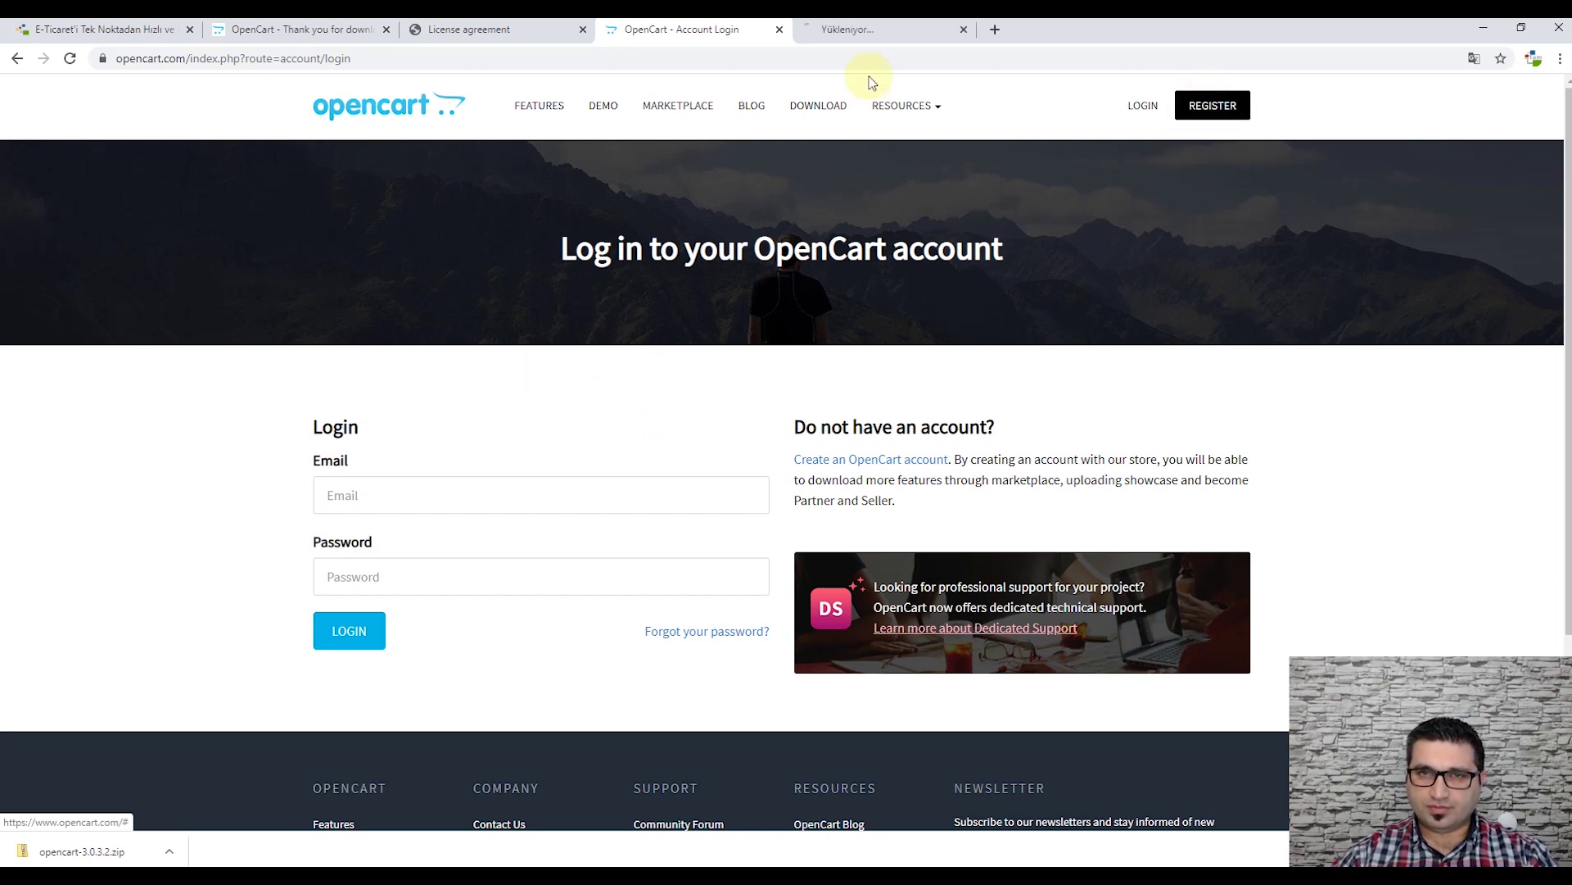
left_click(860, 29)
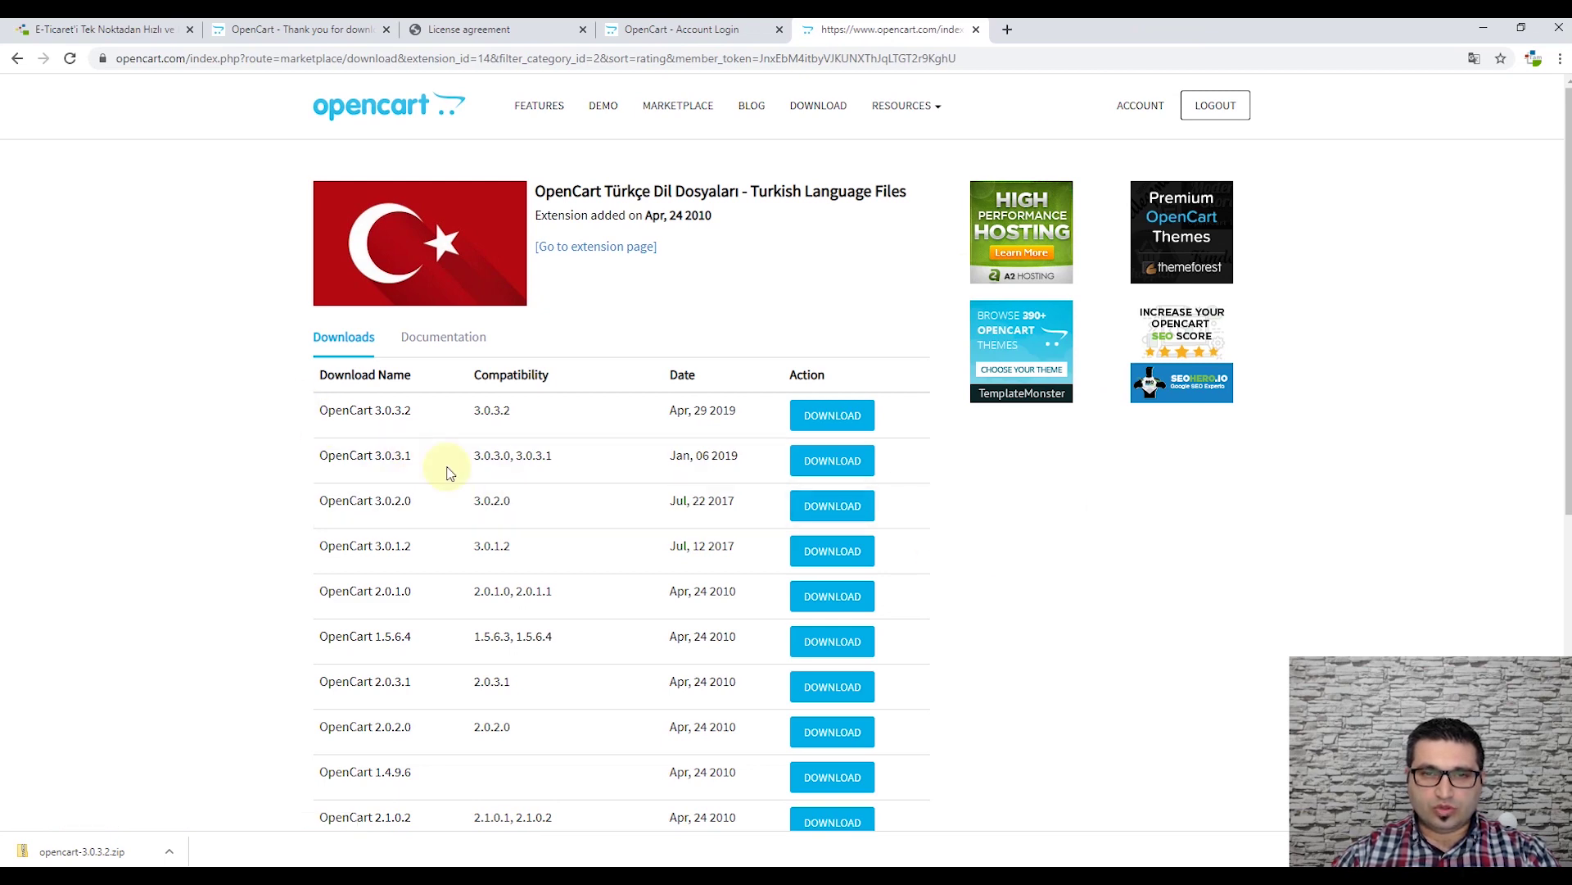
scroll(697, 551, "down", 2)
scroll(692, 547, "up", 2)
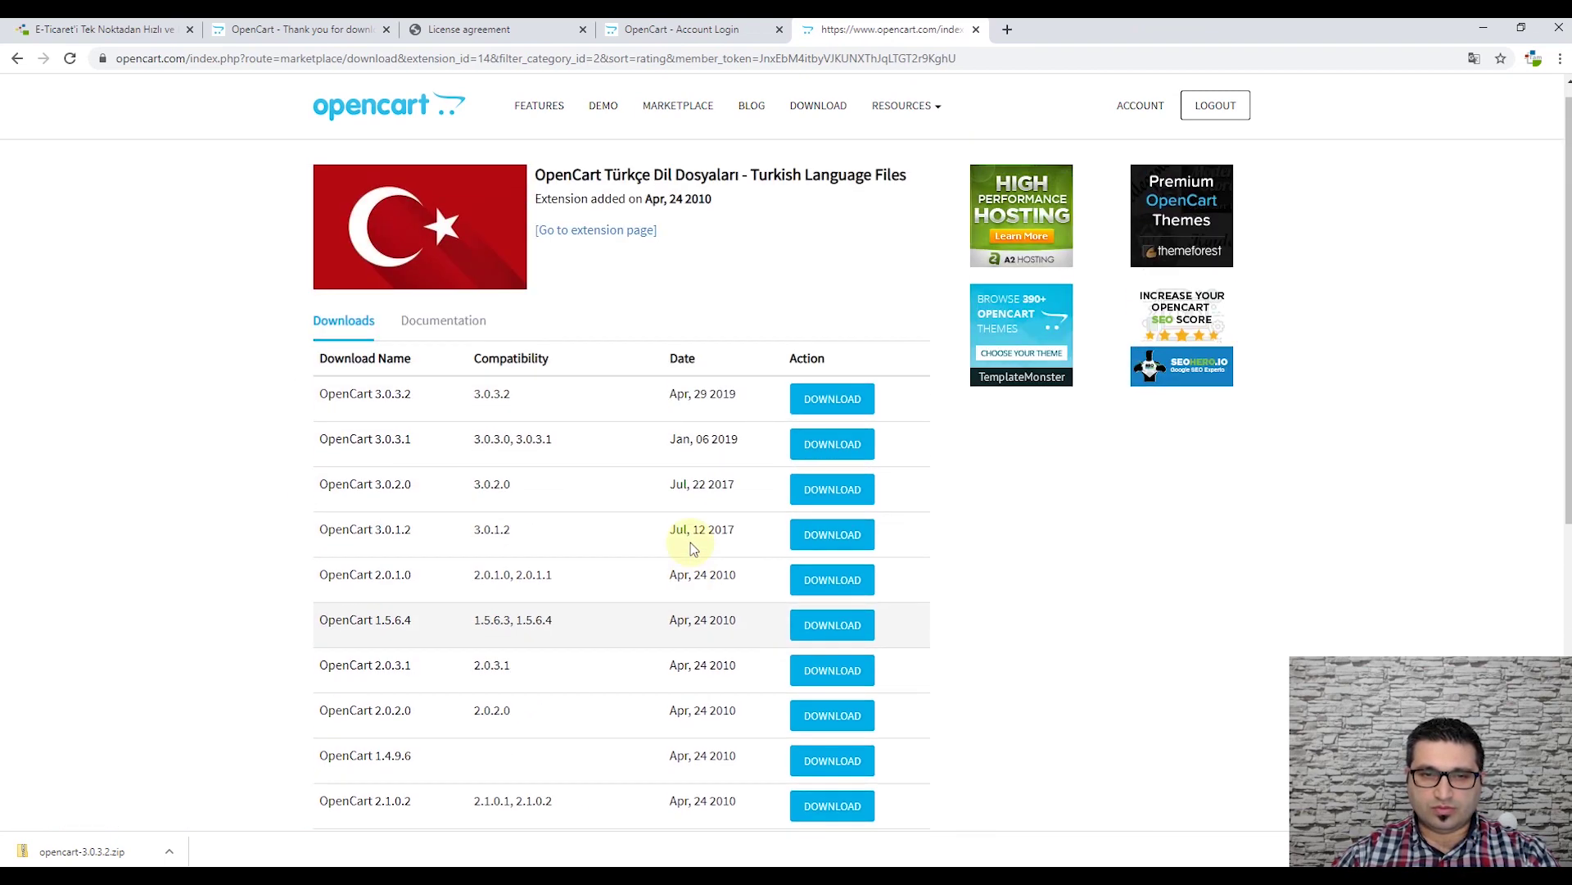
left_click(831, 430)
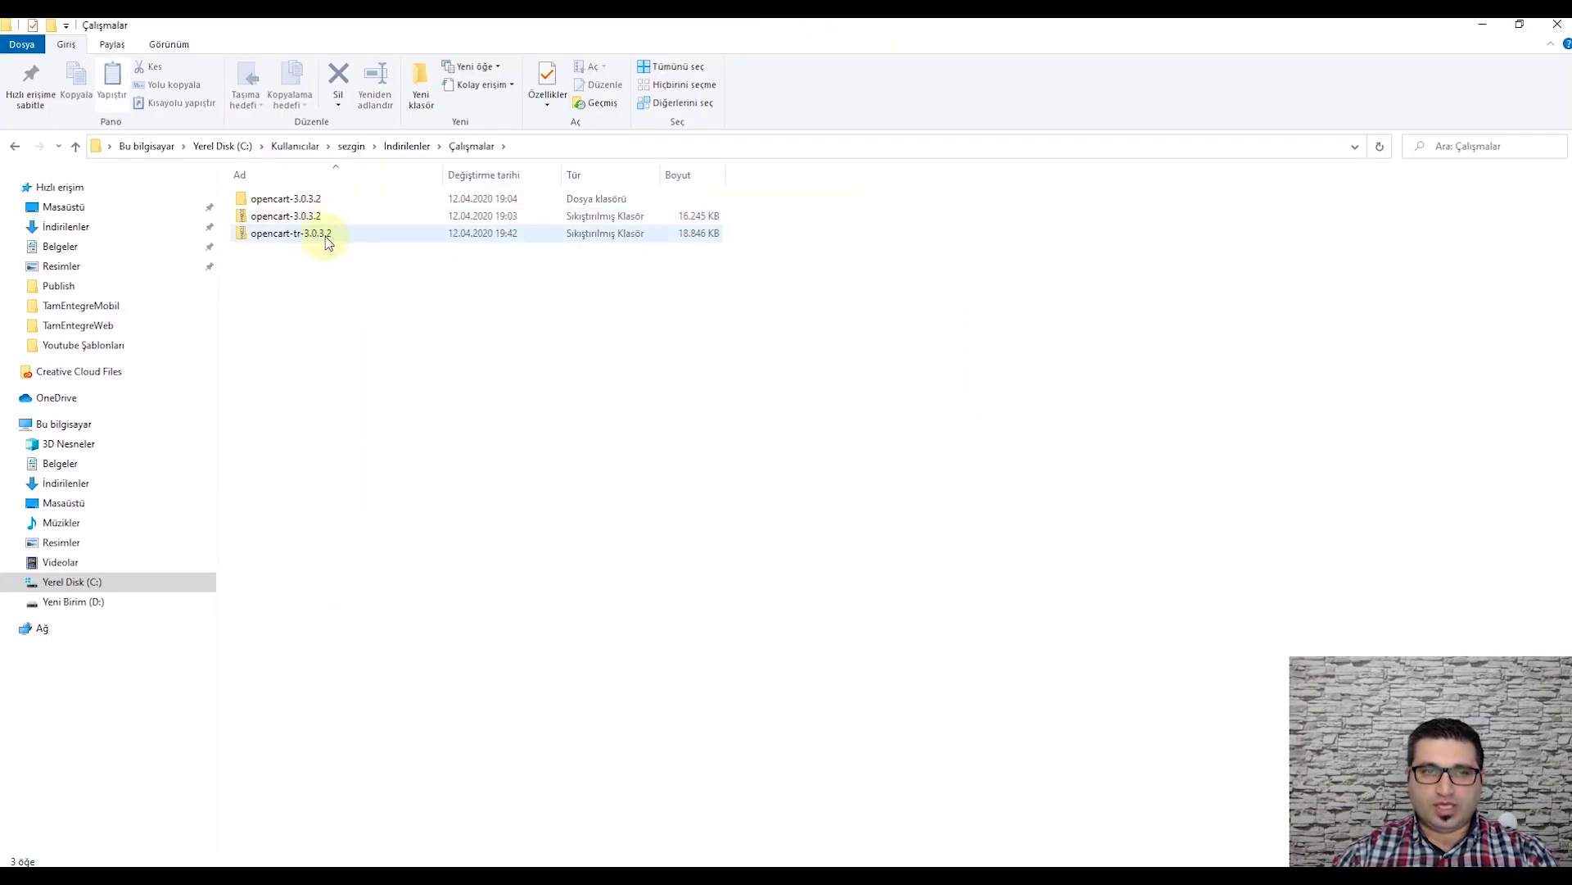
Step: Extract the opencart-tr-3.0.3.2 archive into its own folder with 7-Zip
left_click(304, 237)
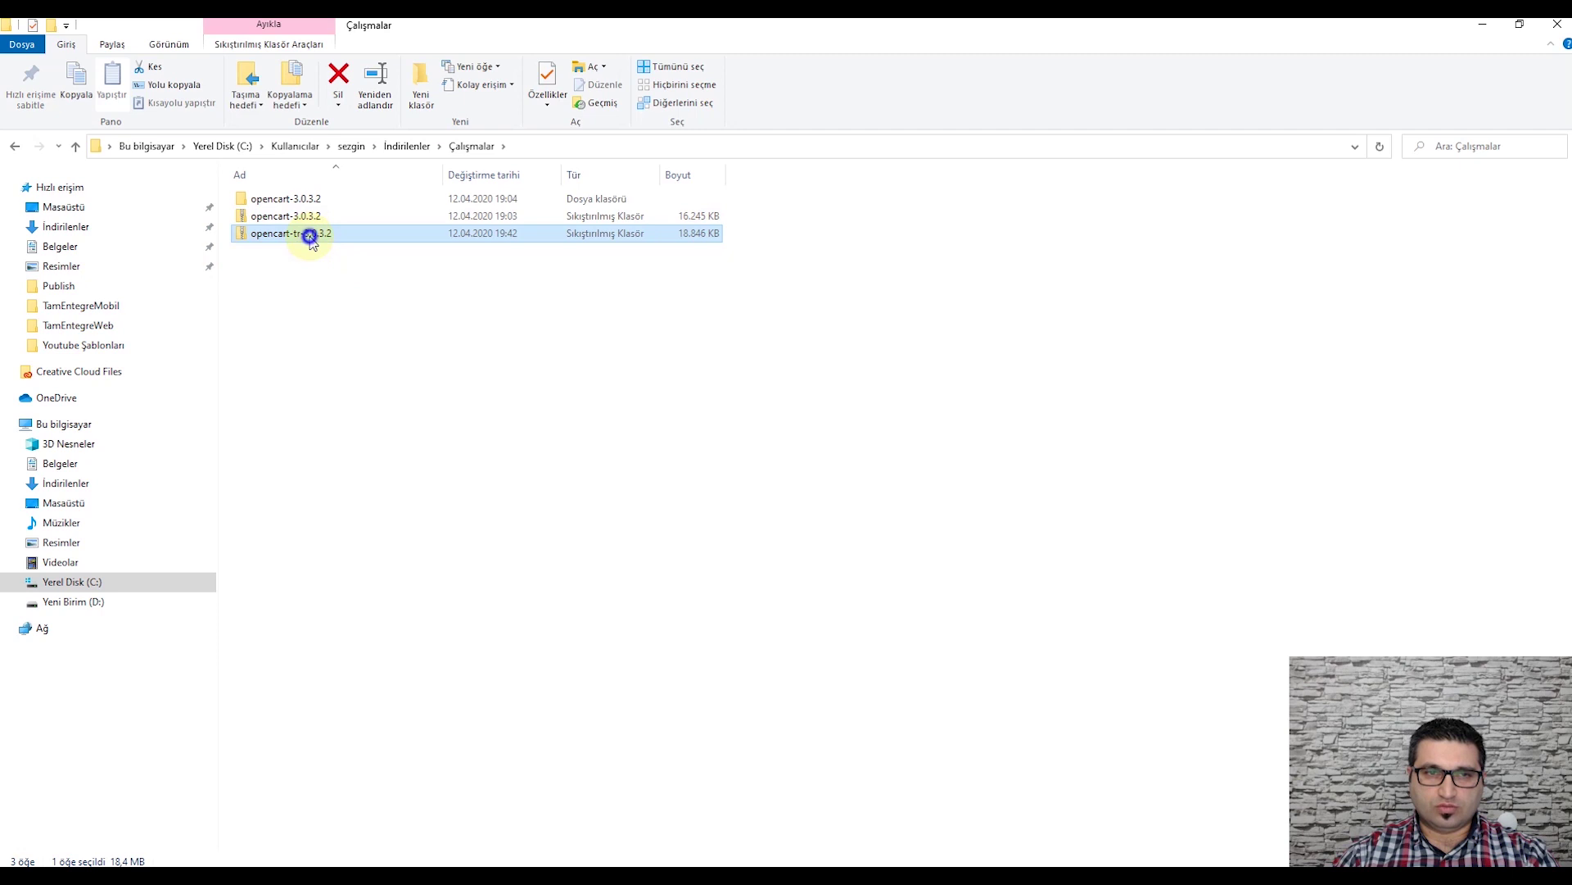
right_click(311, 236)
mouse_move(404, 309)
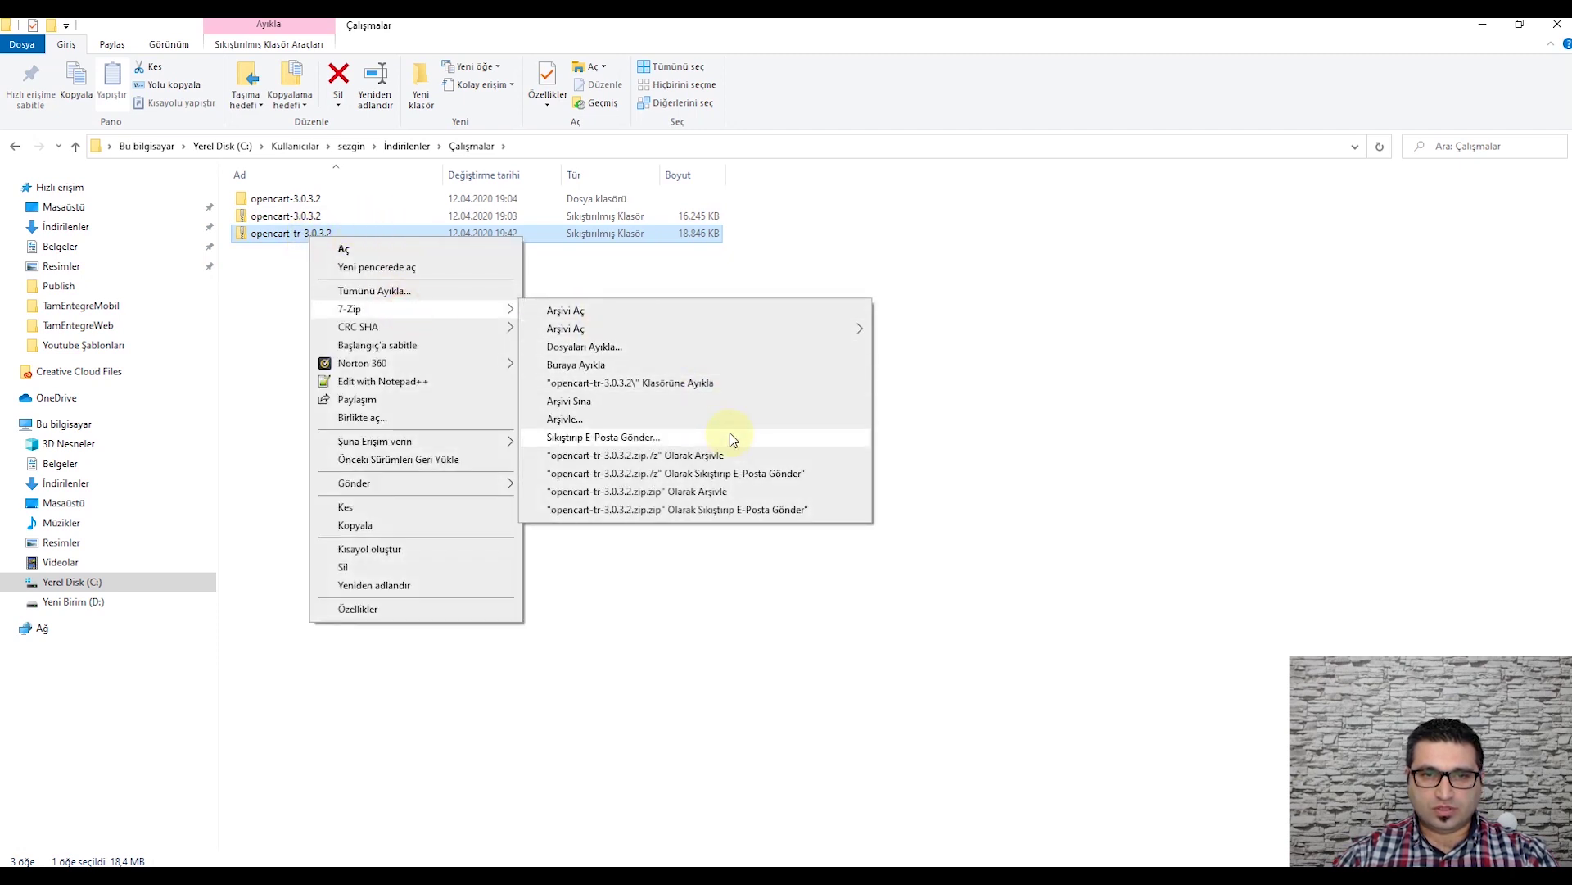
left_click(717, 382)
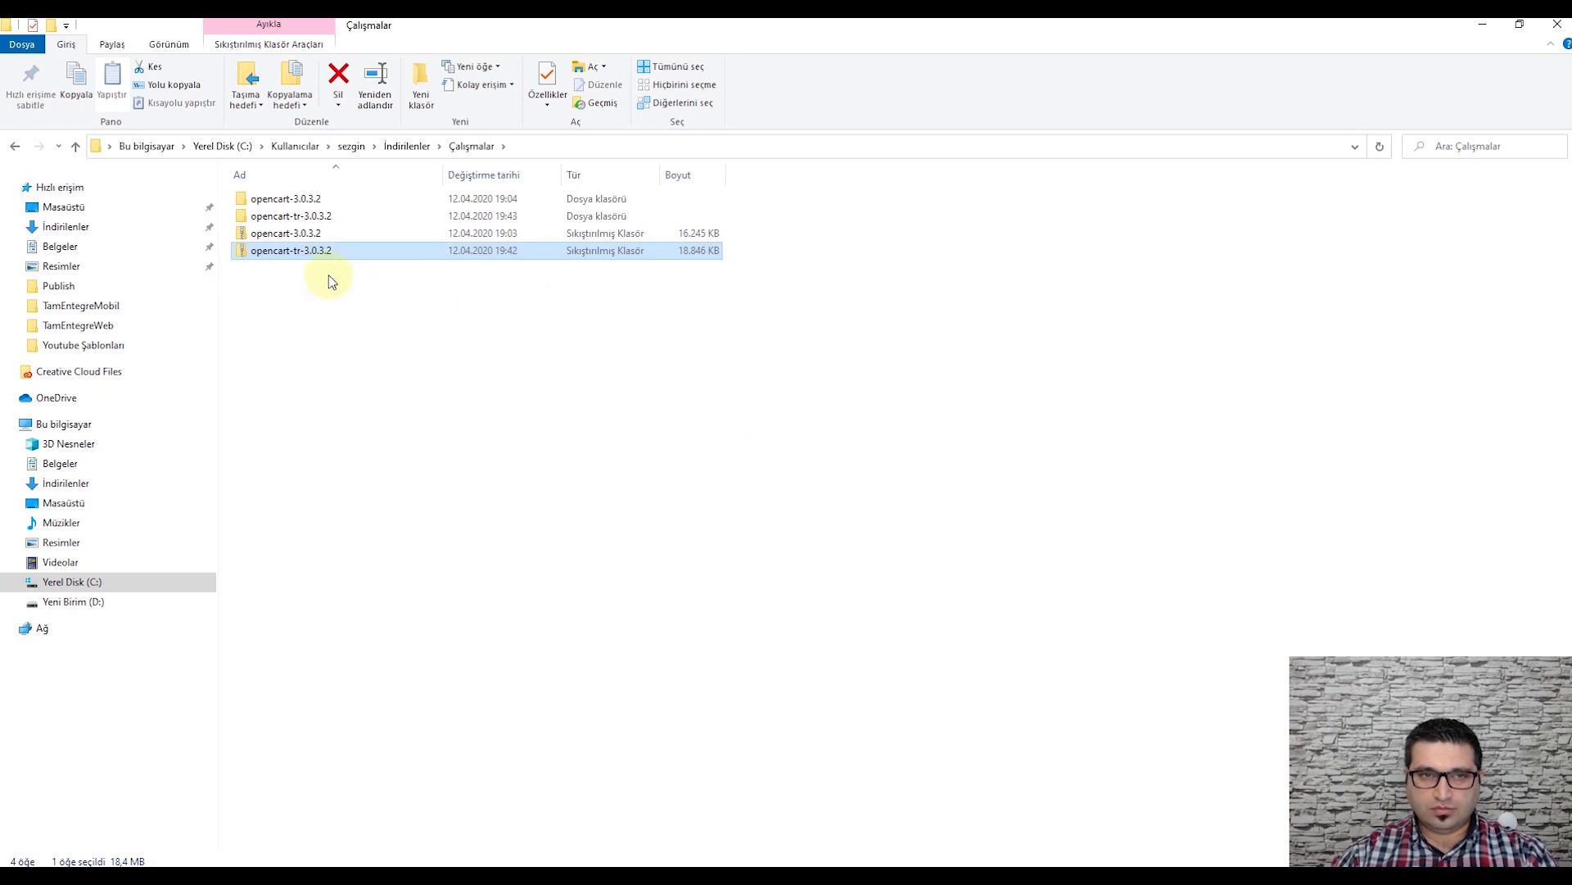
Step: Open the ana_dizine_yukleyin folder inside dil-dosyalari of the extracted opencart-tr-3.0.3.2 folder
double_click(294, 216)
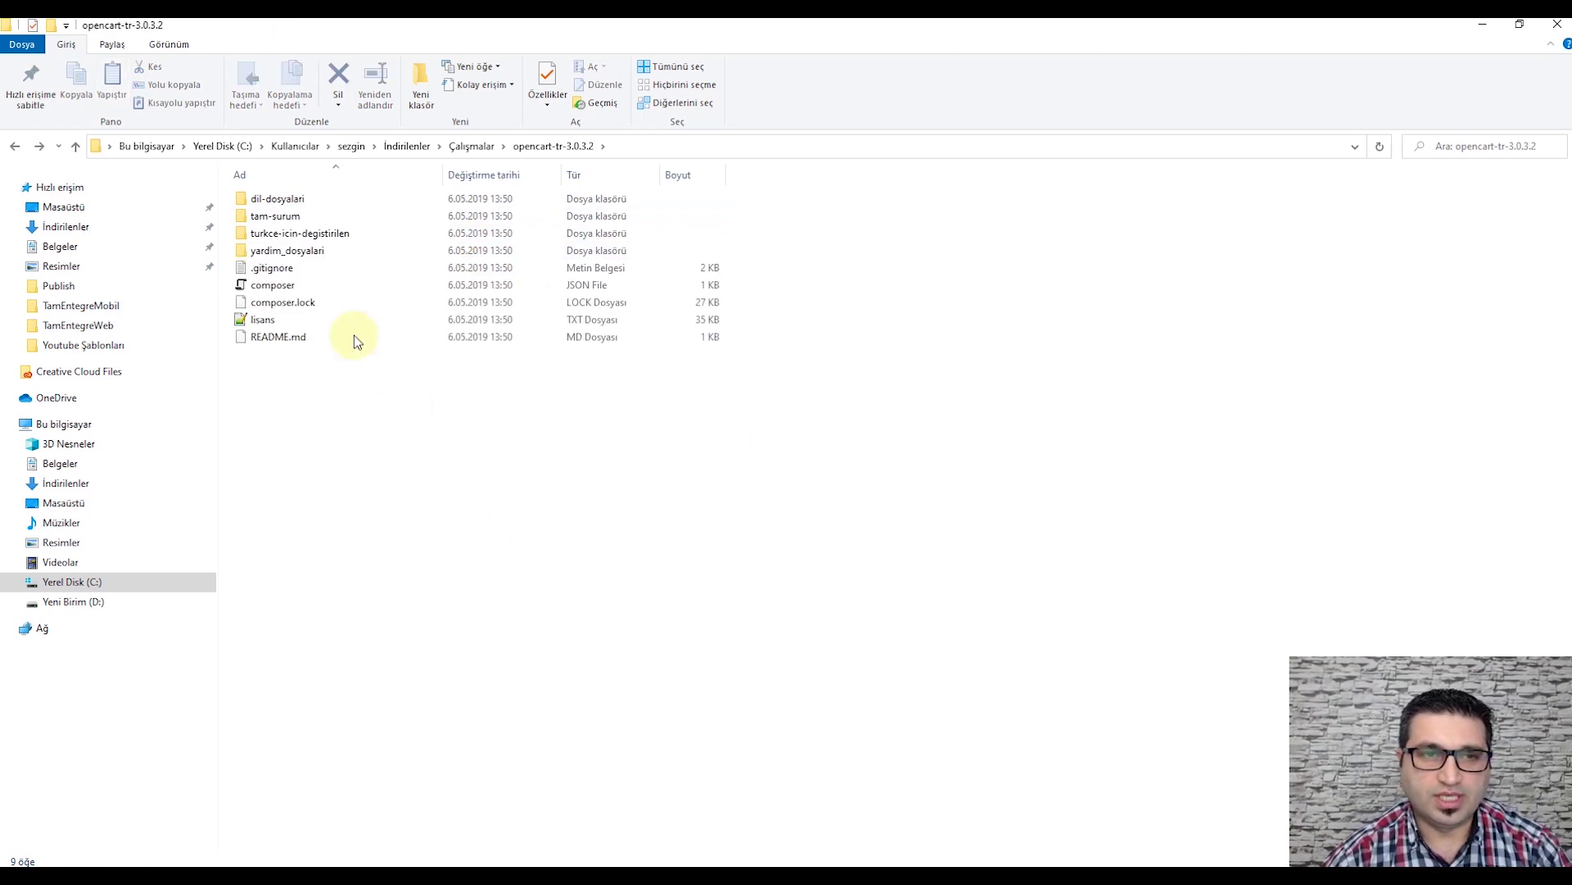
double_click(298, 201)
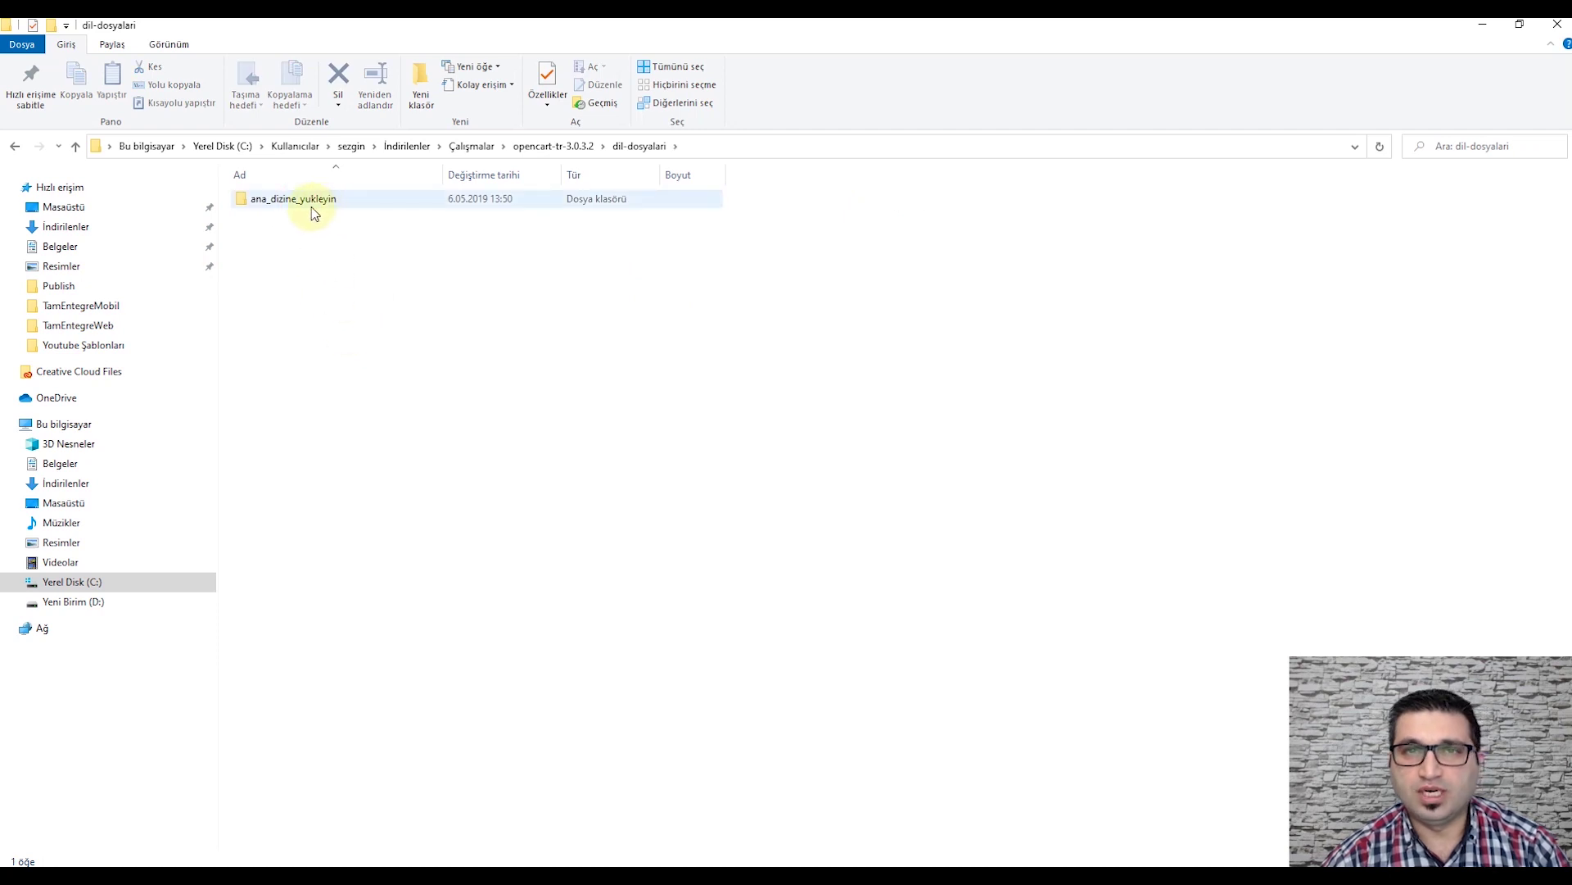
double_click(310, 204)
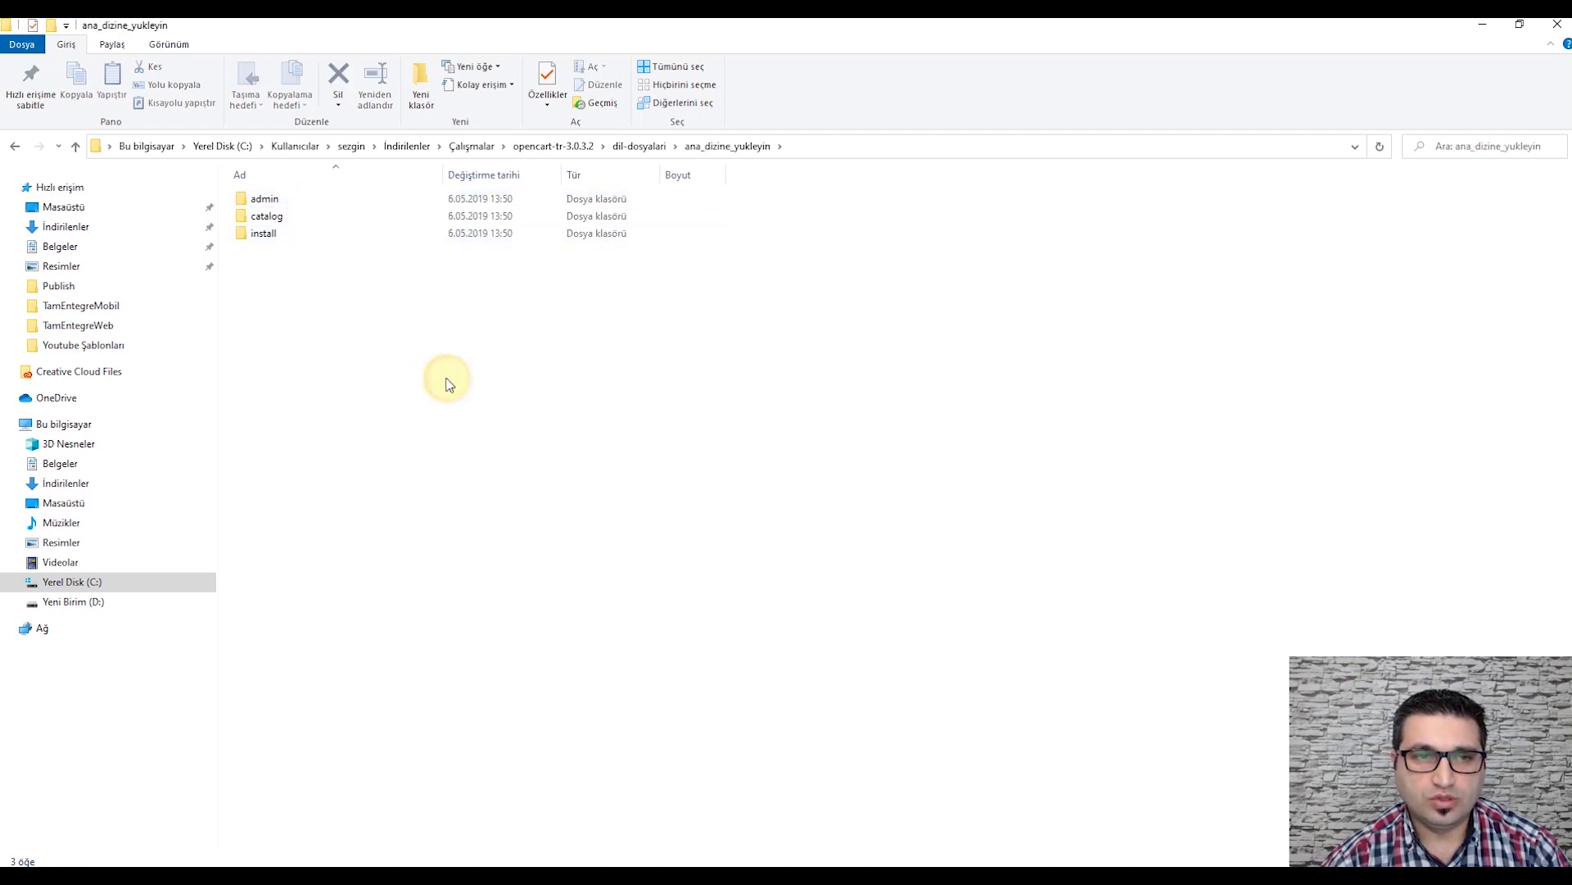
Step: Upload the Turkish admin, catalog and install folders to the remote public_html folder in FileZilla, then return to the installer in the browser
key("ctrl+a")
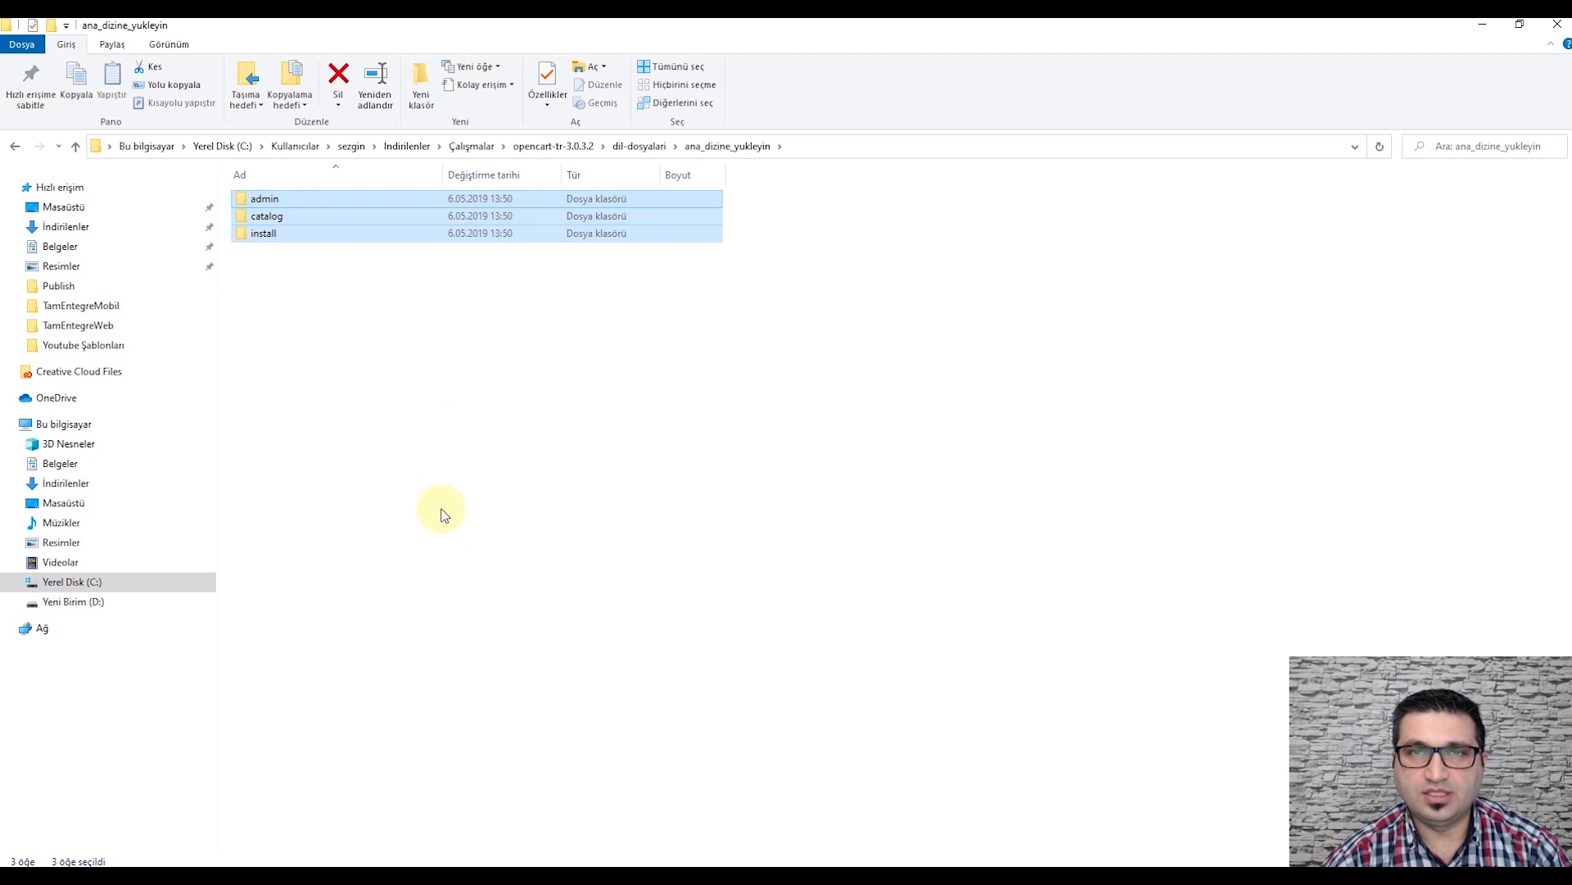
left_click(404, 876)
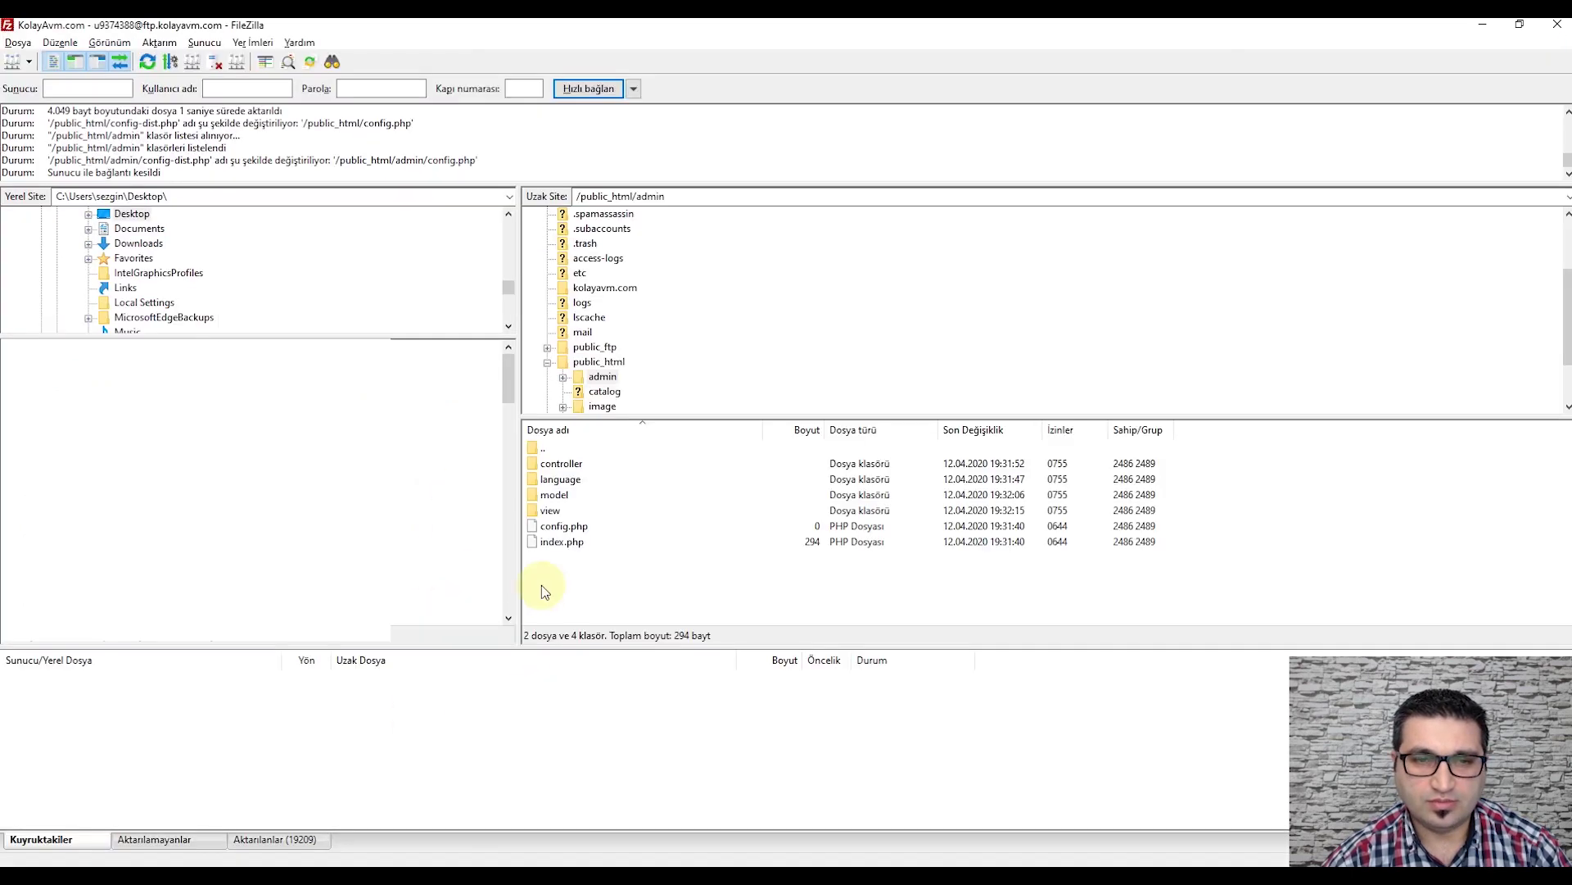
left_click(599, 362)
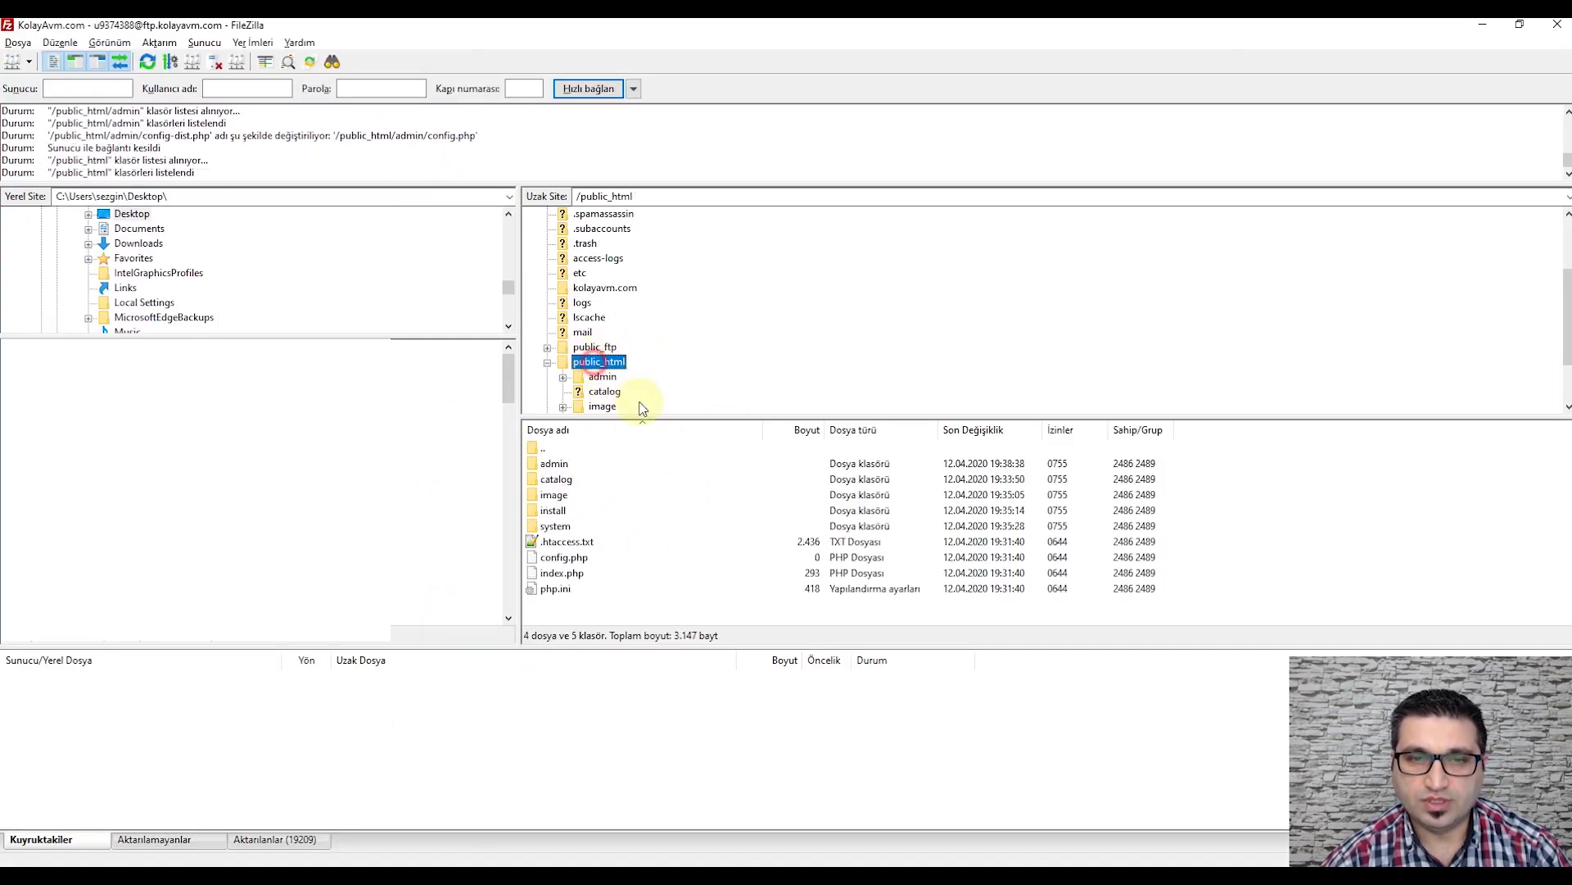
key("alt+Tab")
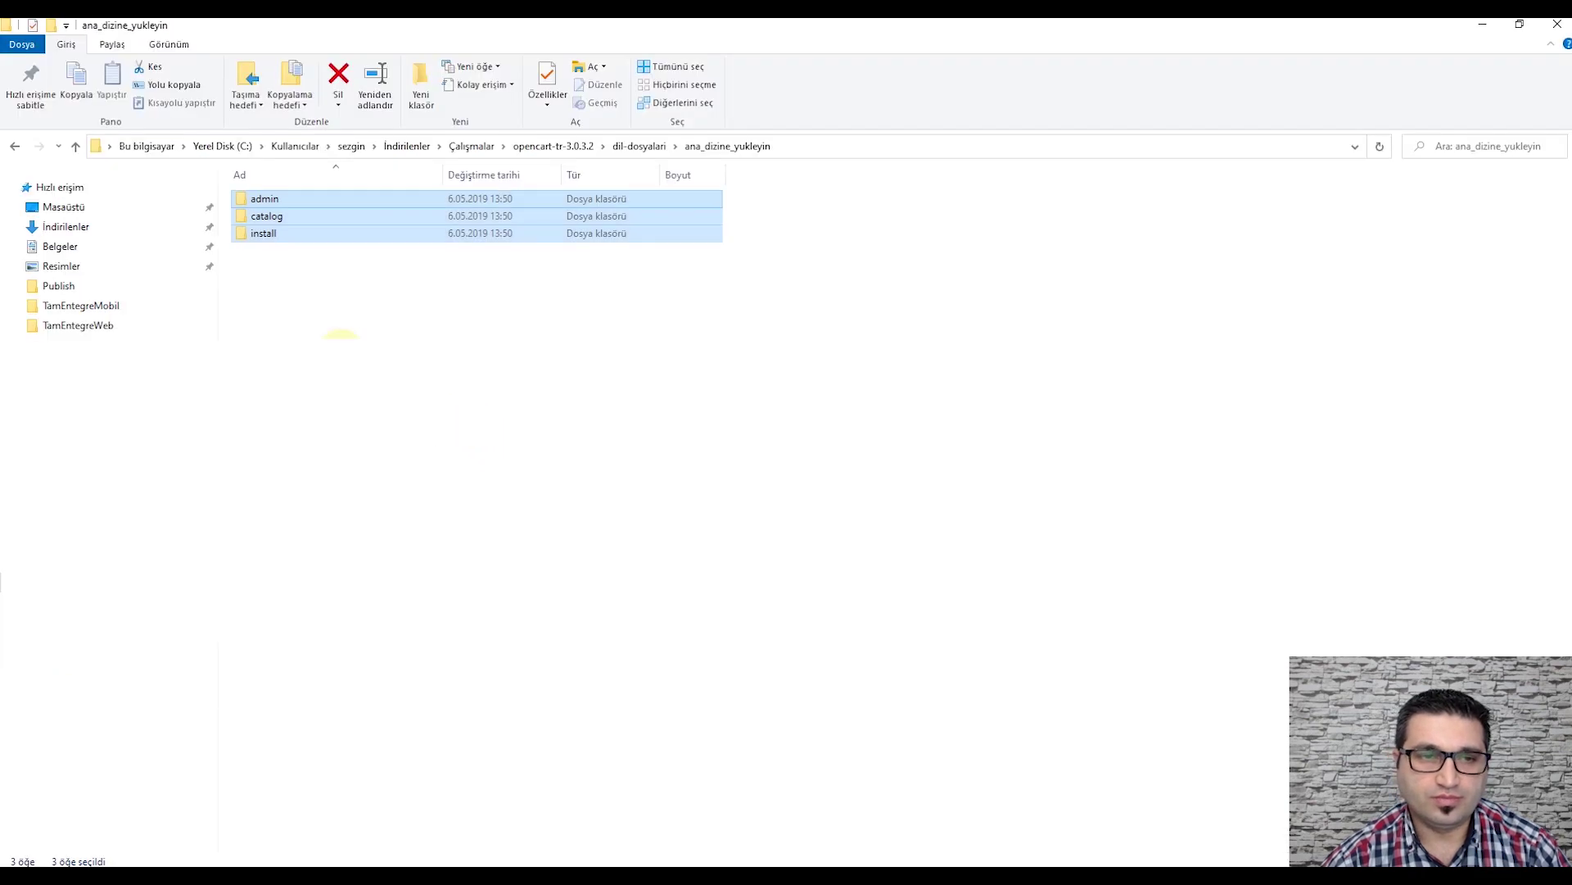
left_click_drag(275, 218, 849, 573)
key("alt+Tab")
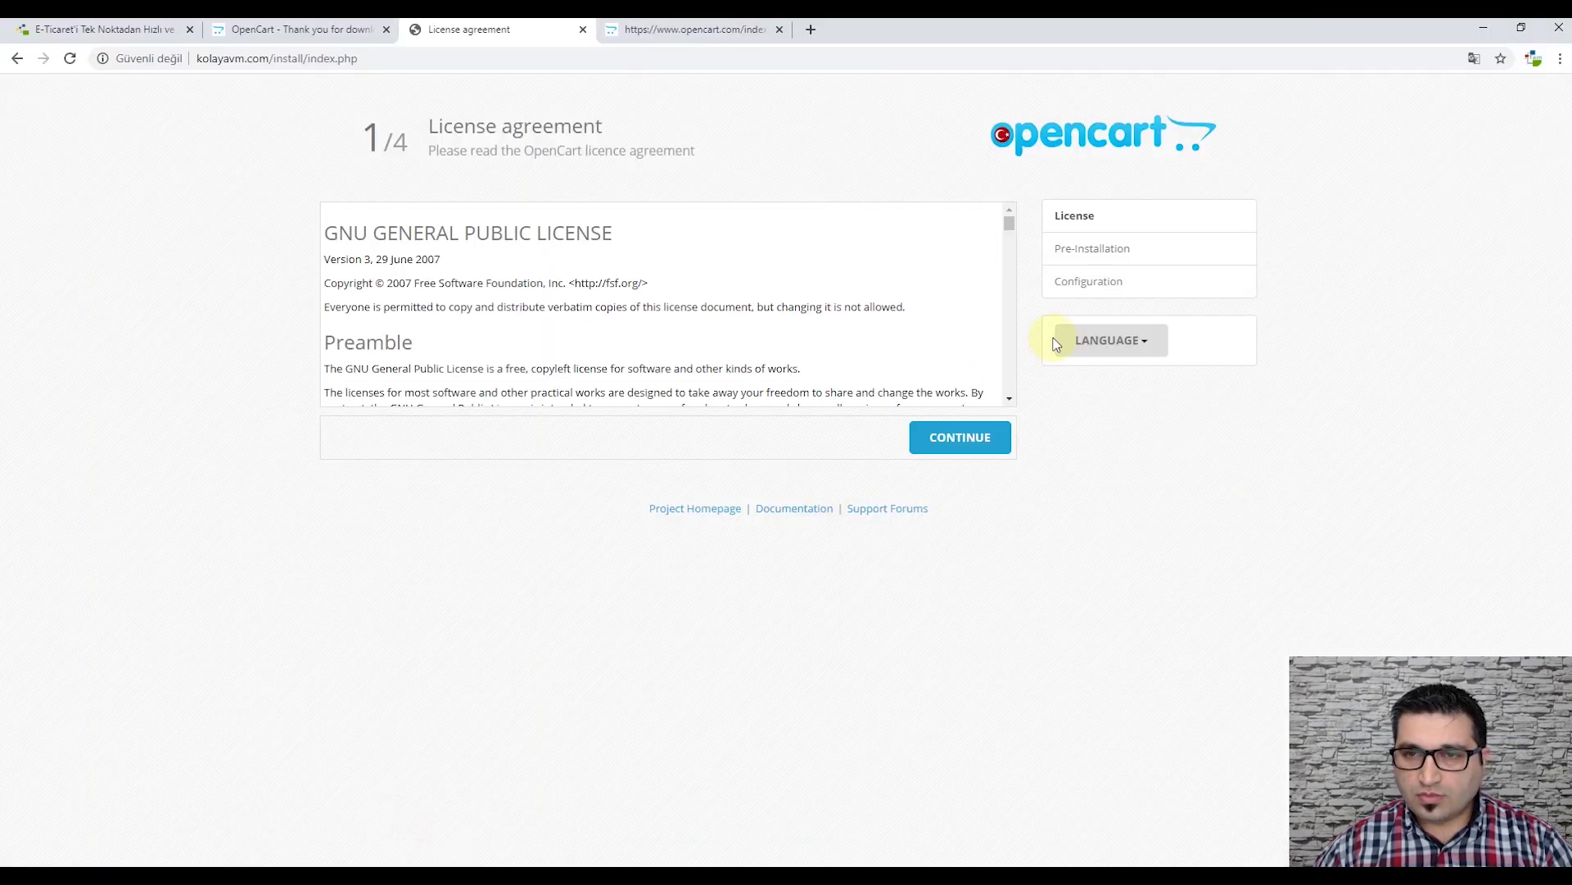
Step: Set the installer language to Turkish and continue past the license agreement to the pre-installation check
left_click(1110, 341)
left_click(1116, 344)
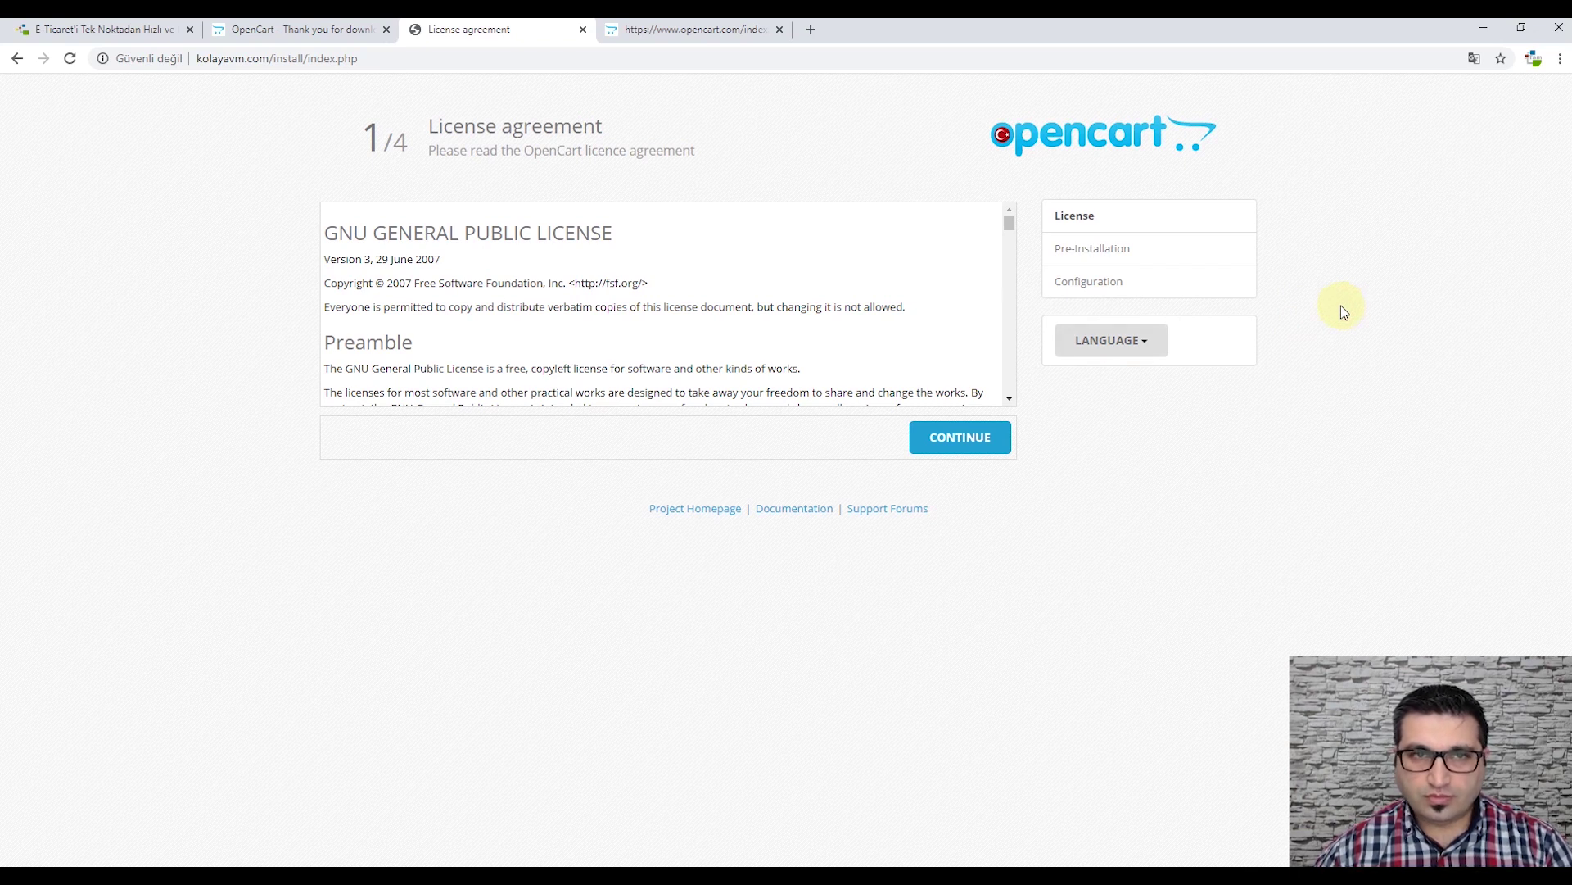
left_click(1163, 340)
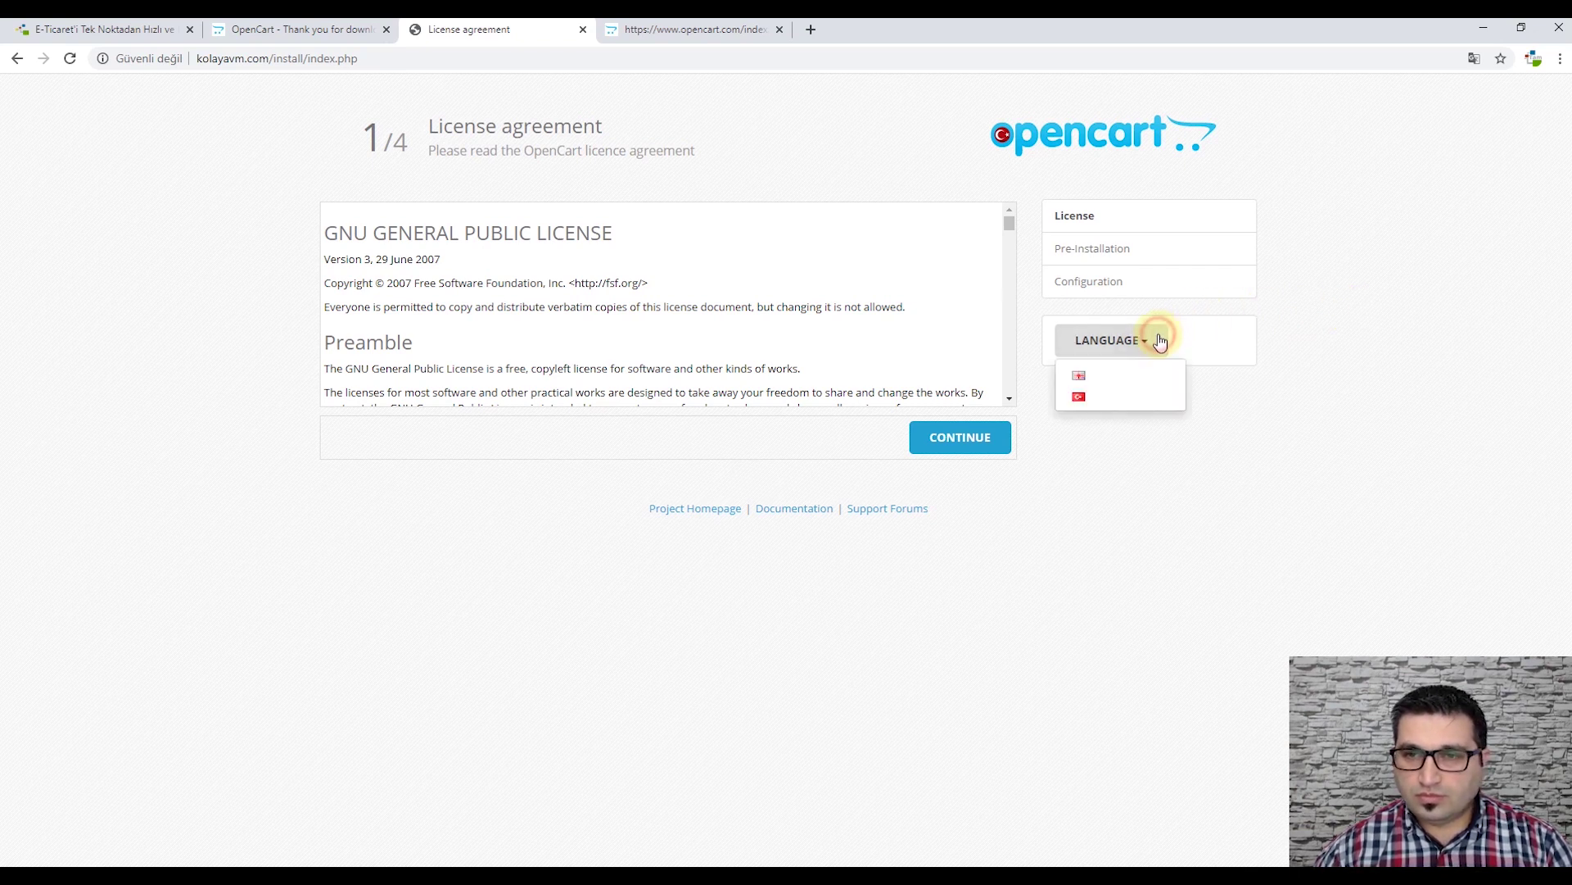
left_click(1109, 407)
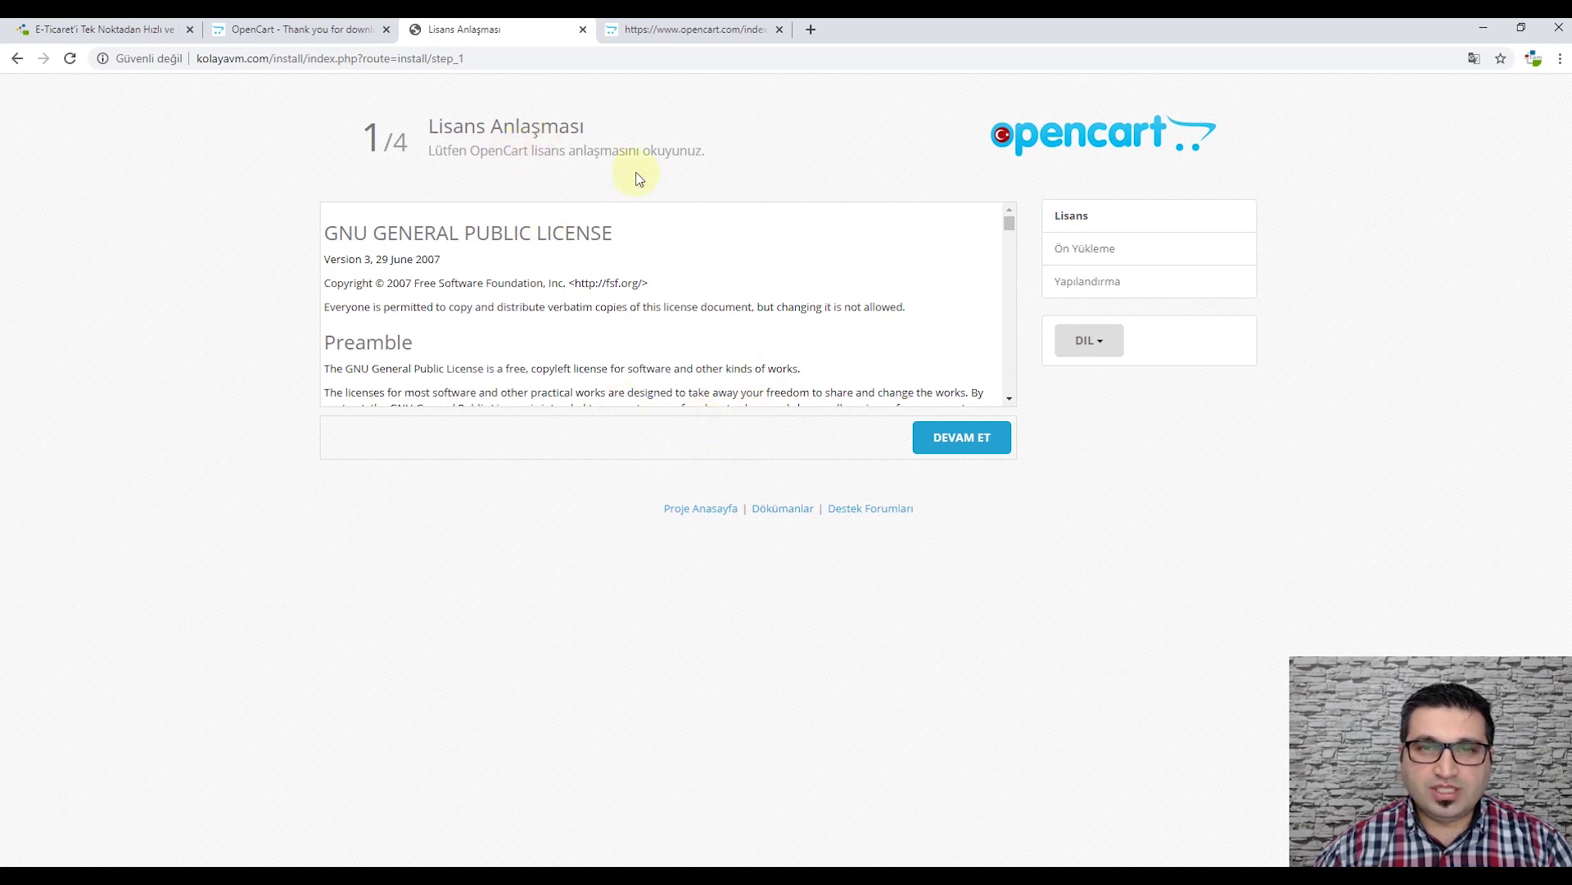
left_click(960, 440)
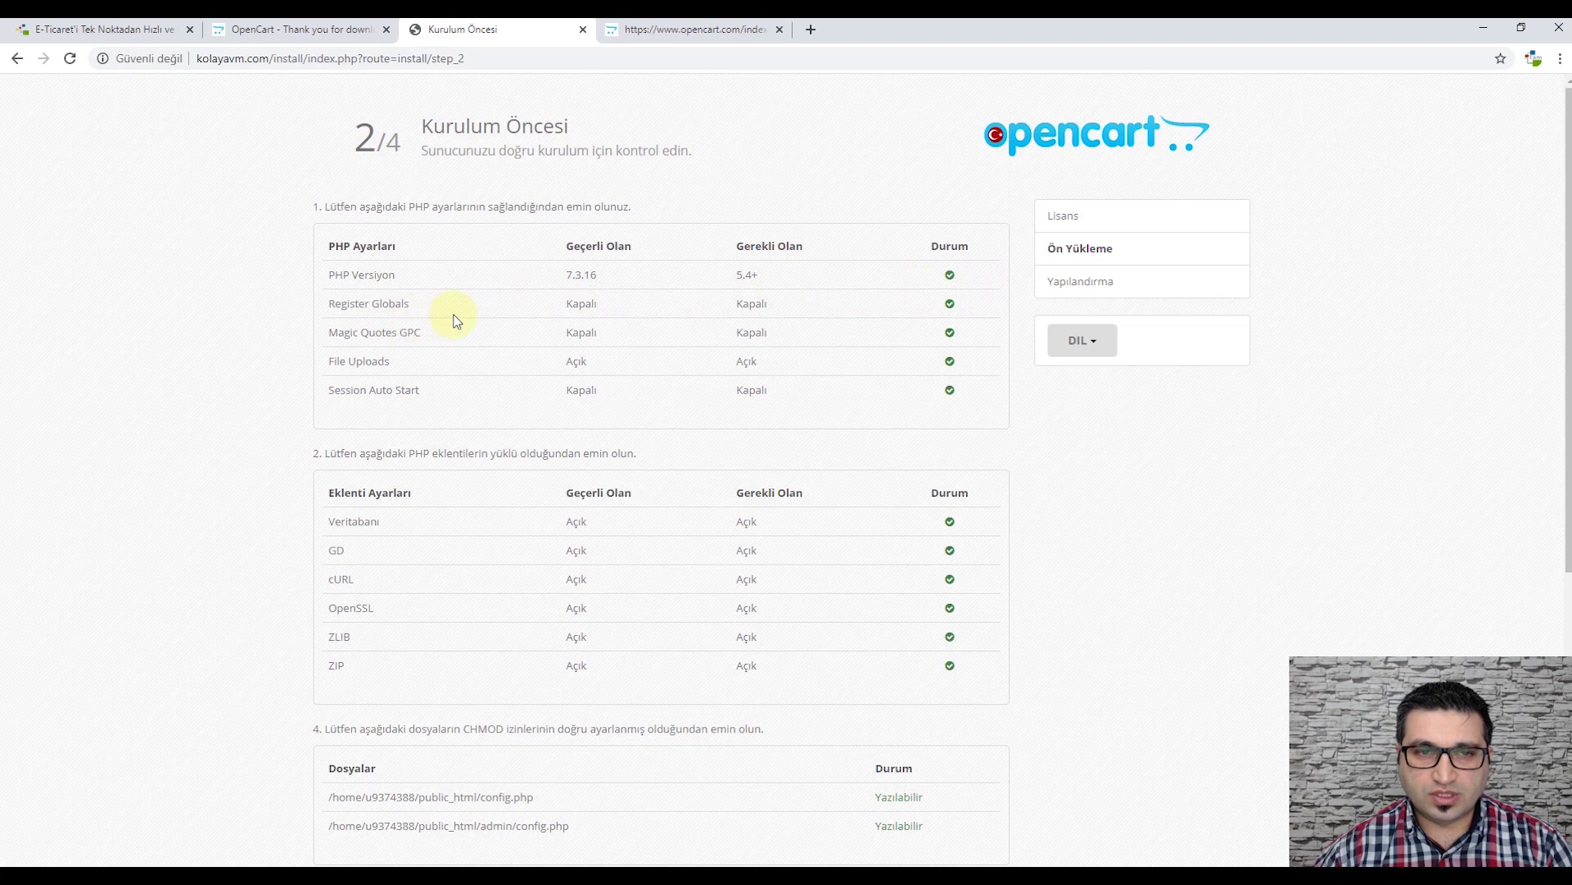
Step: Review the PHP settings, required extensions, and file and directory CHMOD permissions on the pre-installation check page
scroll(950, 366, "down", 3)
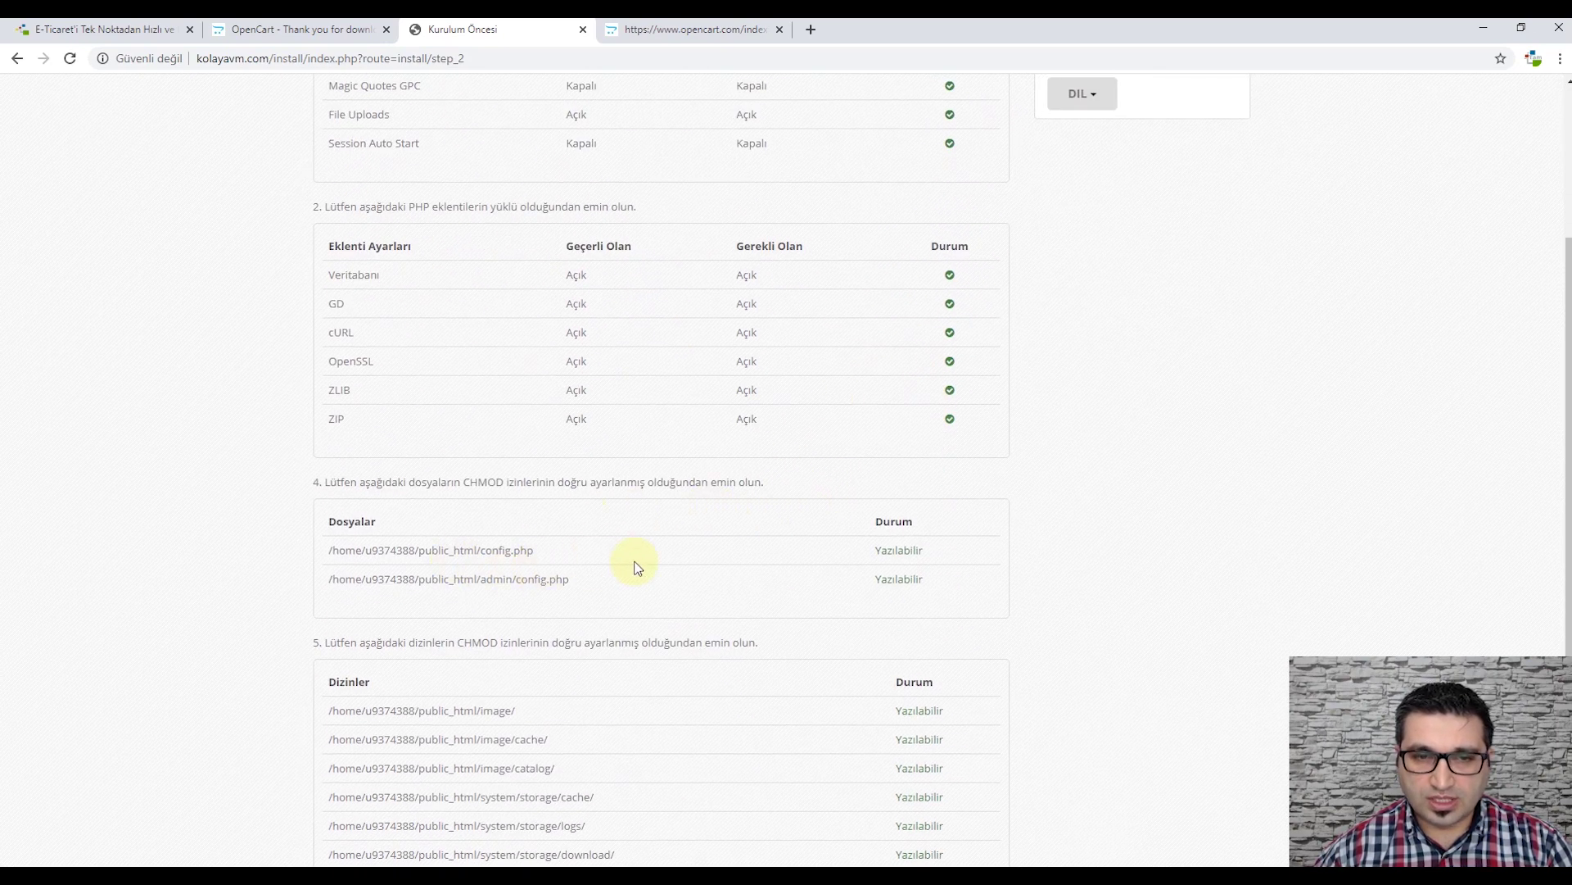
scroll(622, 562, "down", 3)
scroll(686, 562, "up", 5)
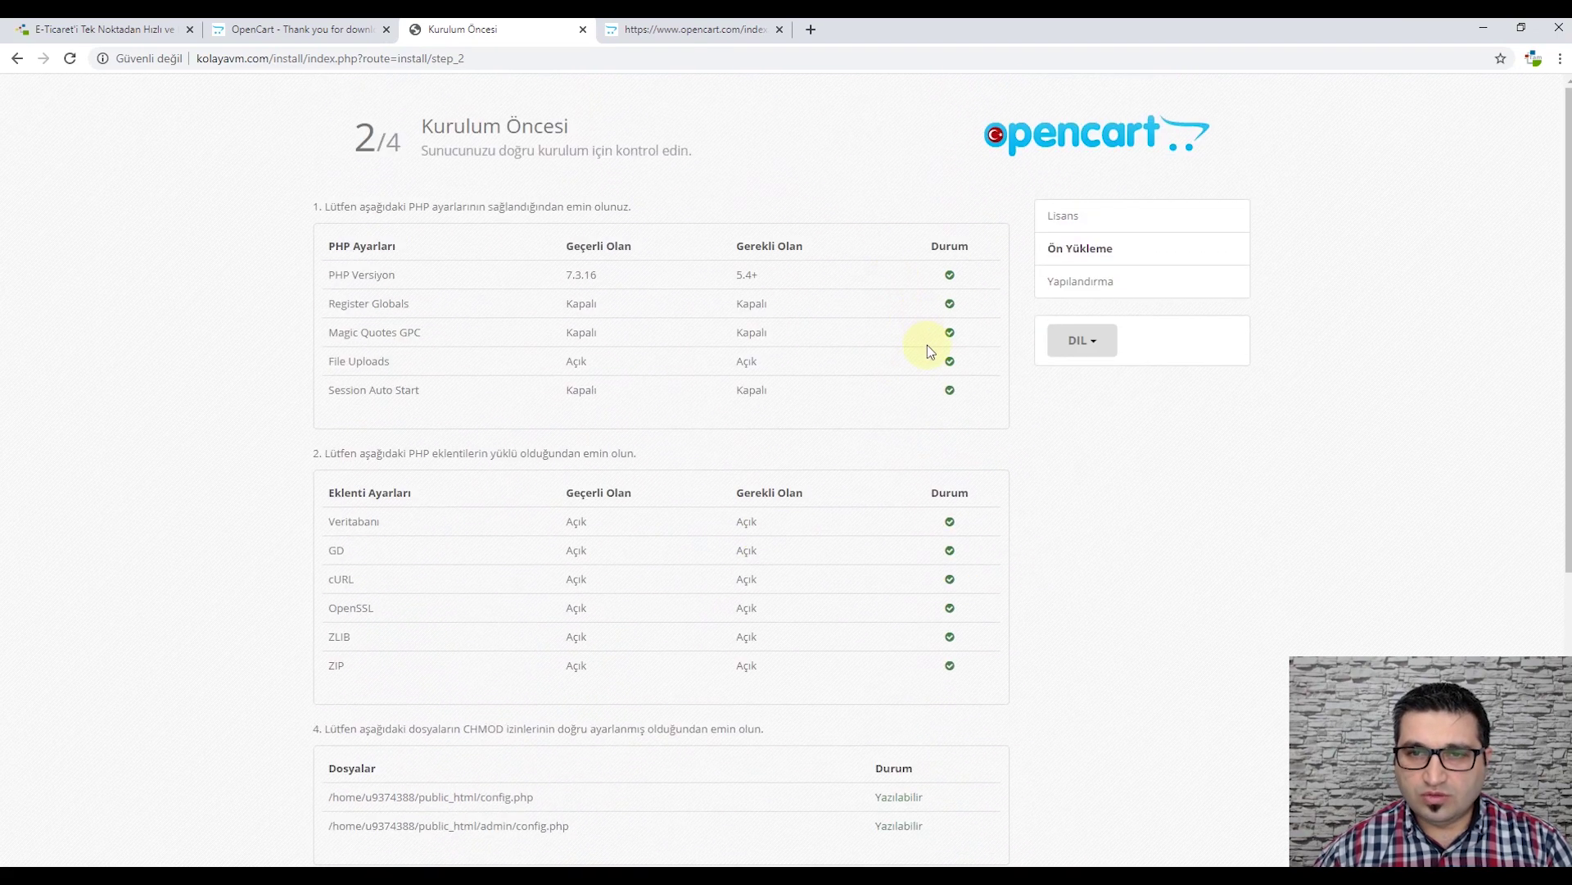
scroll(927, 345, "down", 3)
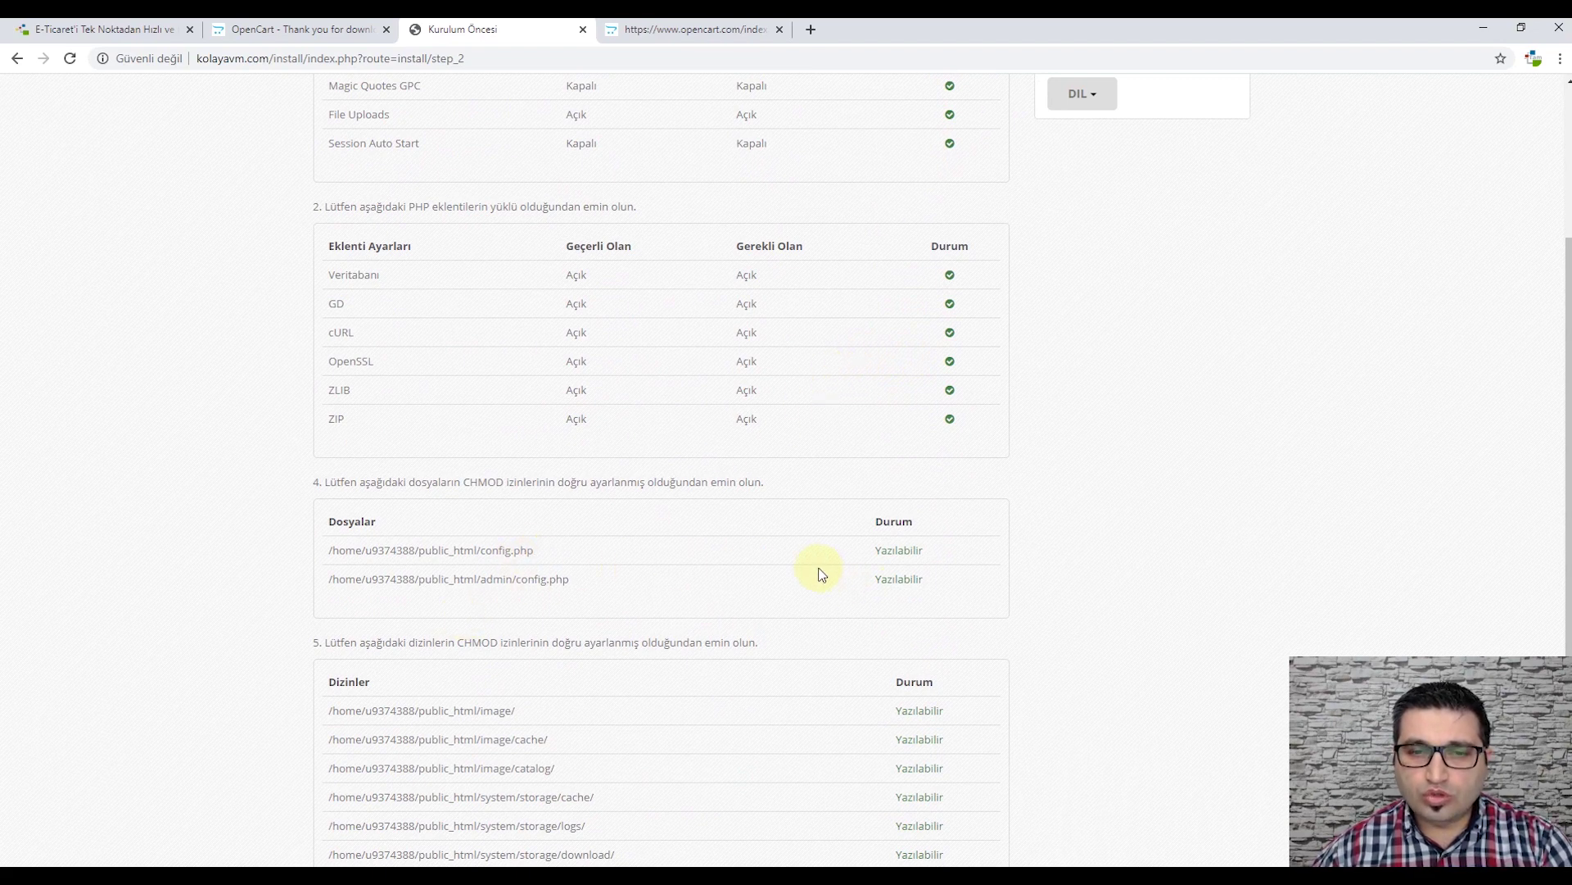
scroll(728, 557, "down", 3)
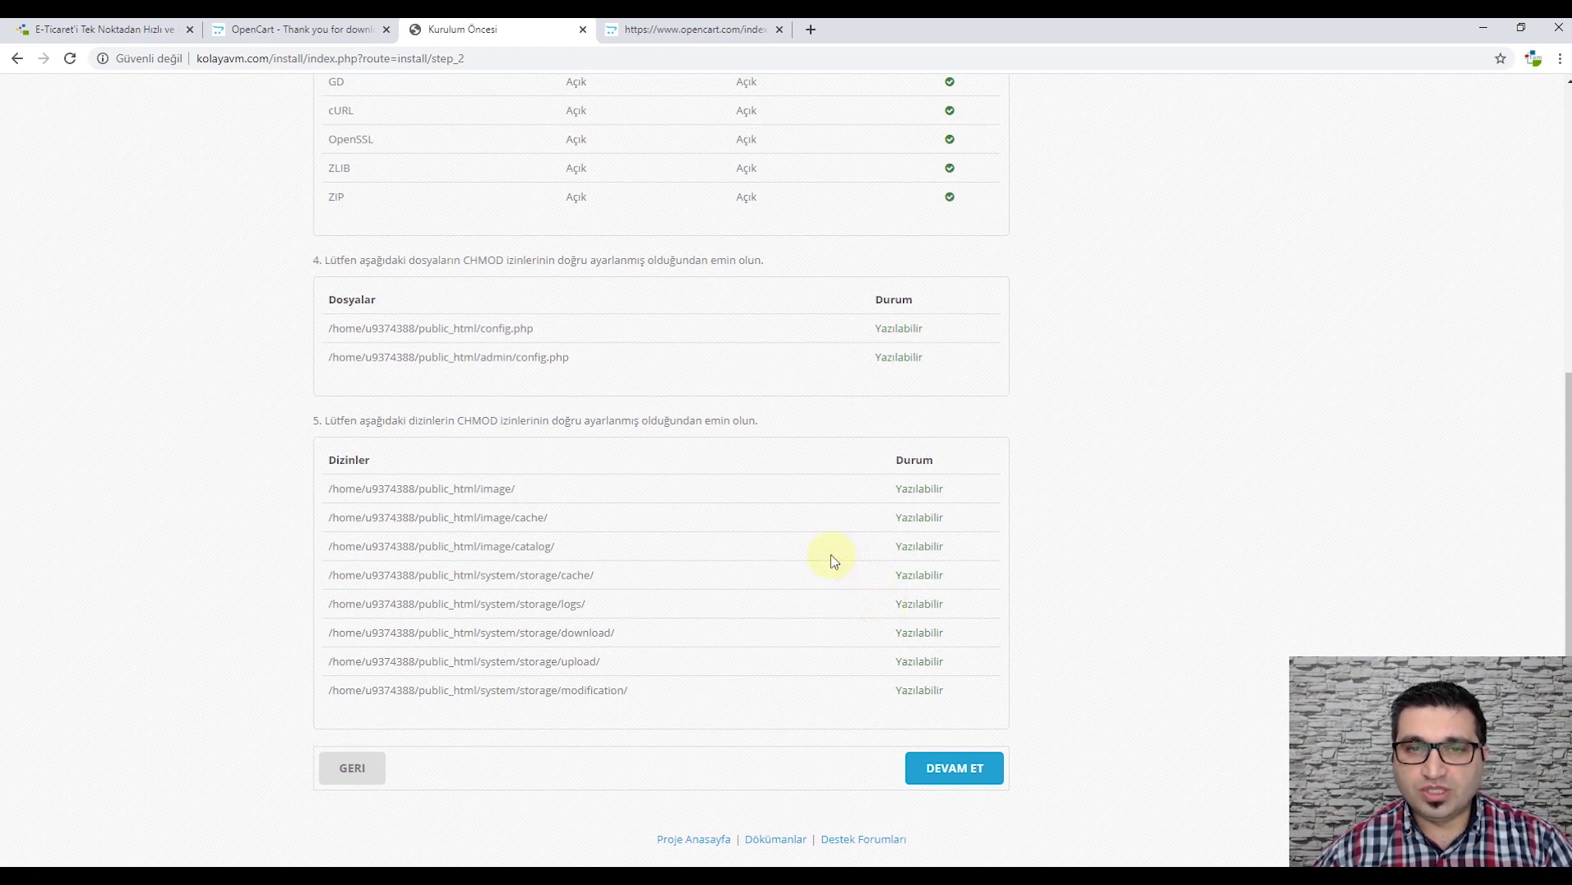
scroll(833, 561, "up", 6)
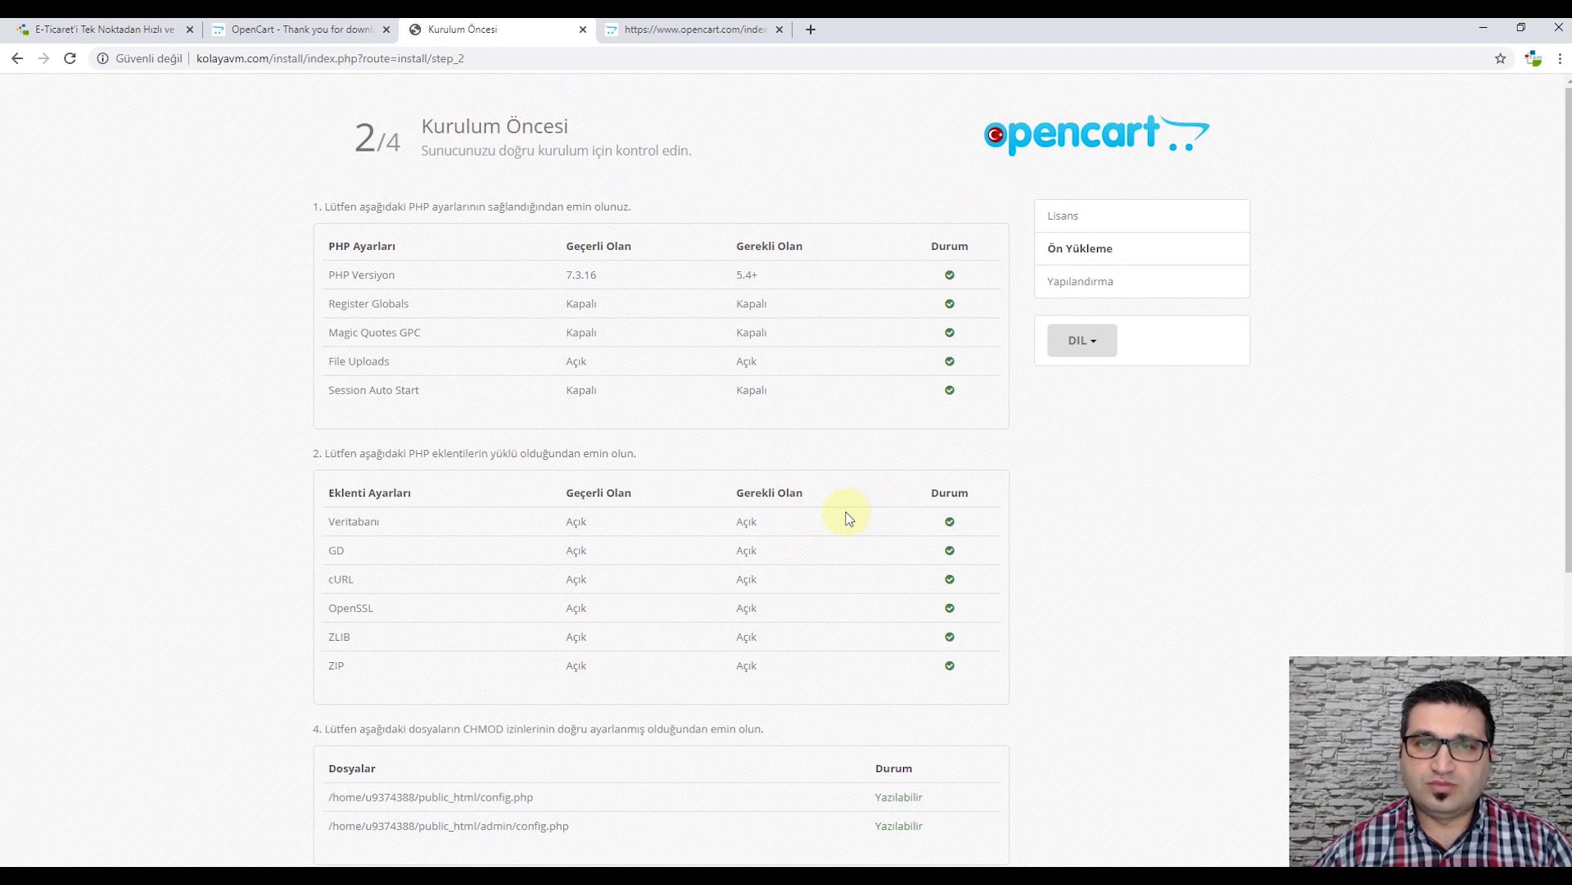
scroll(825, 528, "down", 3)
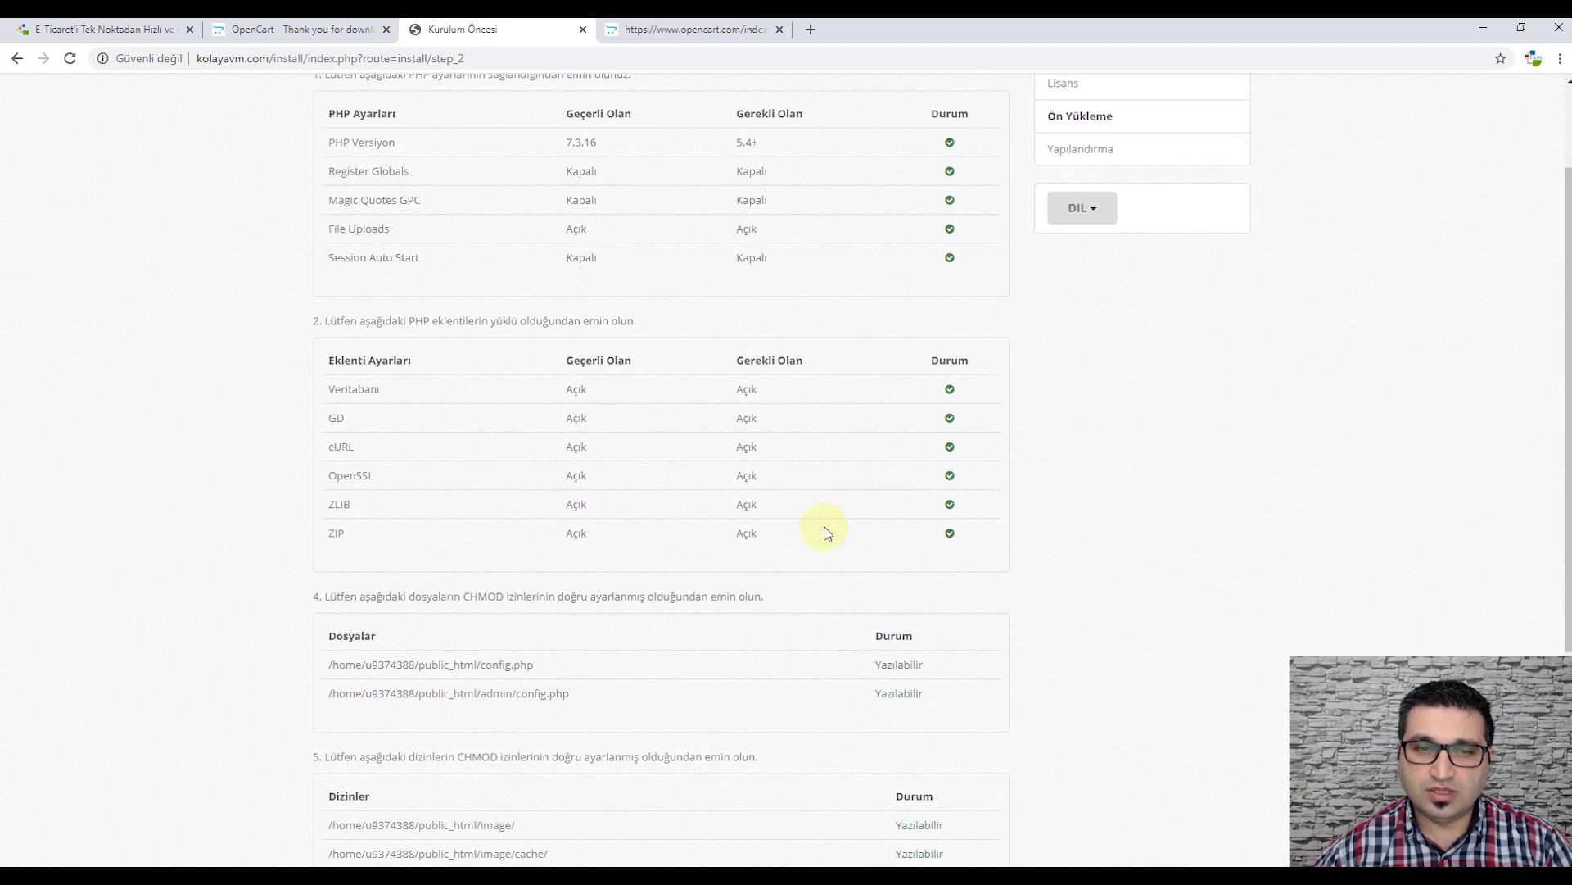
scroll(931, 596, "down", 2)
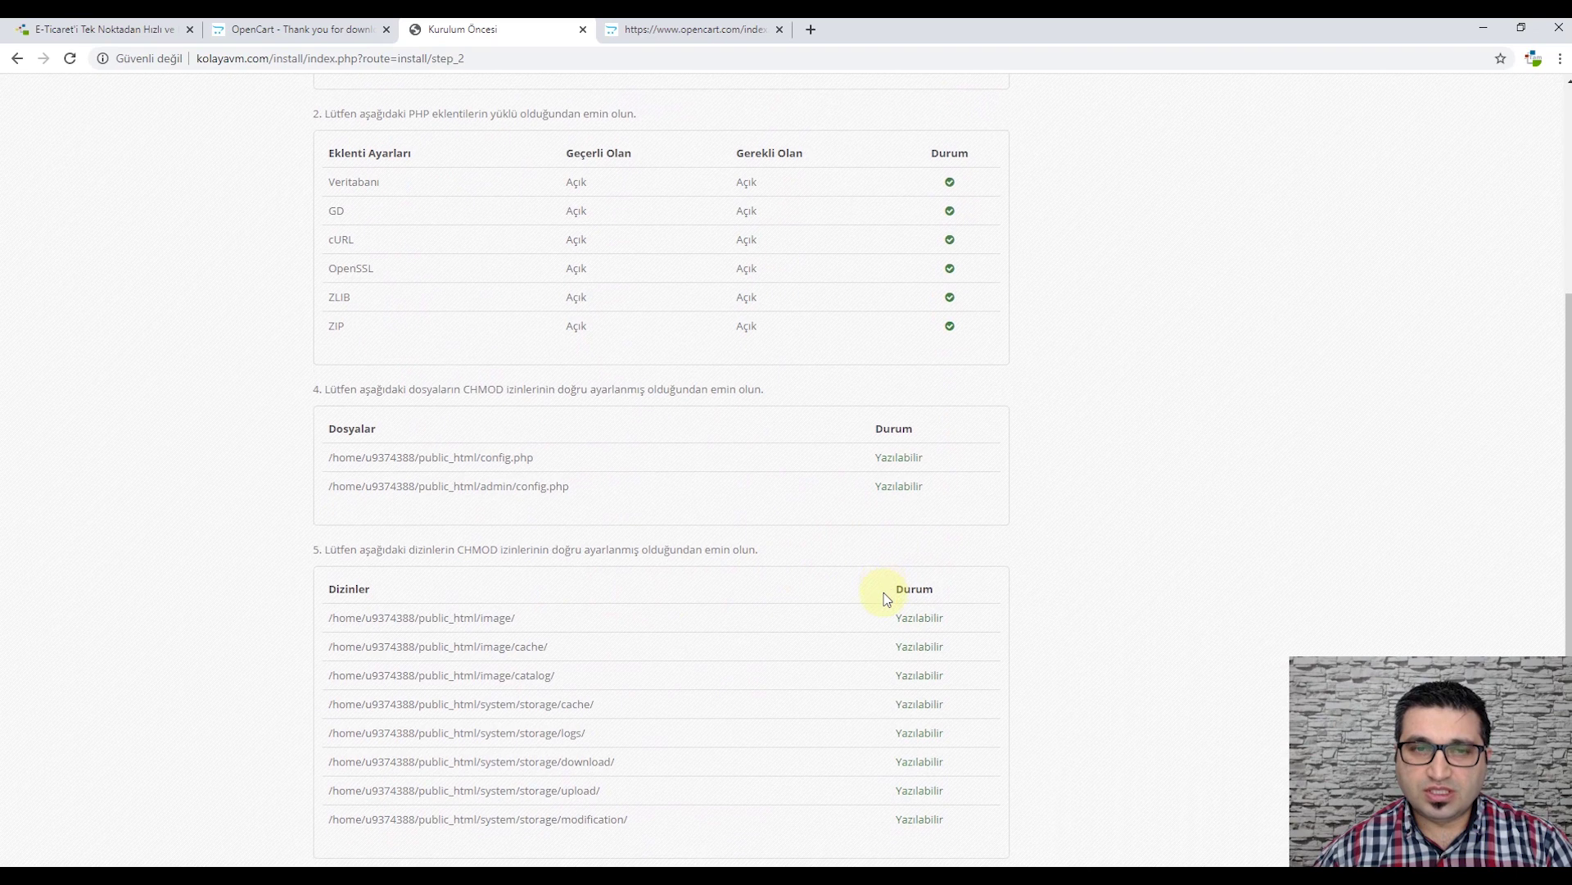
scroll(889, 597, "up", 6)
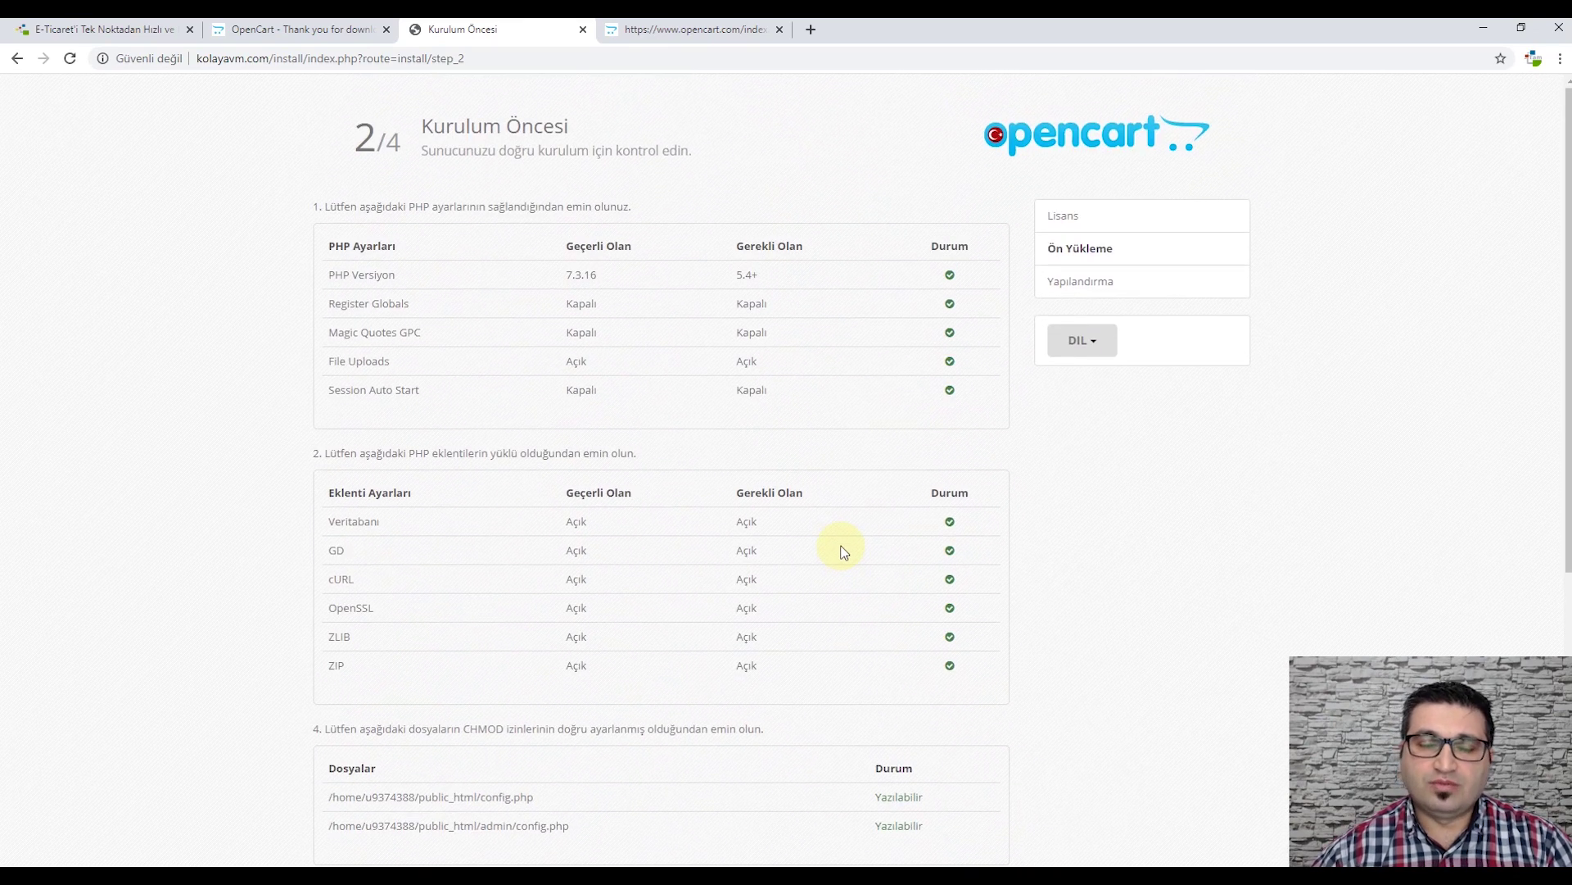
scroll(800, 527, "down", 4)
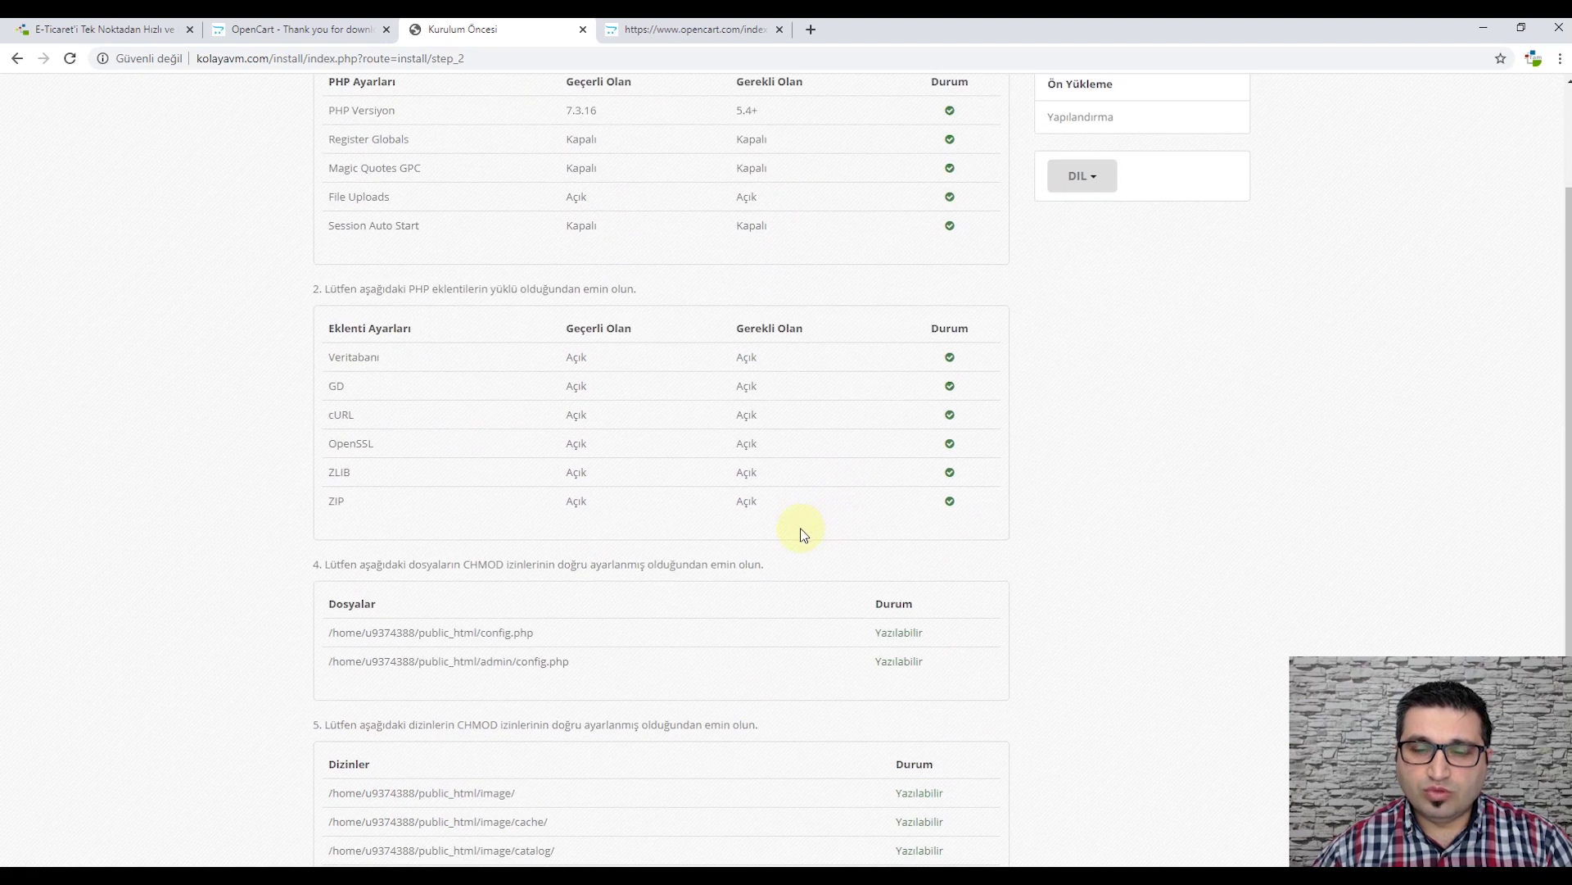
scroll(803, 534, "down", 2)
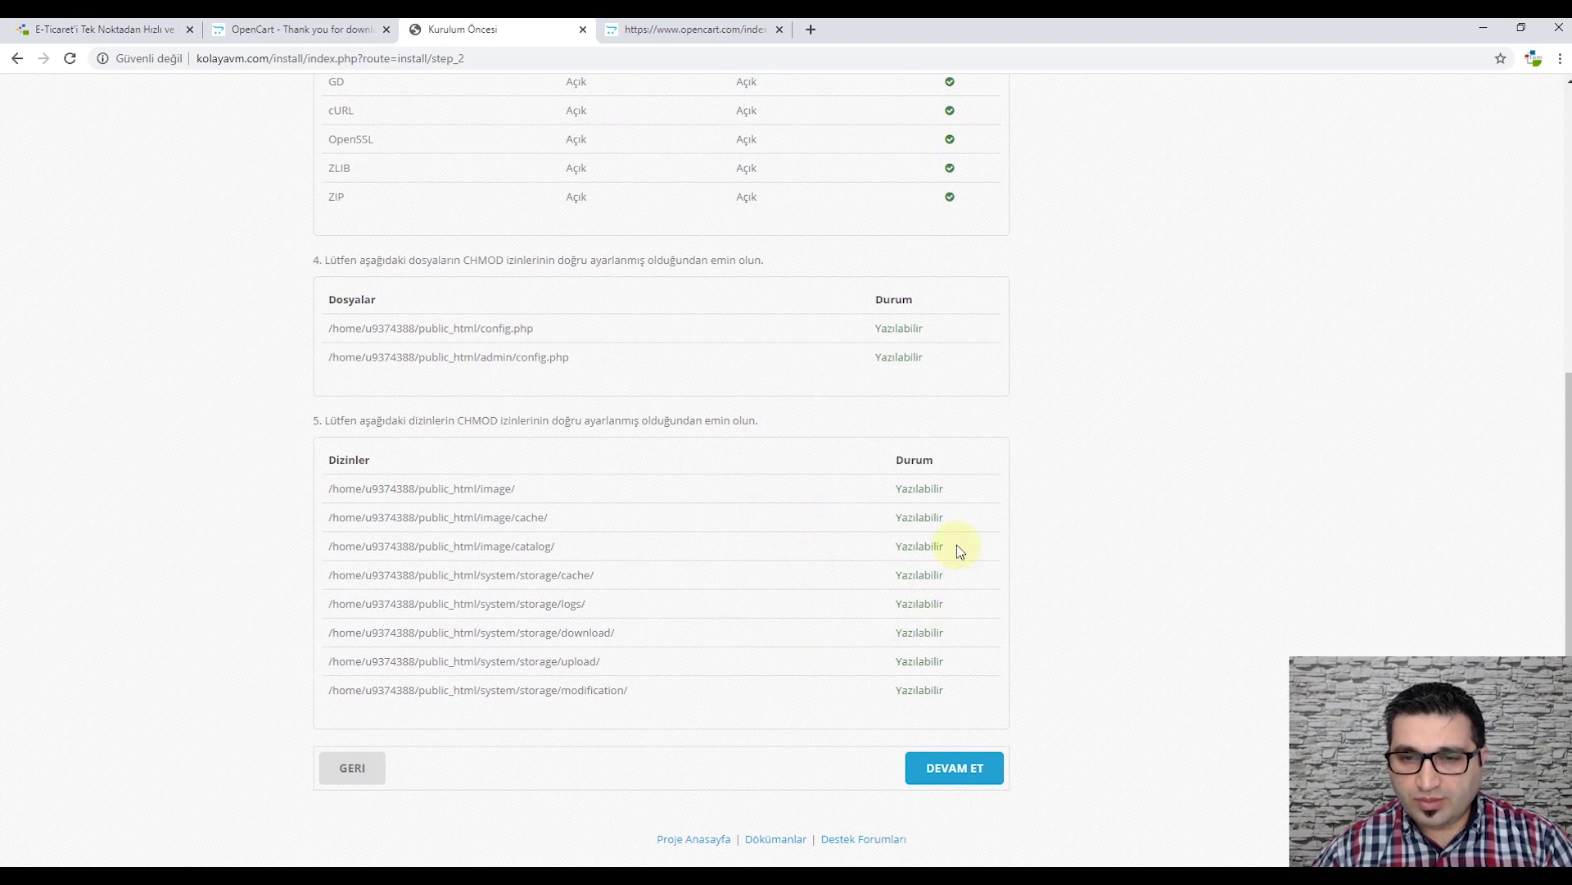
scroll(934, 600, "up", 3)
scroll(989, 483, "up", 2)
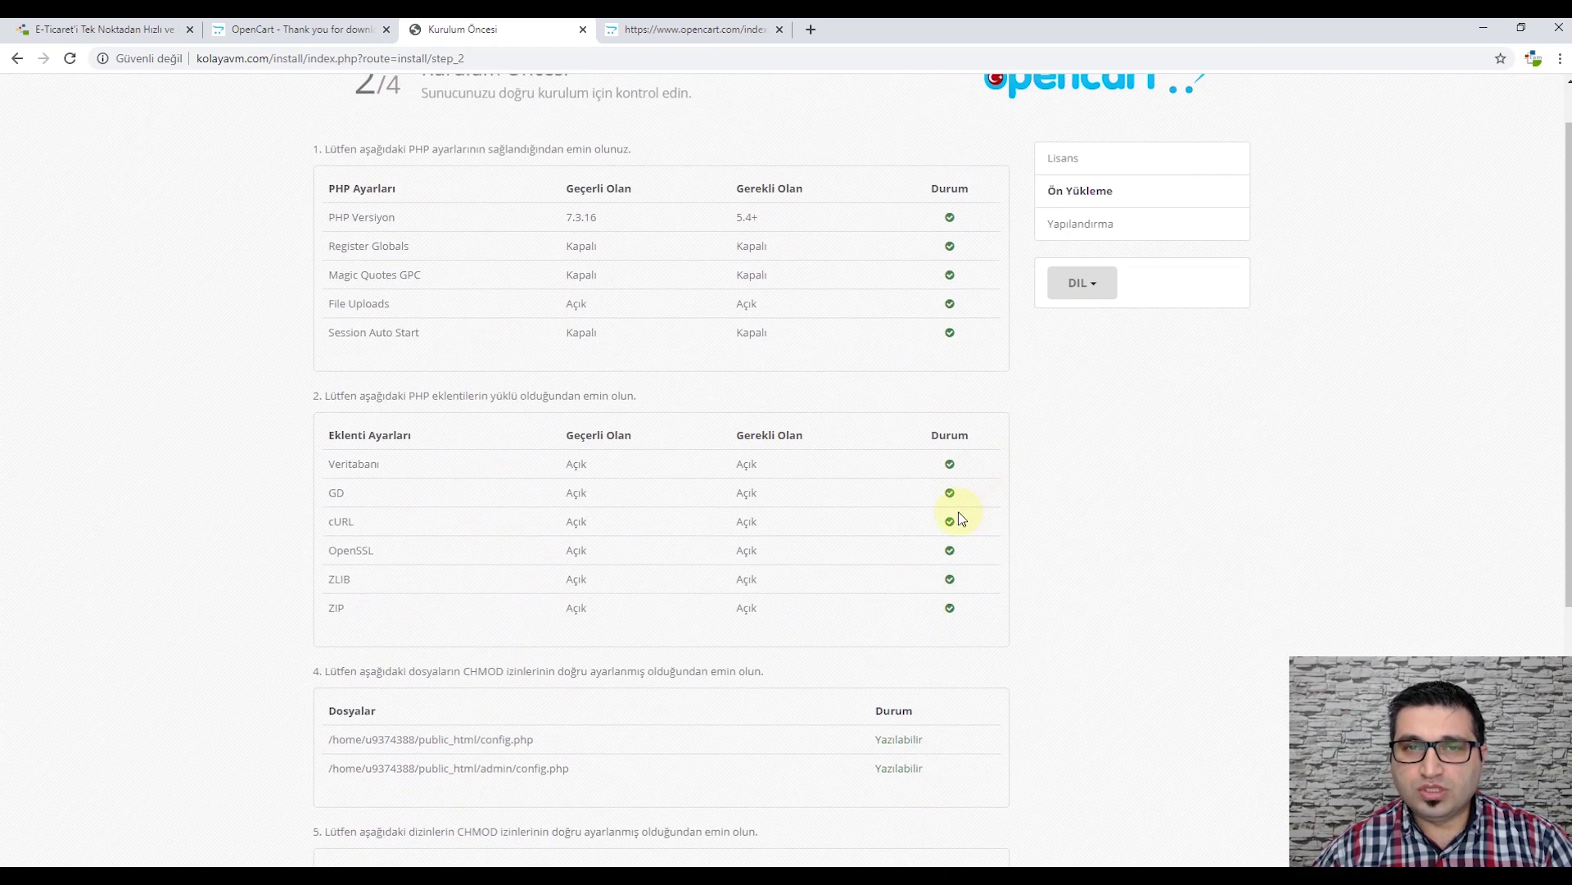
scroll(928, 541, "down", 5)
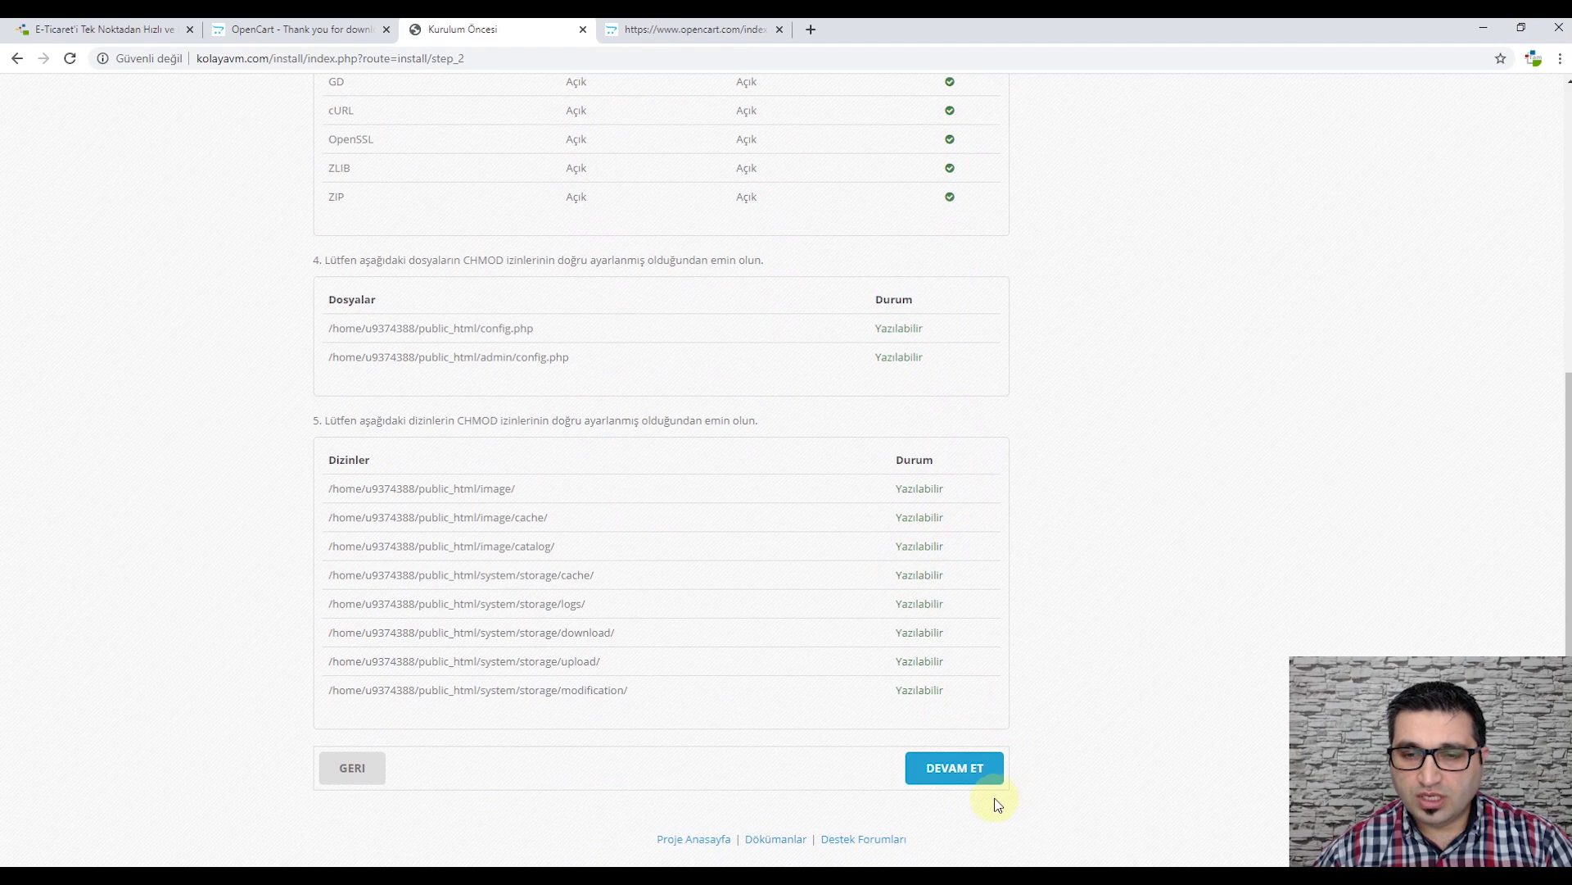
Step: Continue to the configuration page and choose the MySQLi database driver with the database username KolayAvmUser
left_click(967, 777)
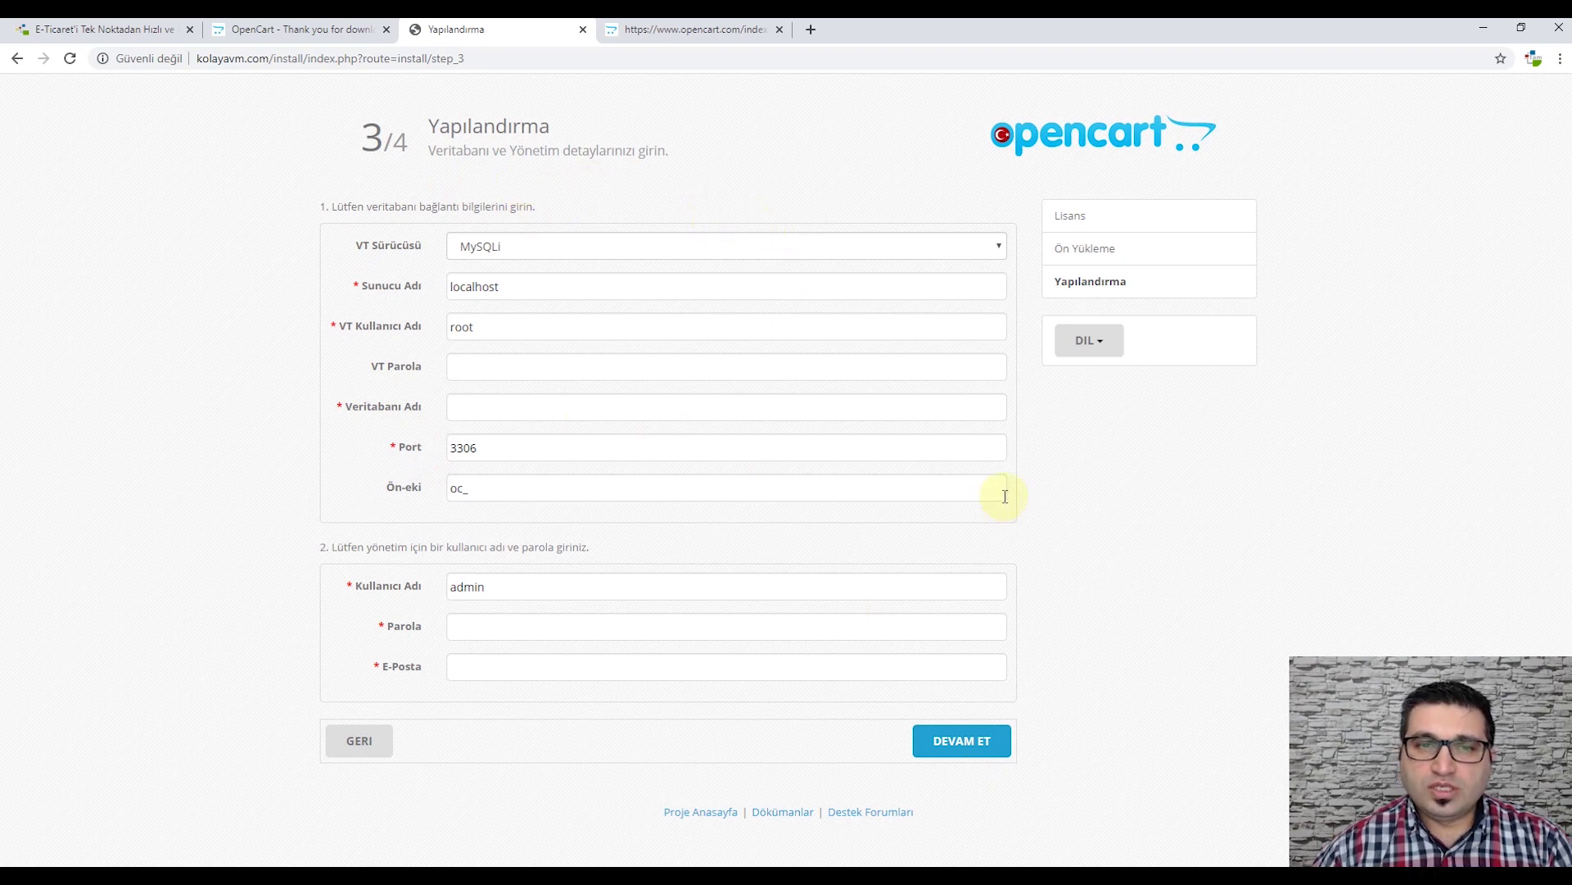
left_click(606, 246)
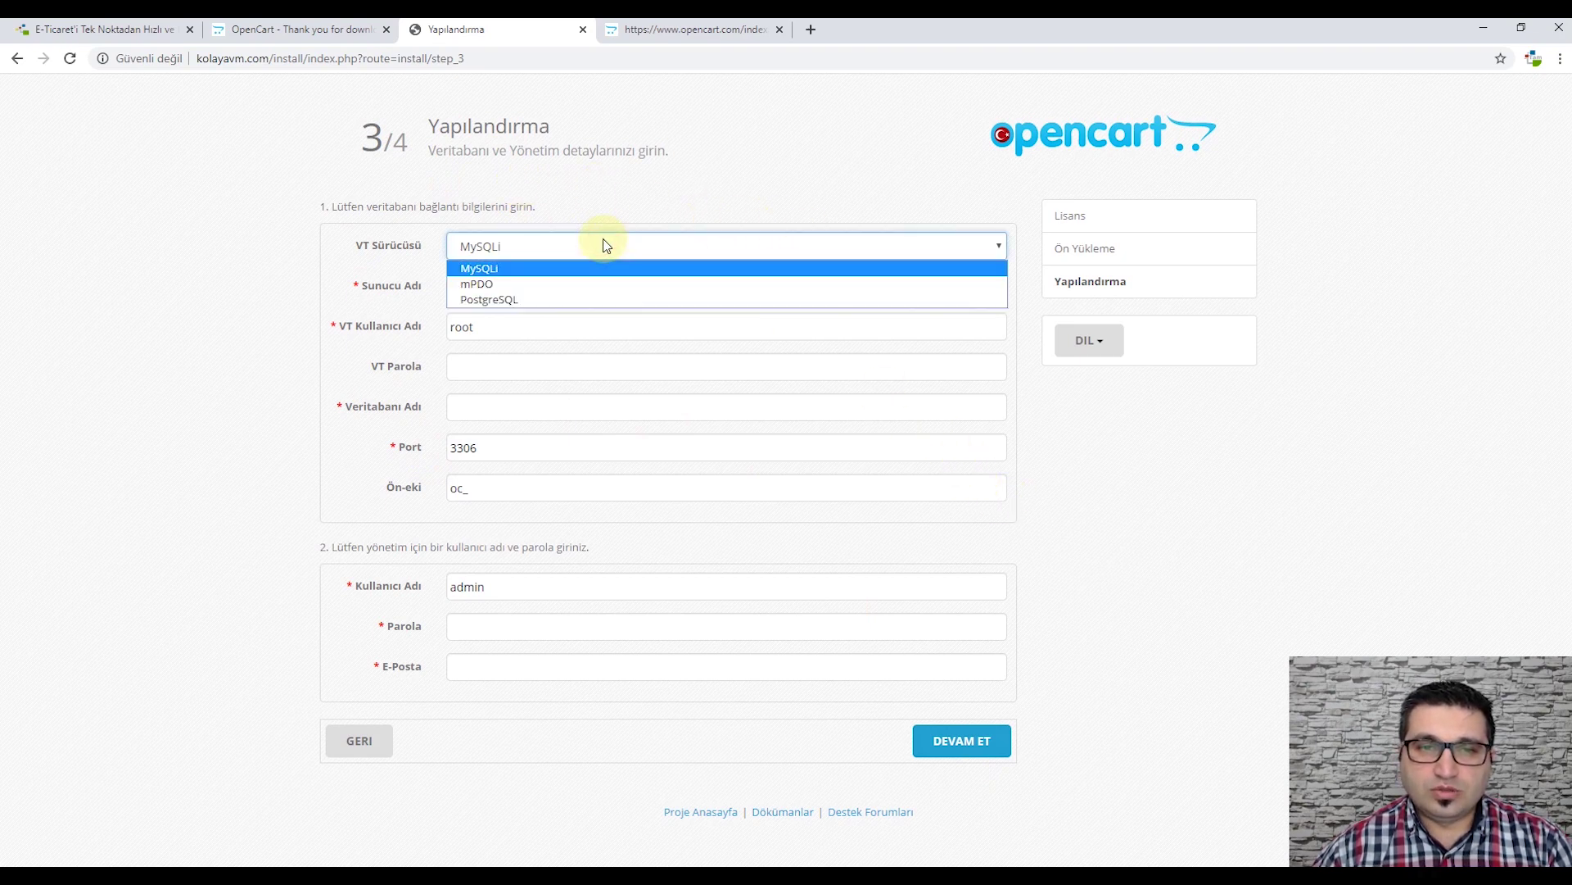
left_click(538, 268)
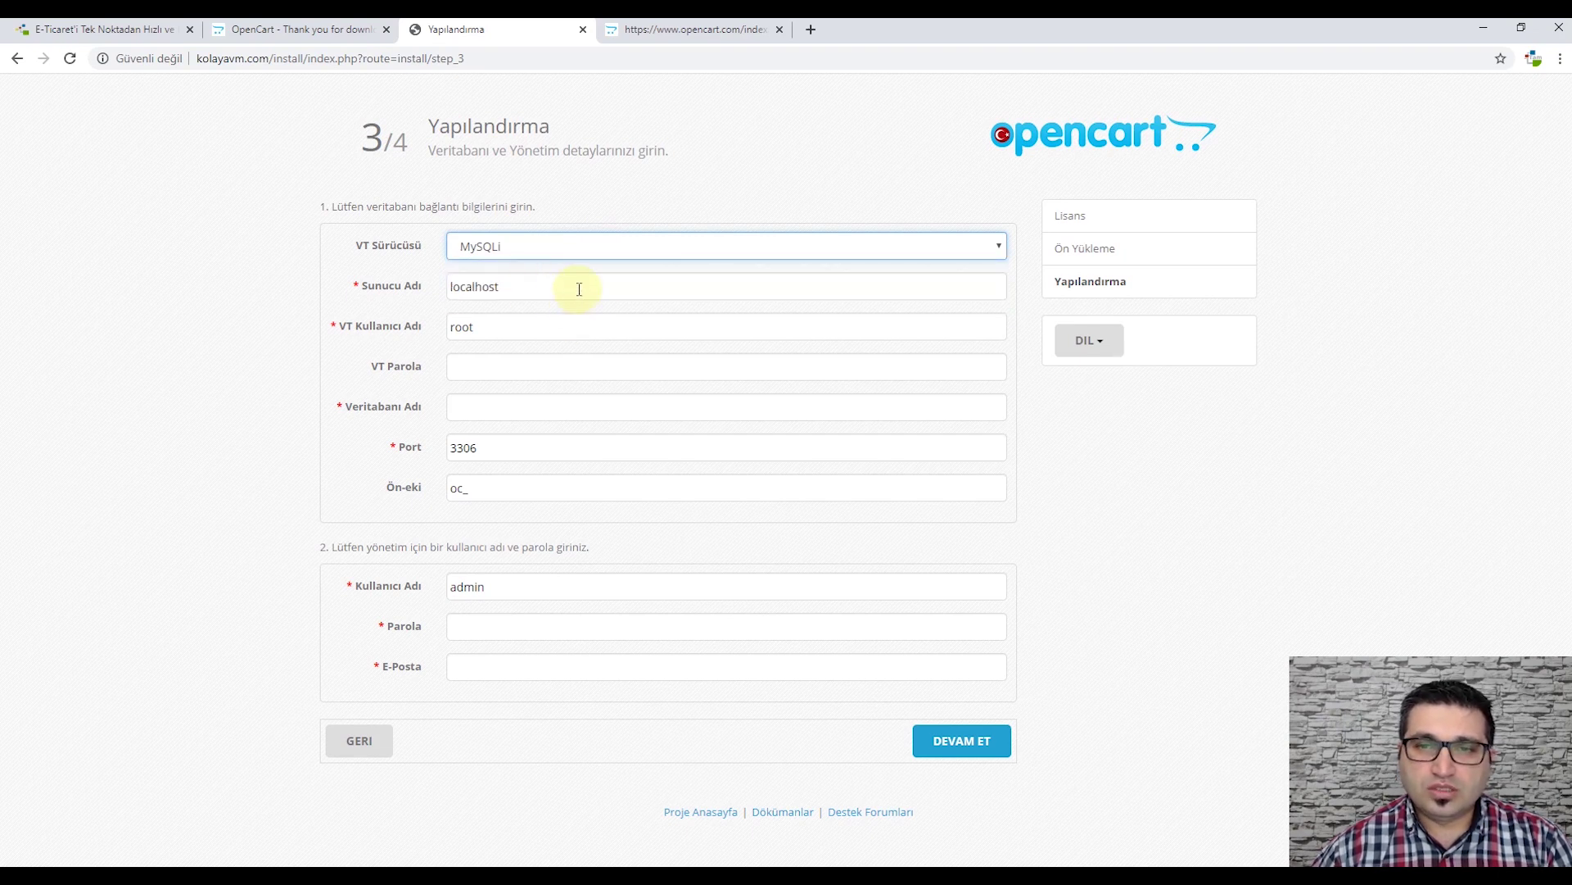
double_click(600, 331)
key("BackSpace")
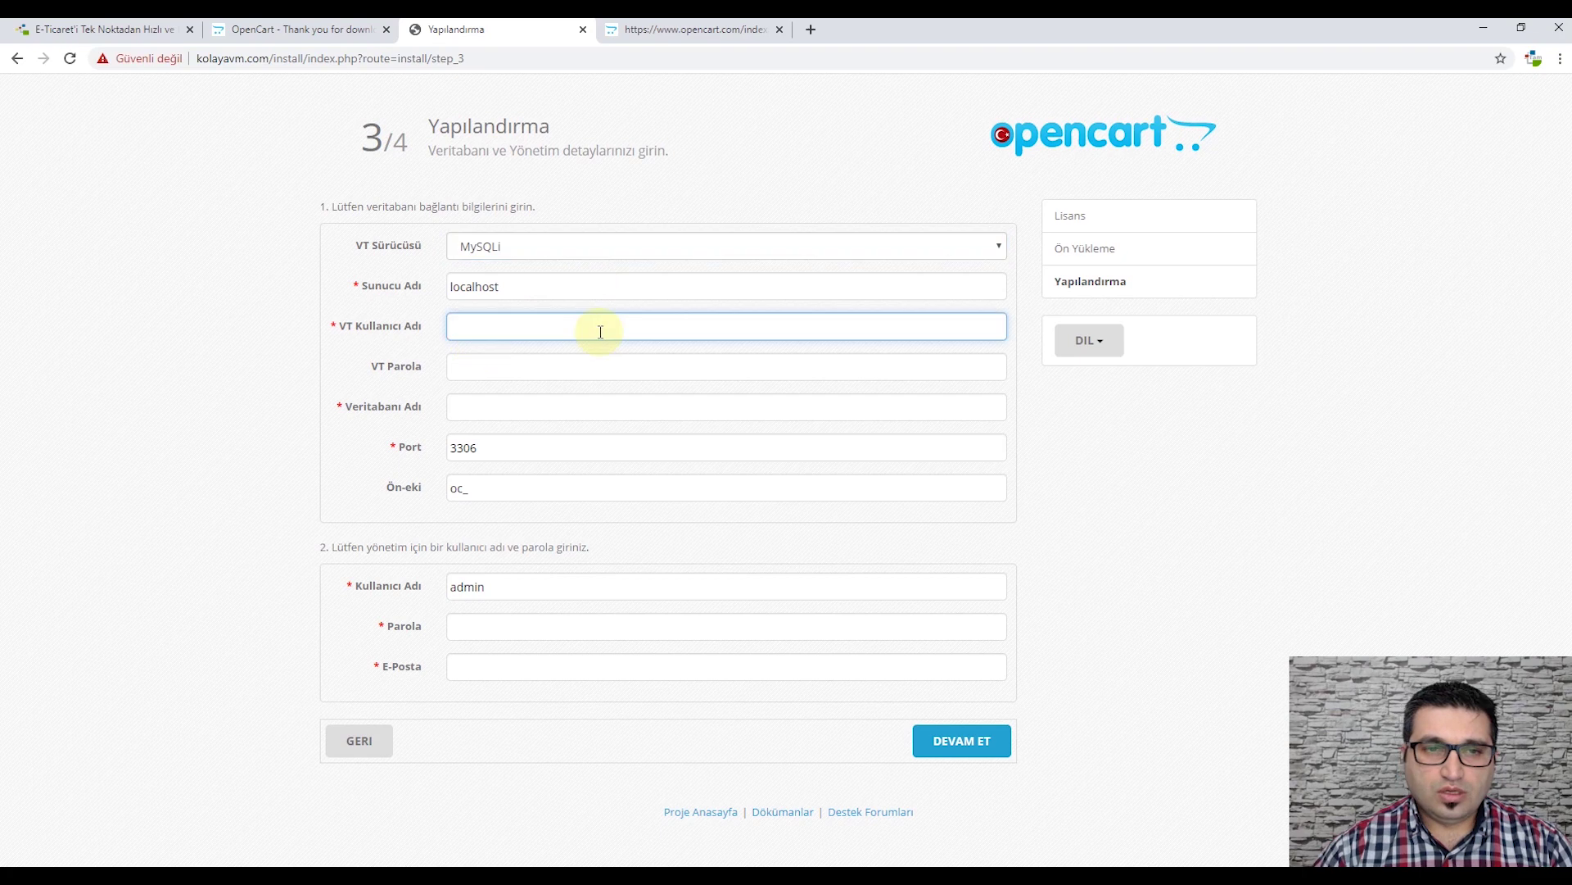
type("Kola")
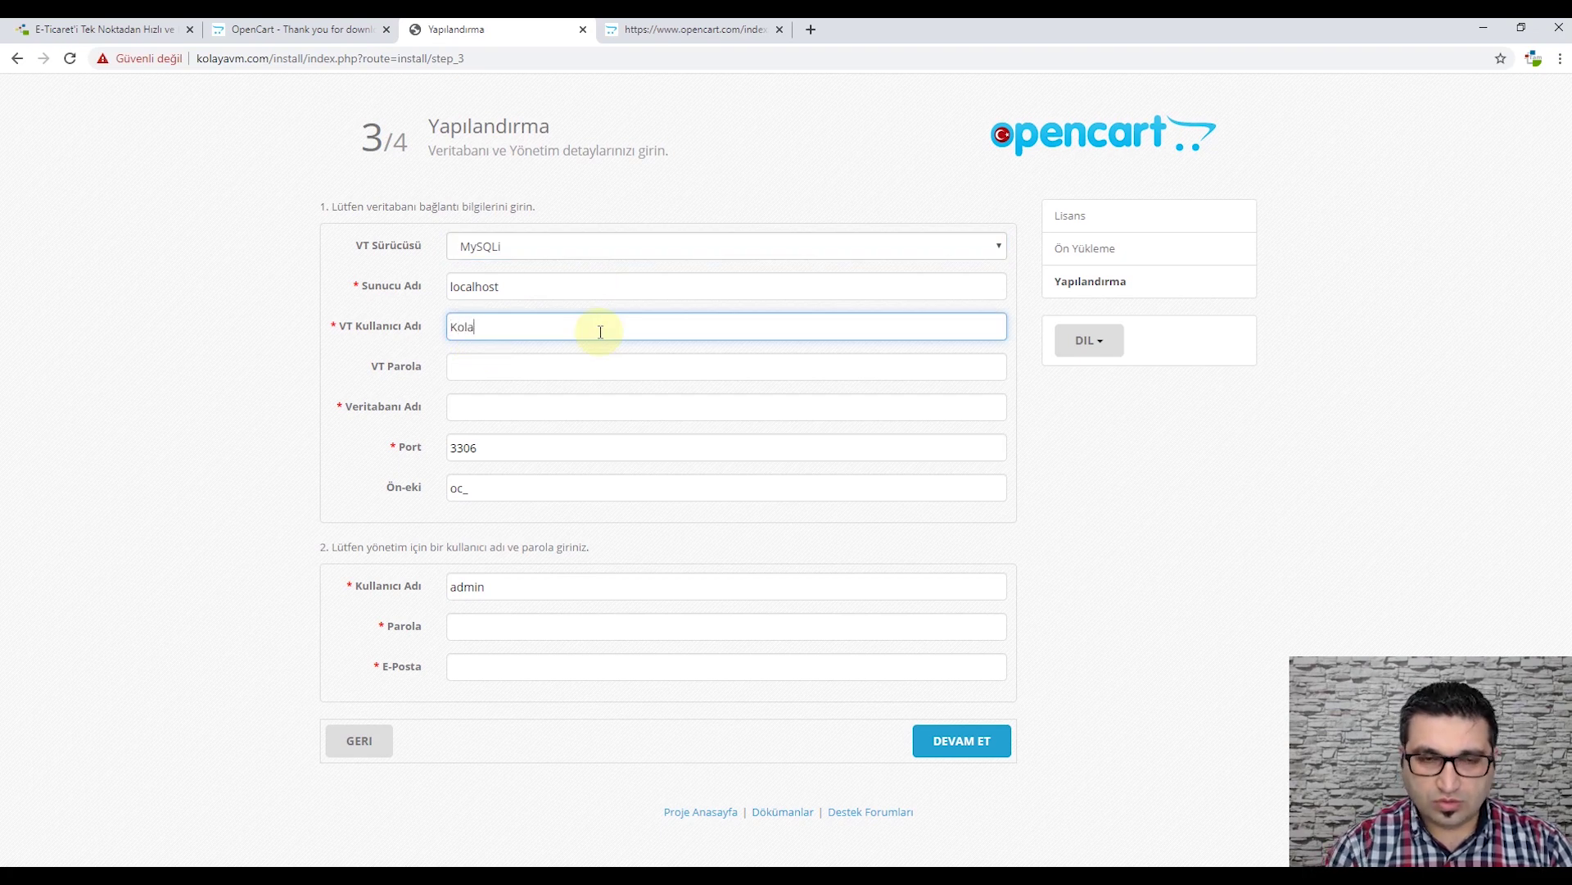
type("yAvm")
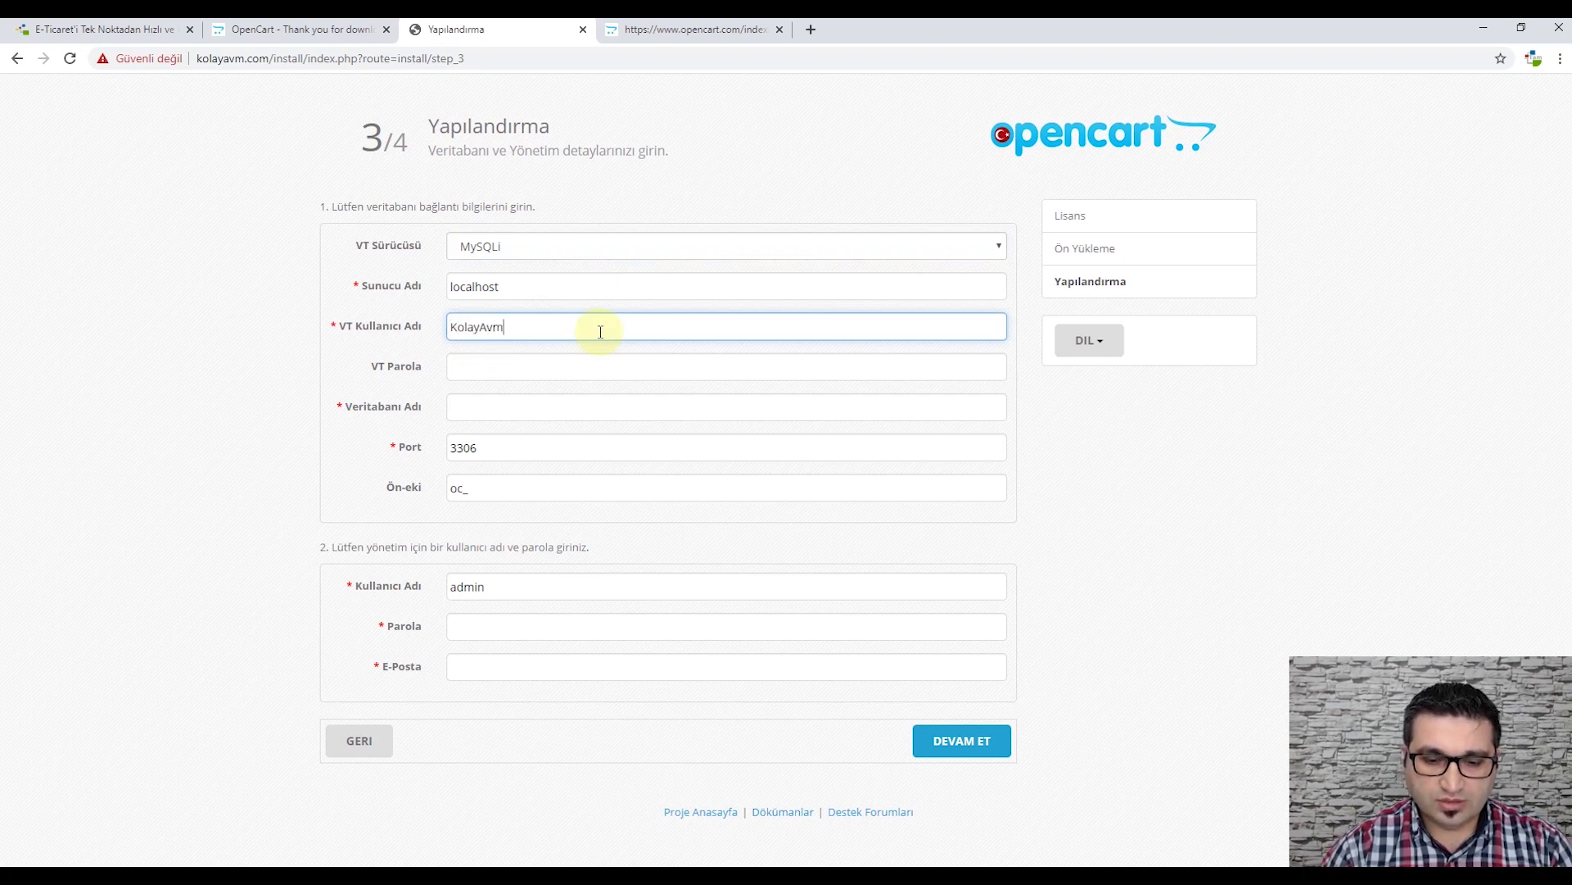
type("User")
Step: Enter the database password and set the database name to KolayAvmDB
left_click(562, 375)
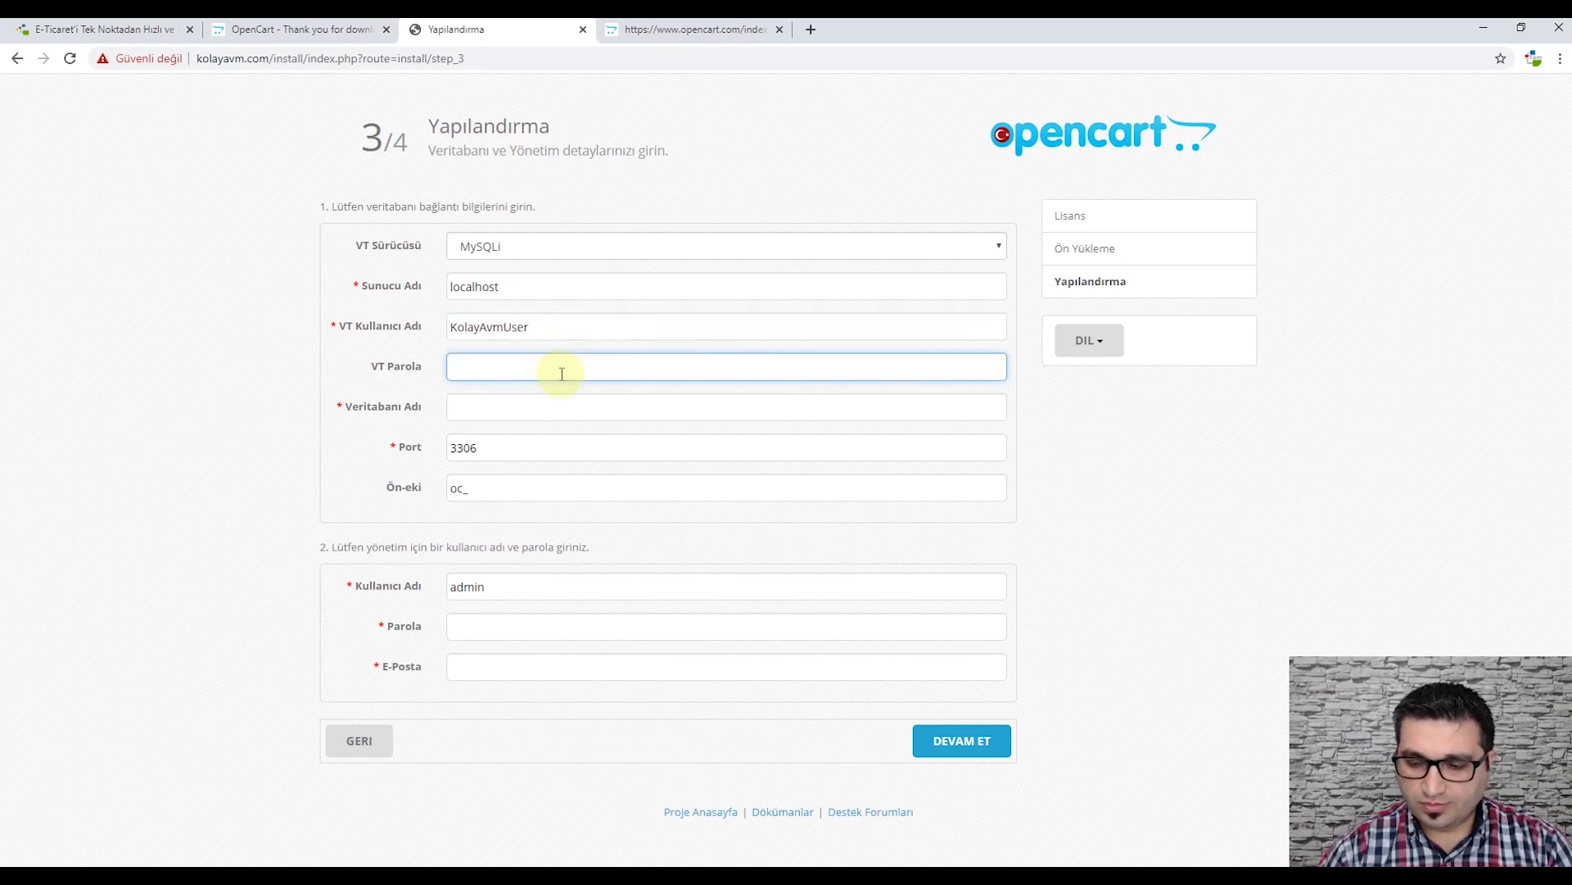
type("********")
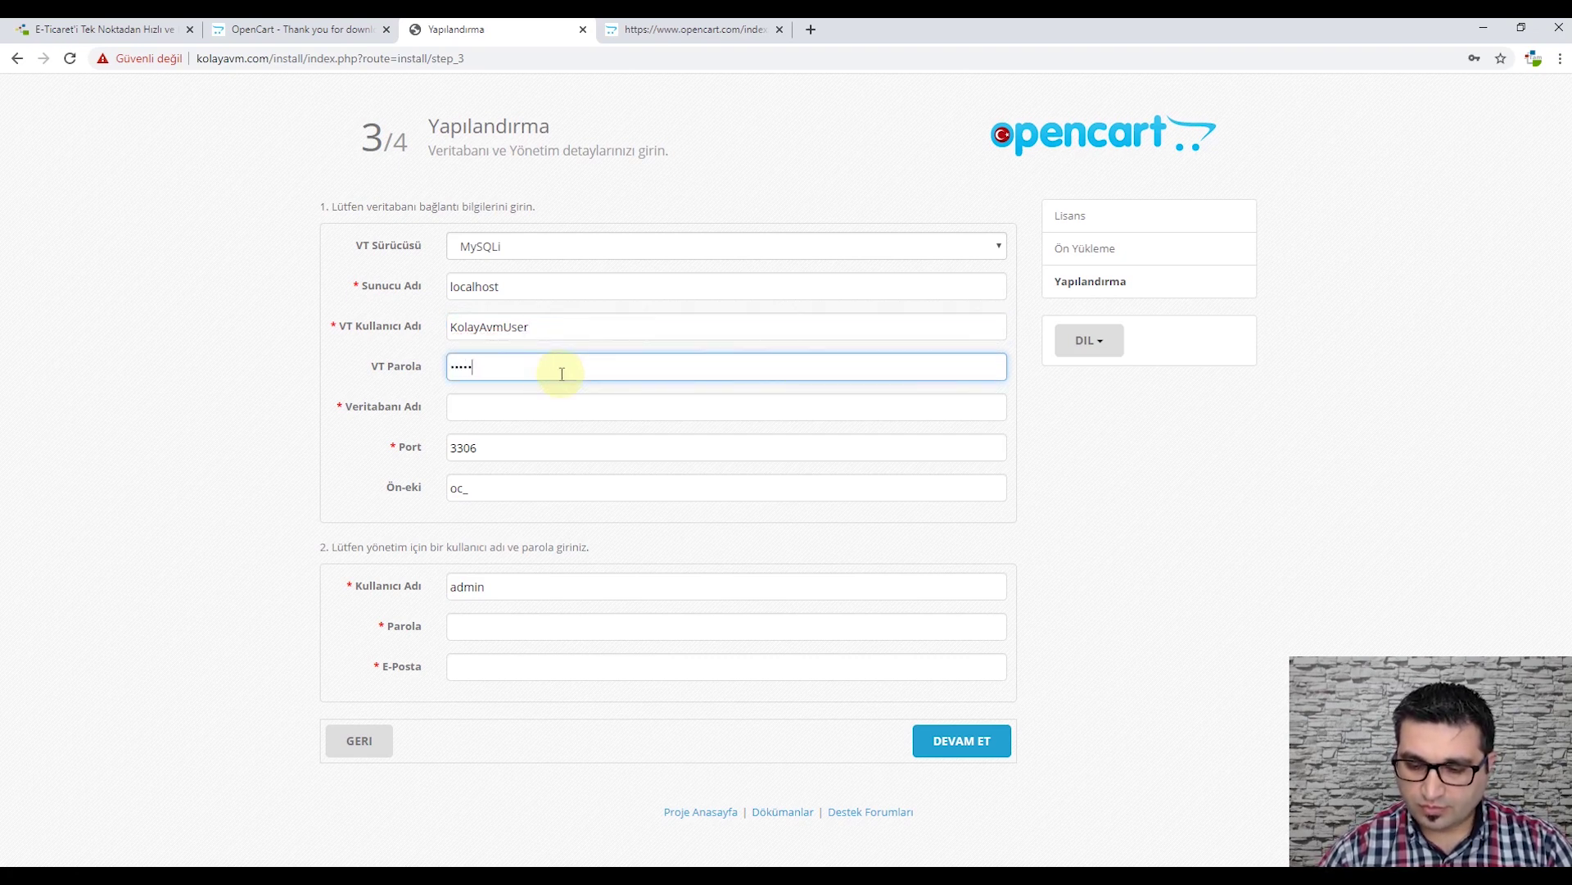
key("Tab")
type("K")
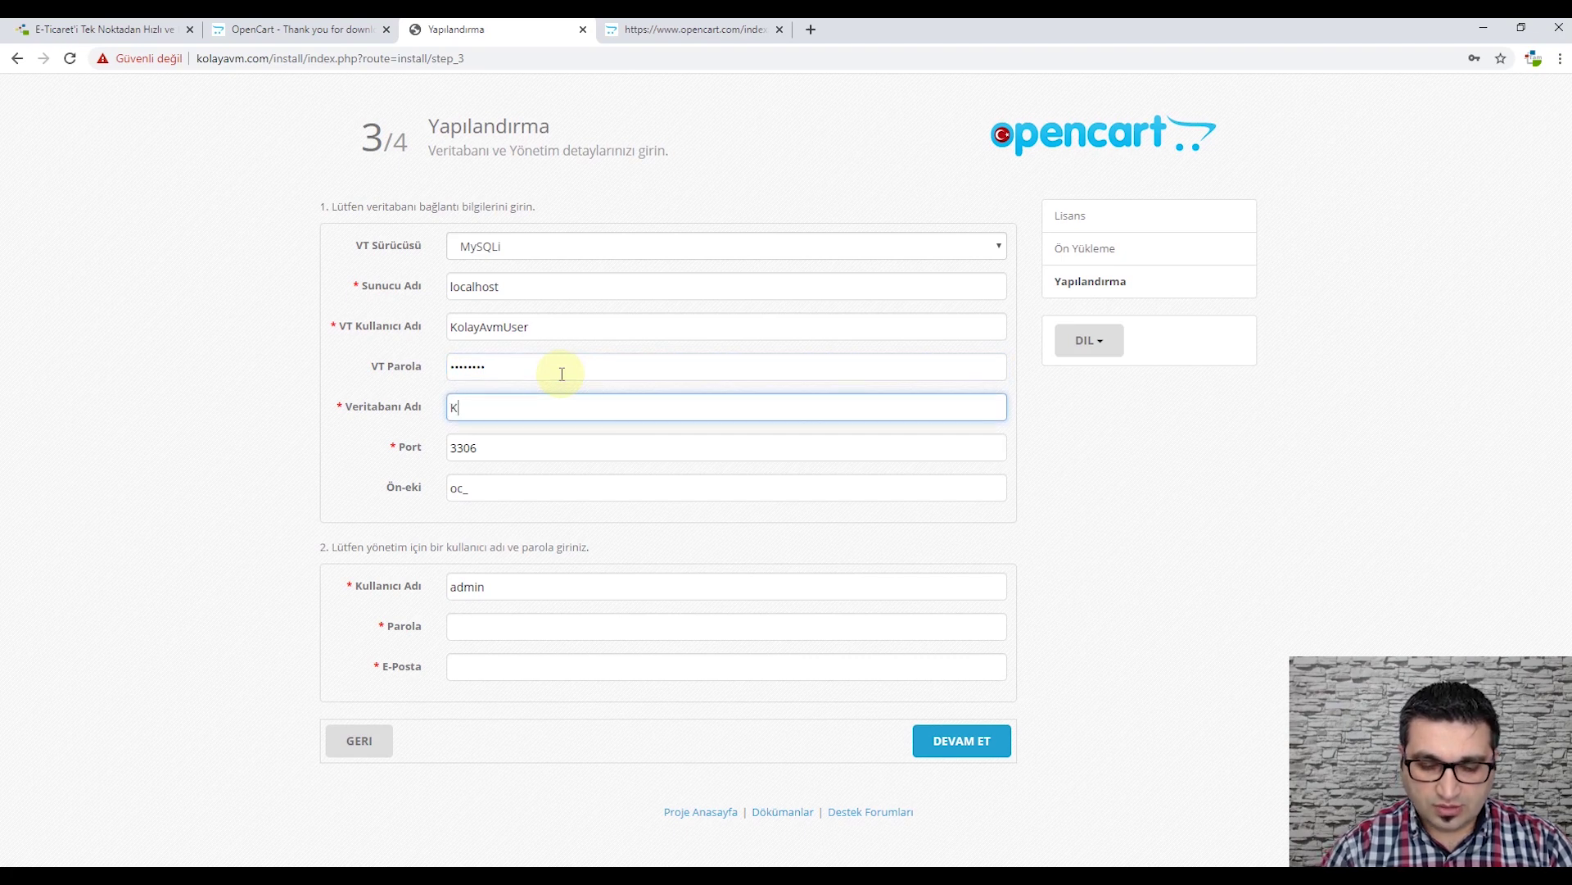
type("olayAvmDB")
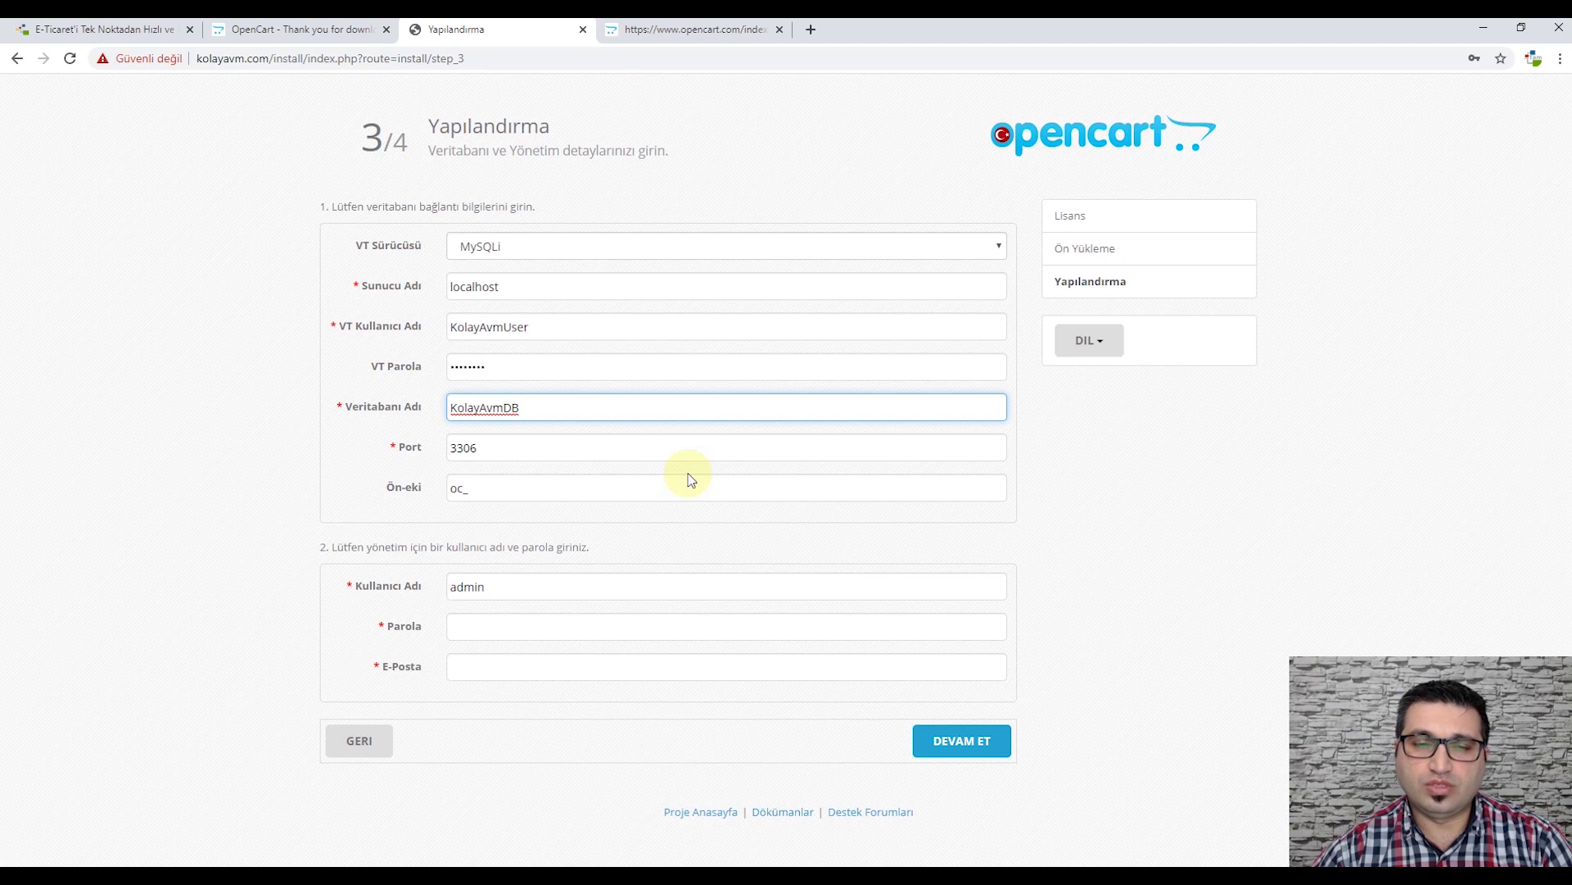
left_click(363, 485)
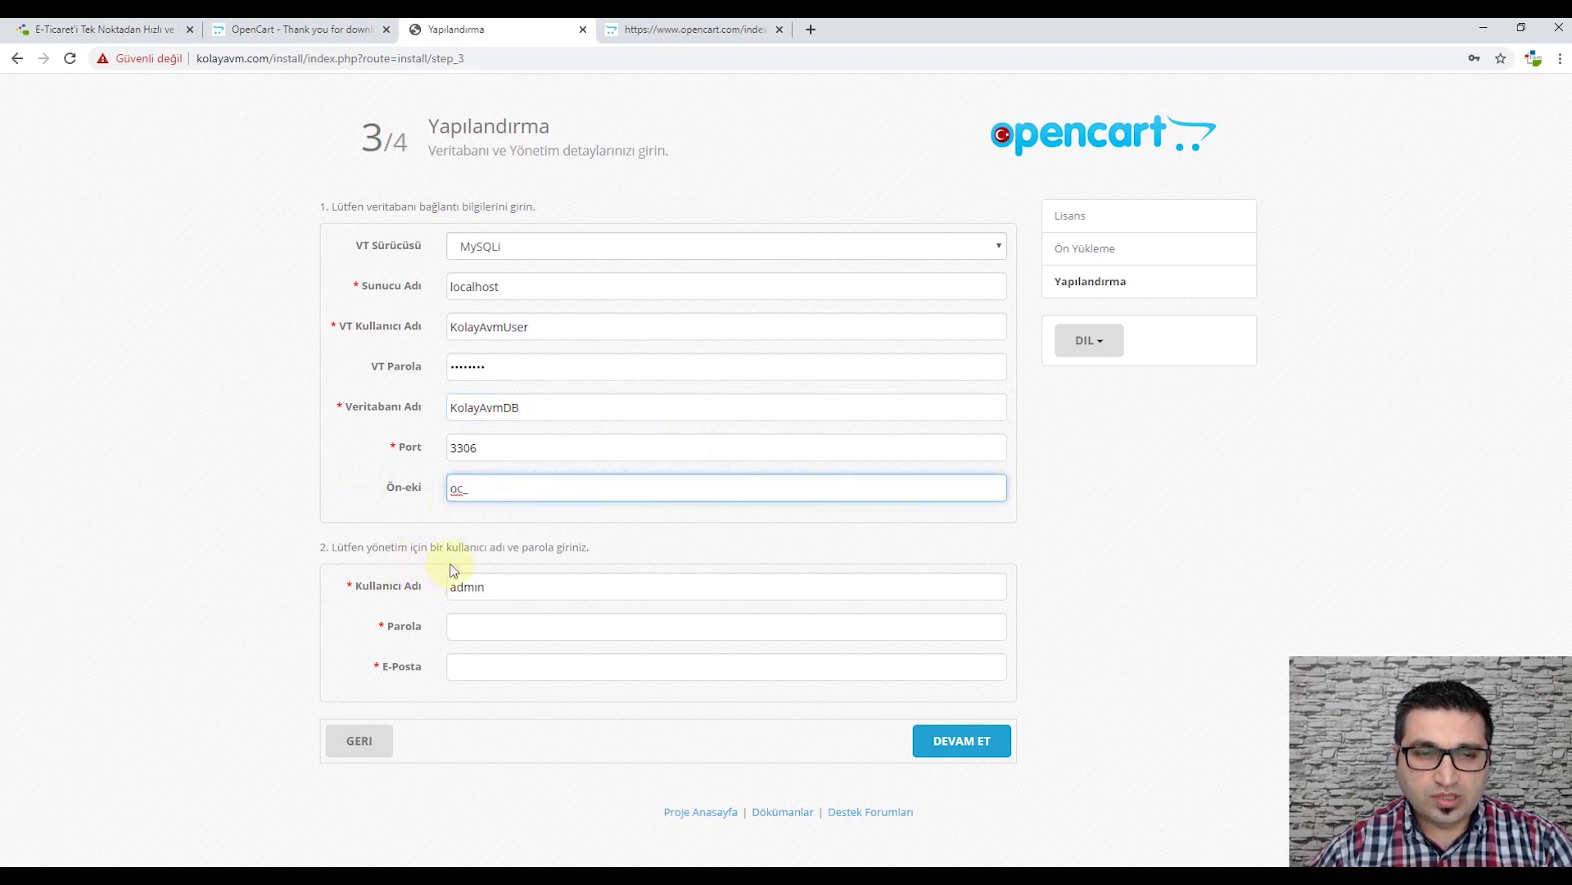
left_click(593, 365)
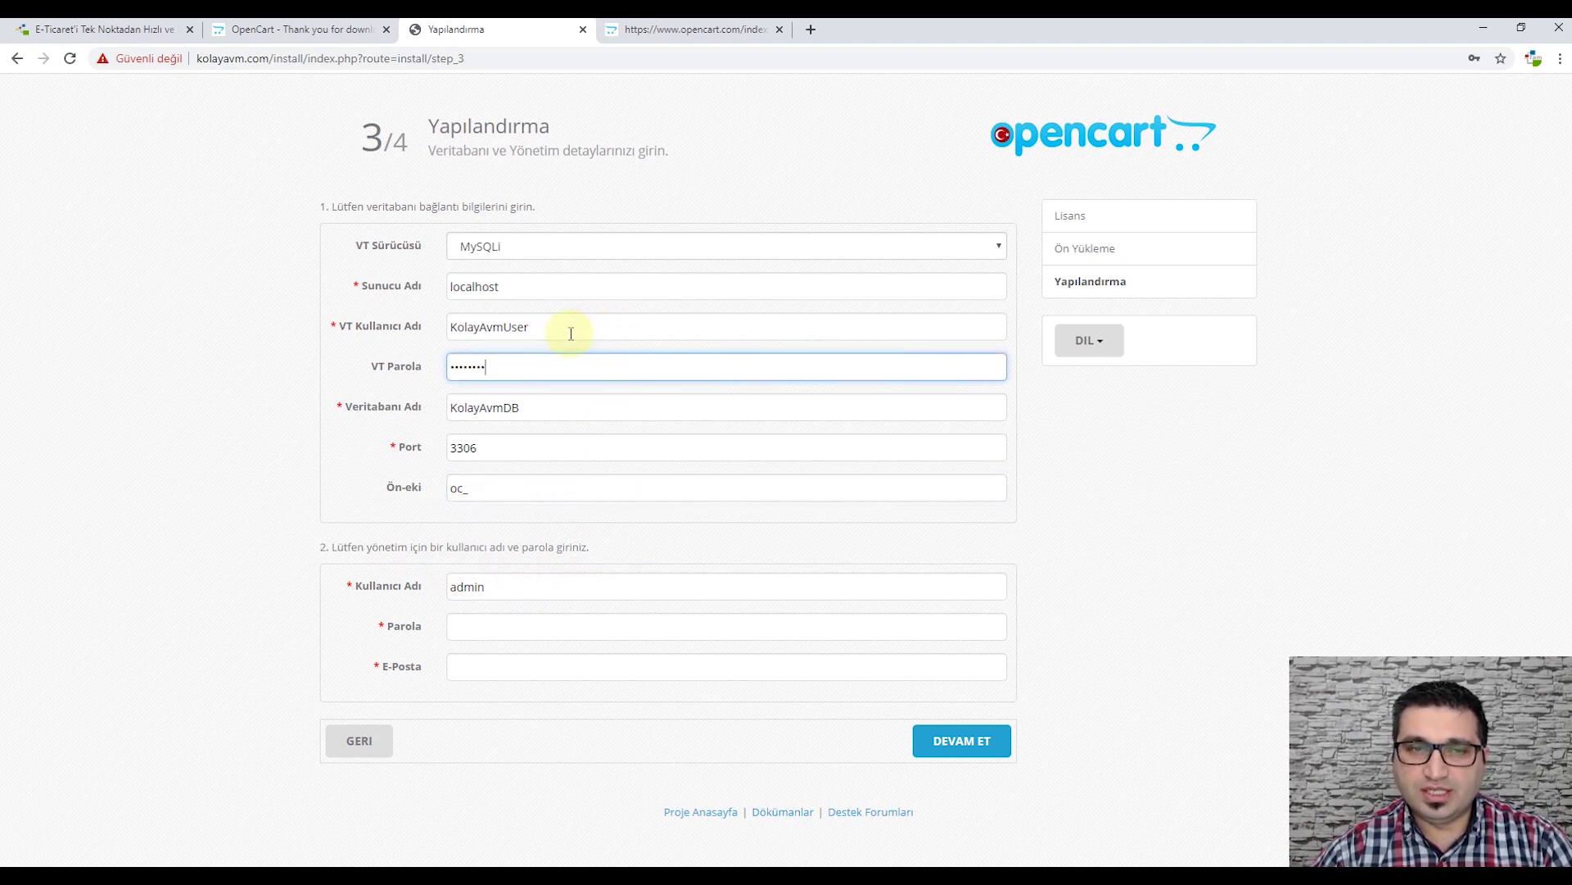
left_click(389, 330)
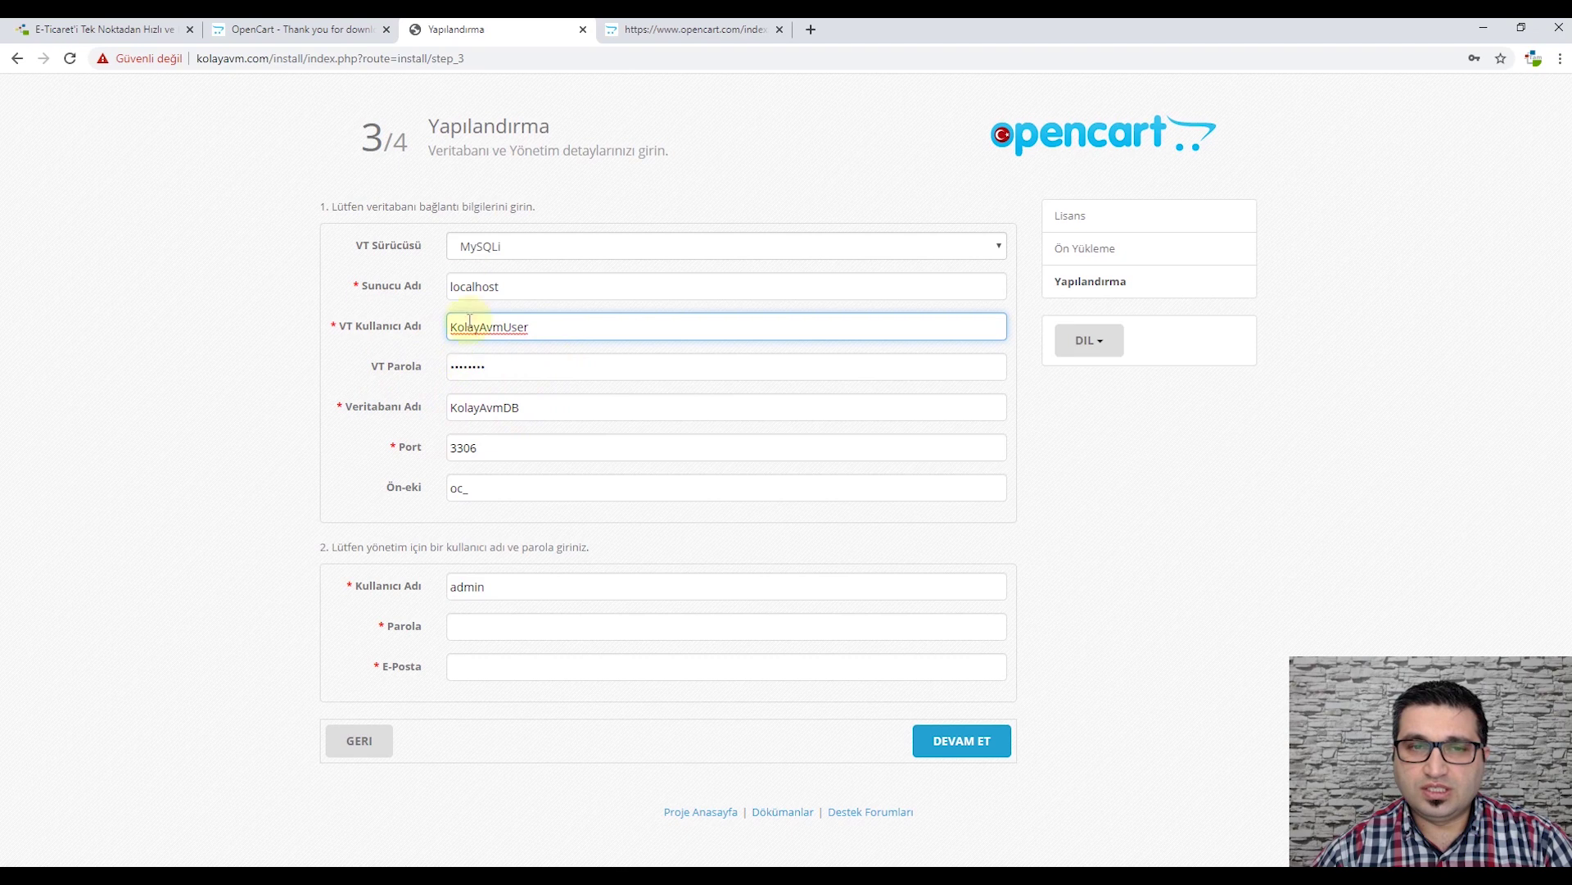
left_click(252, 261)
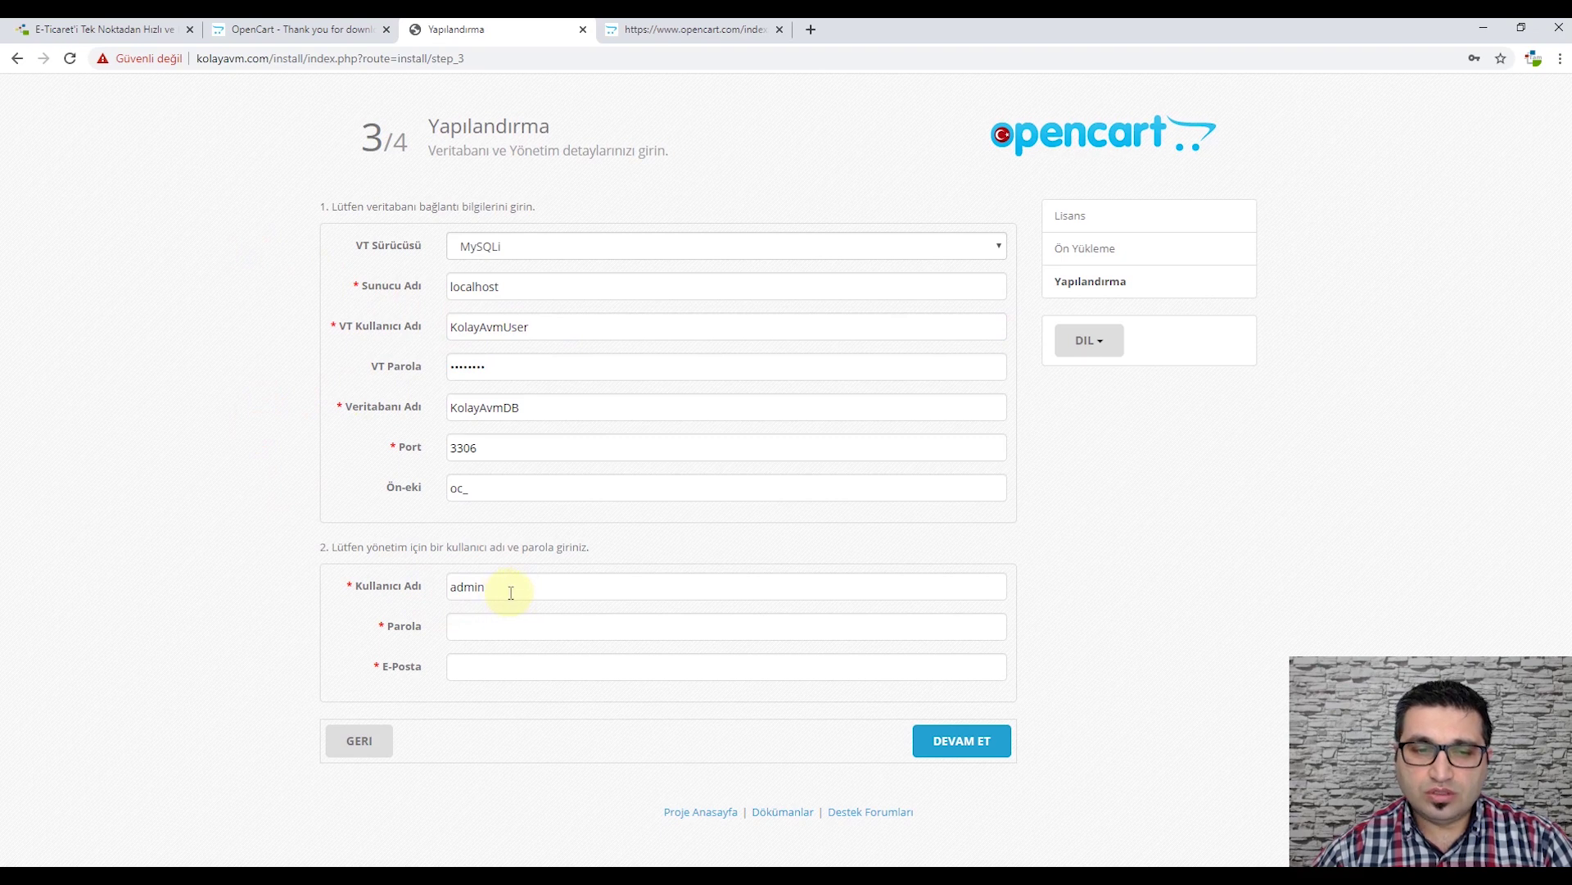
Step: Enter the administrator's username, password and e-mail address, and submit the configuration to run the installation
left_click(487, 629)
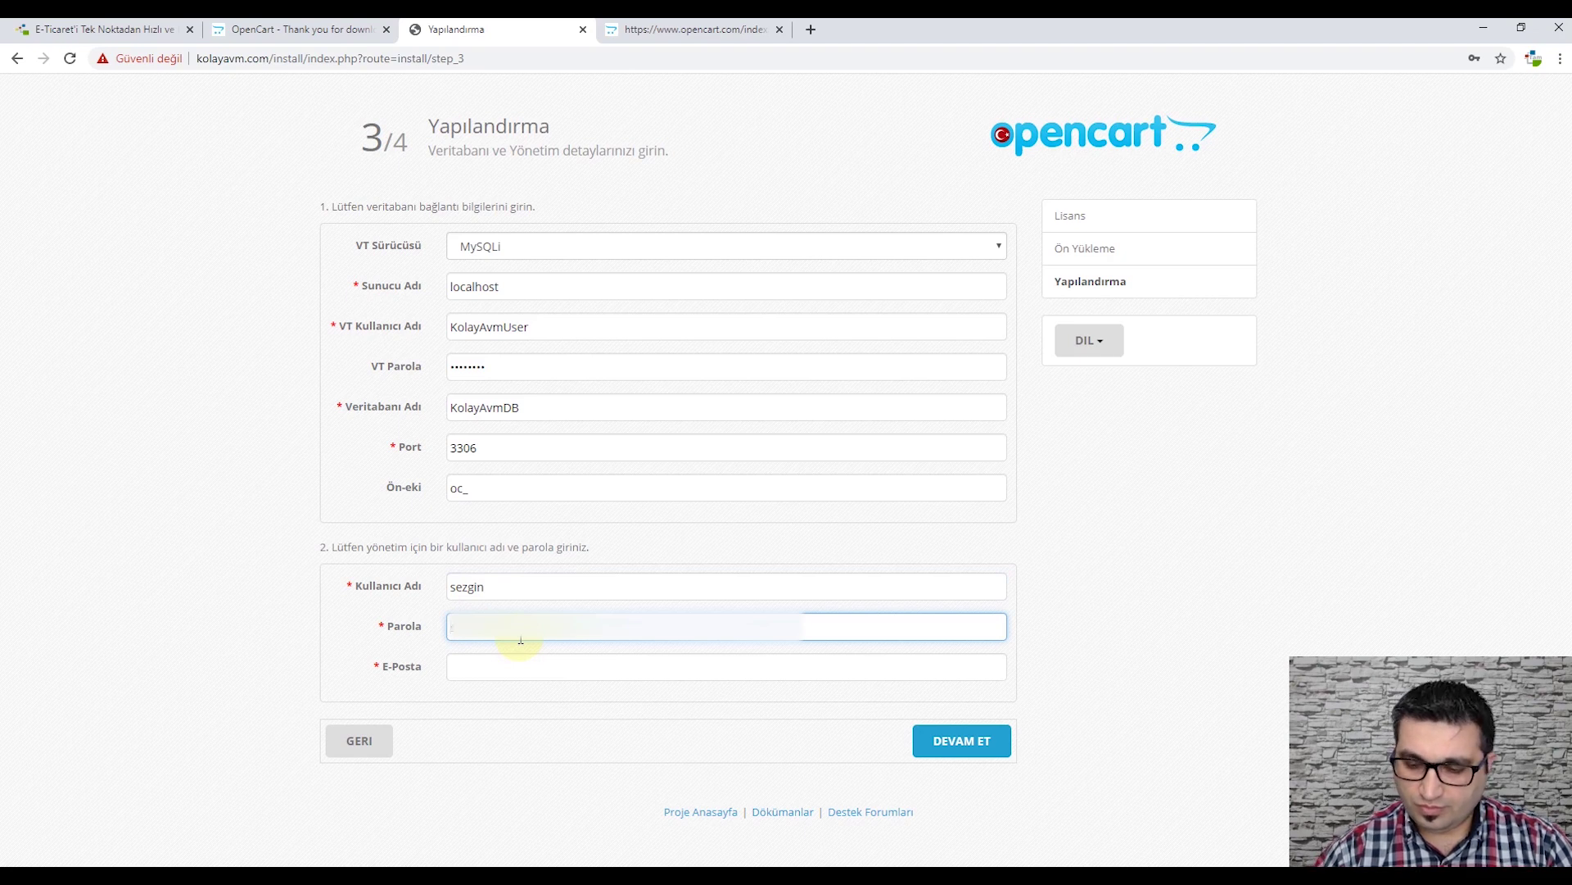
key("Tab")
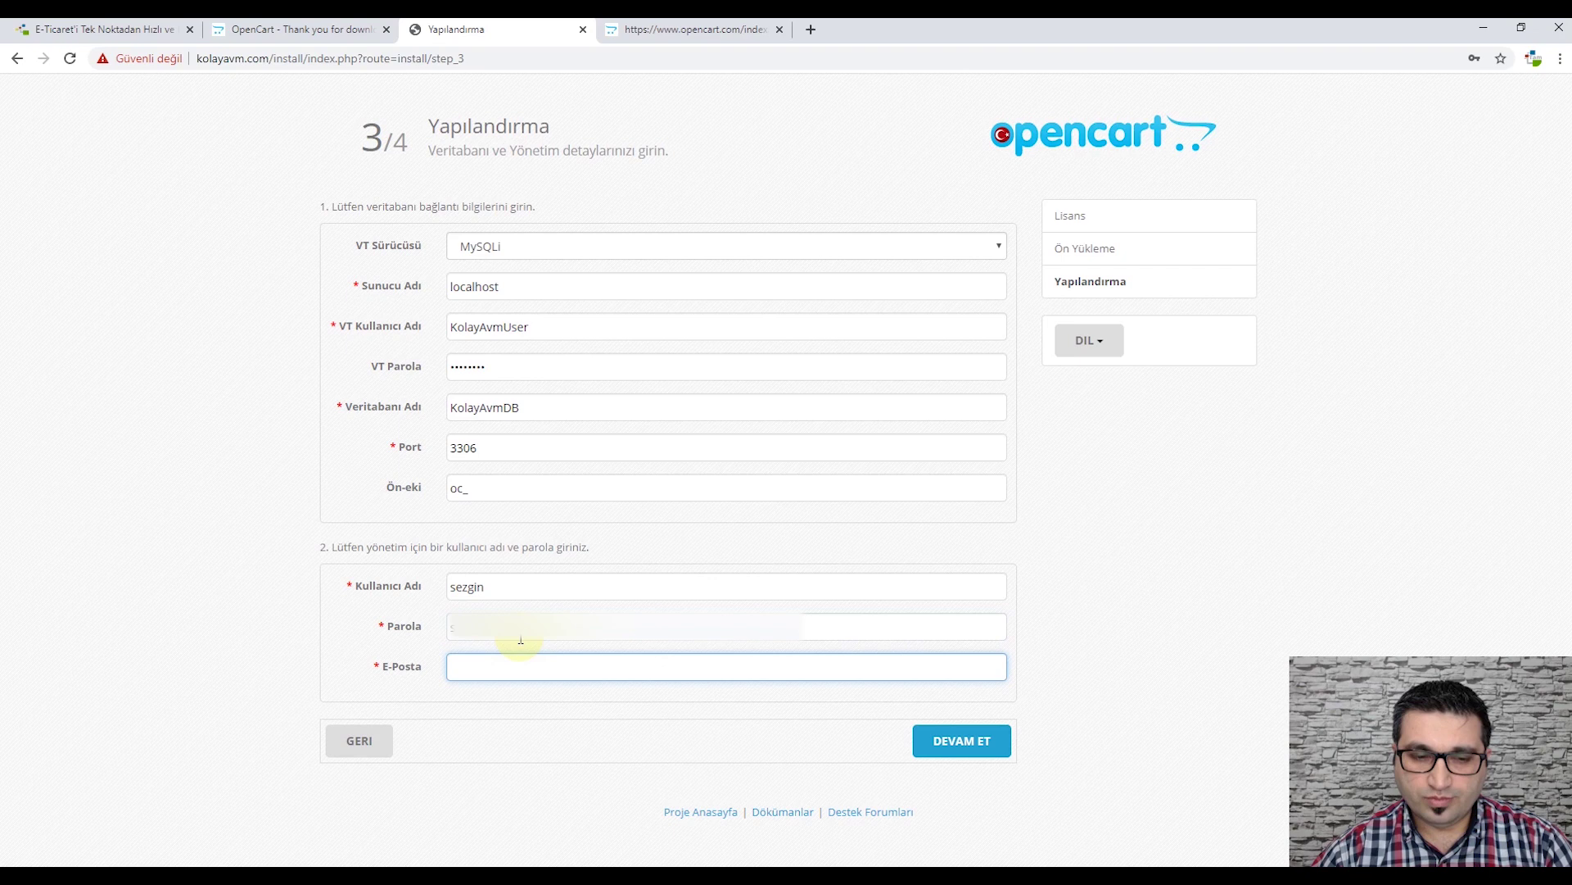
key("ctrl+v")
left_click(270, 563)
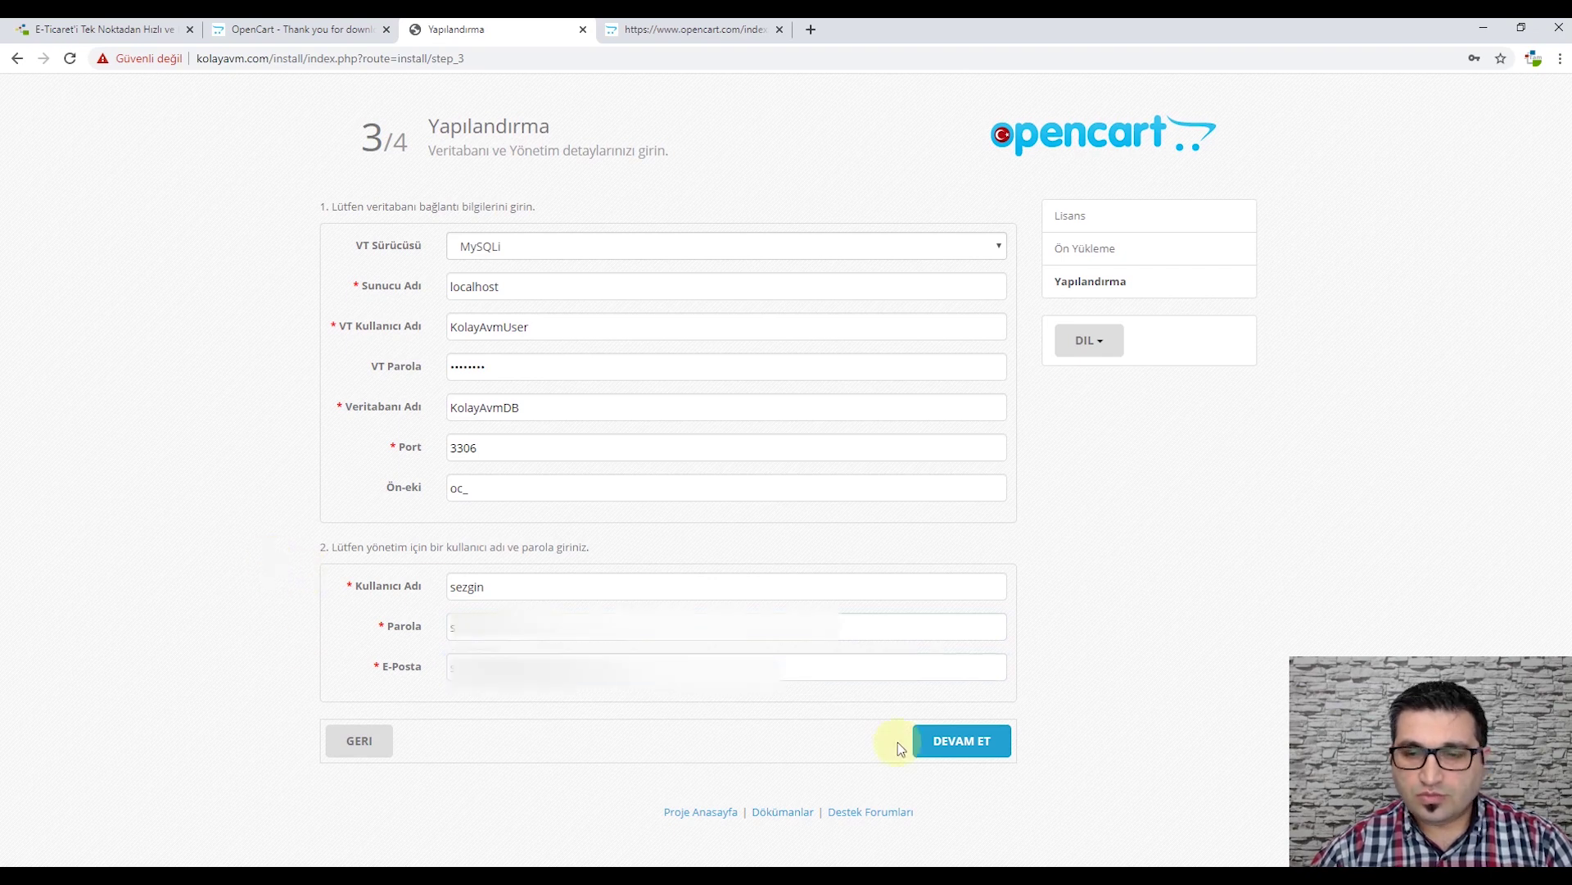
left_click(976, 751)
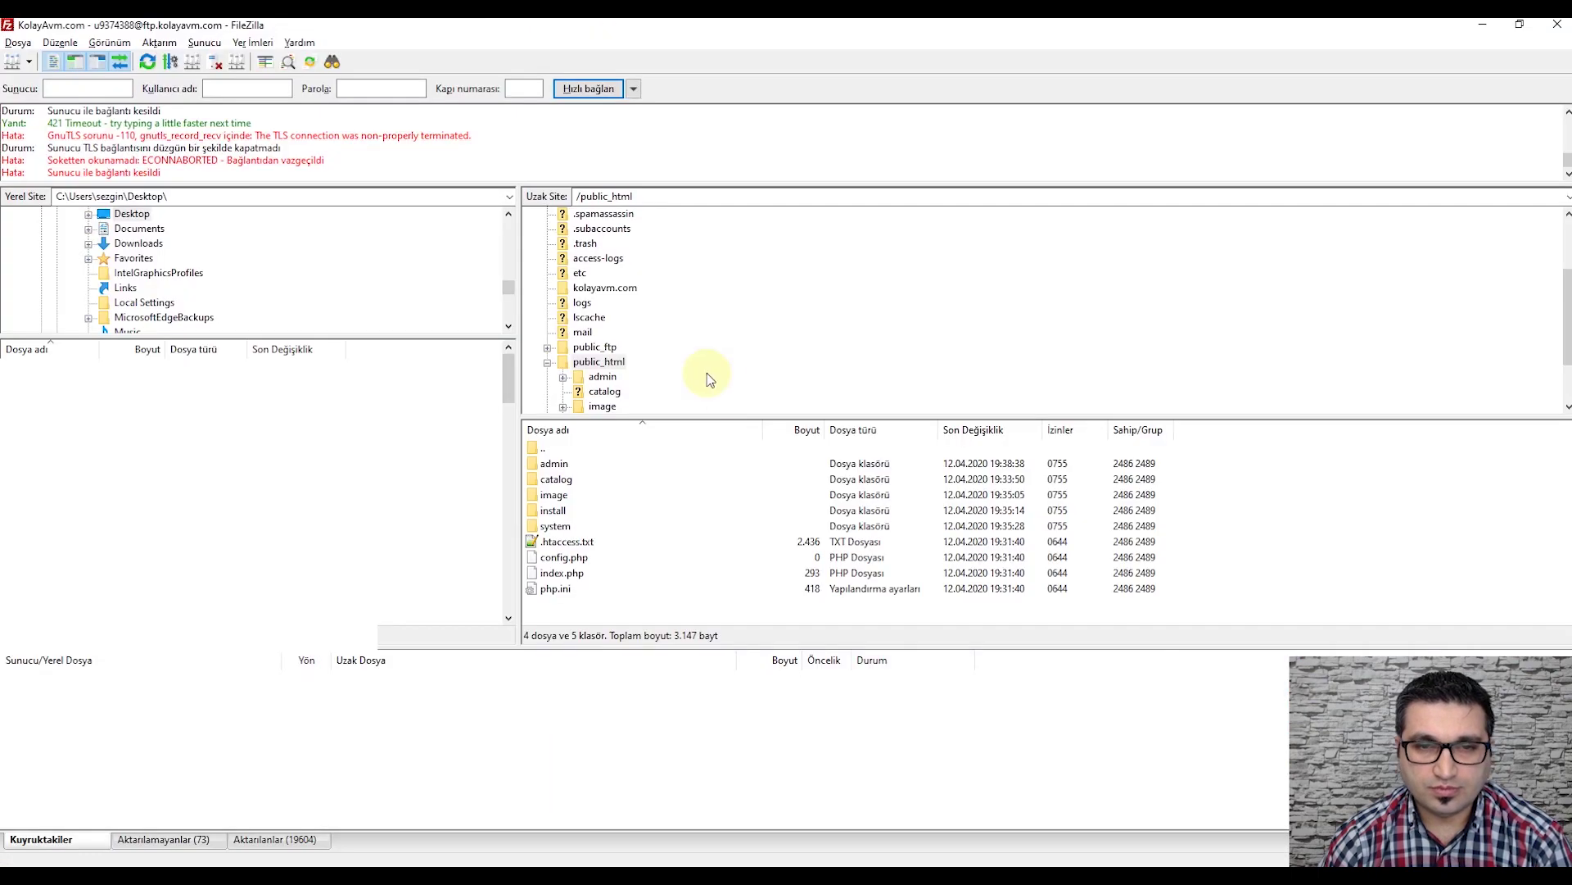
Step: Delete the install folder from the remote public_html directory in FileZilla
left_click(578, 513)
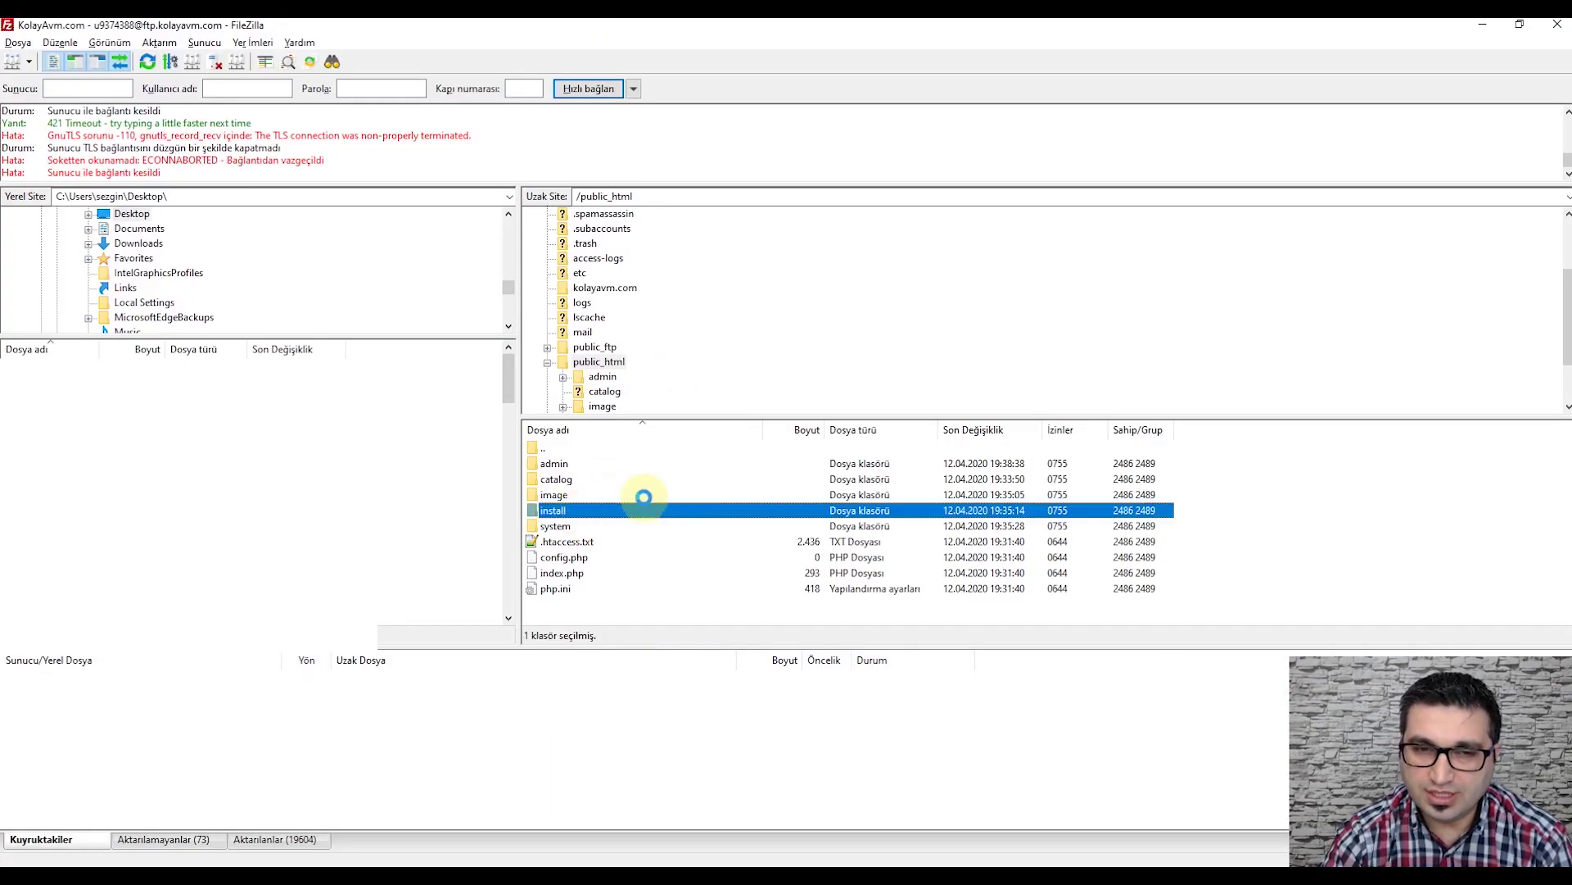
key("Delete")
key("Return")
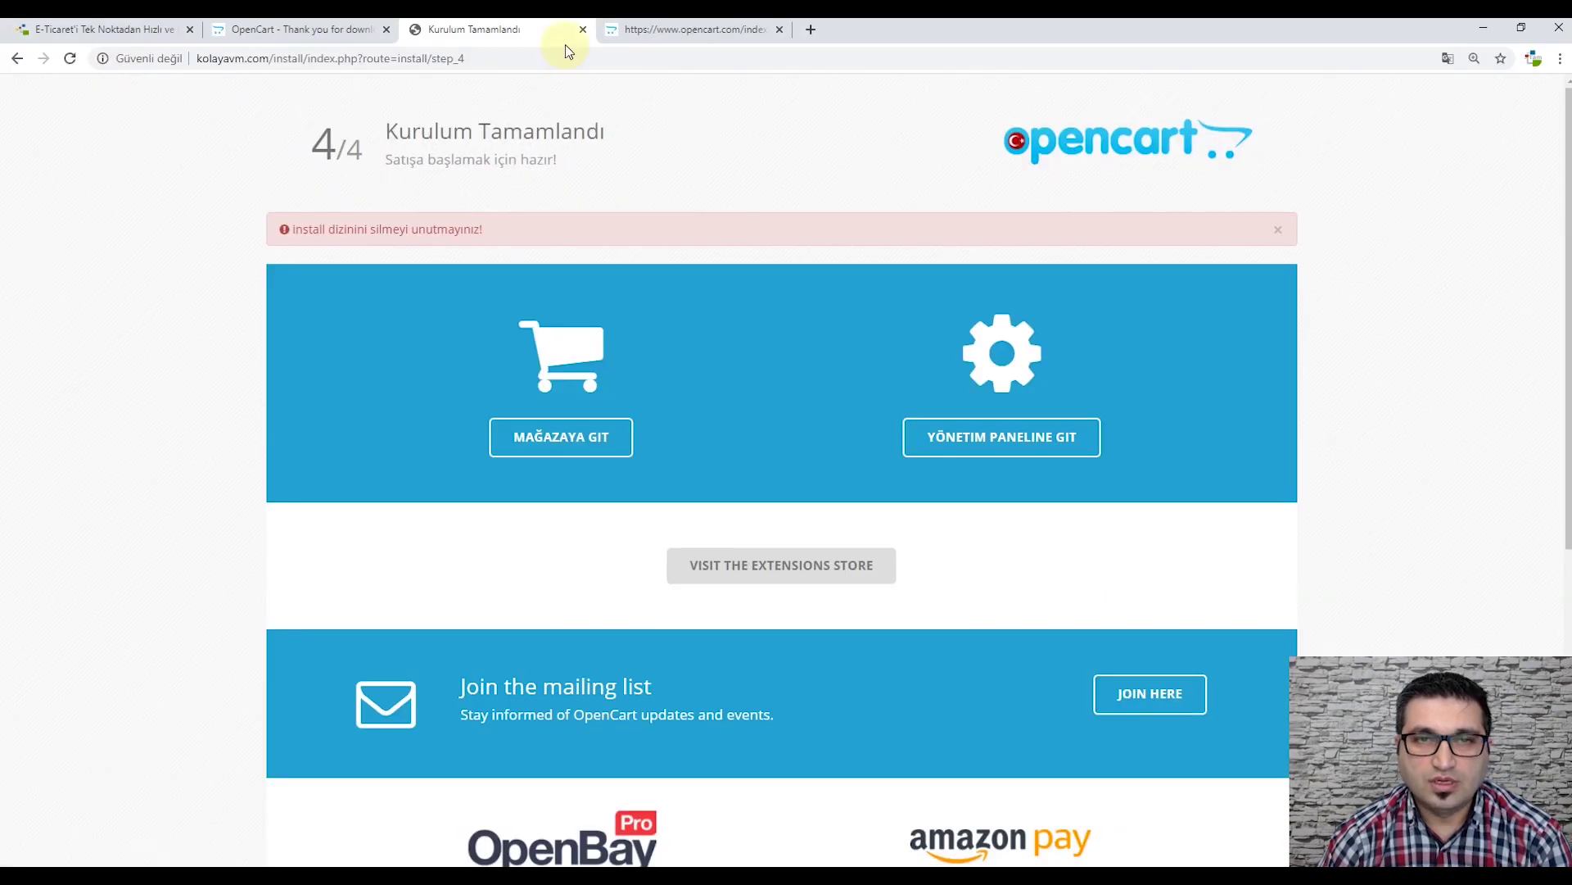
Step: Open the kolayavm.com storefront in the browser and view the Canon EOS 5D product from the Featured section
left_click(569, 53)
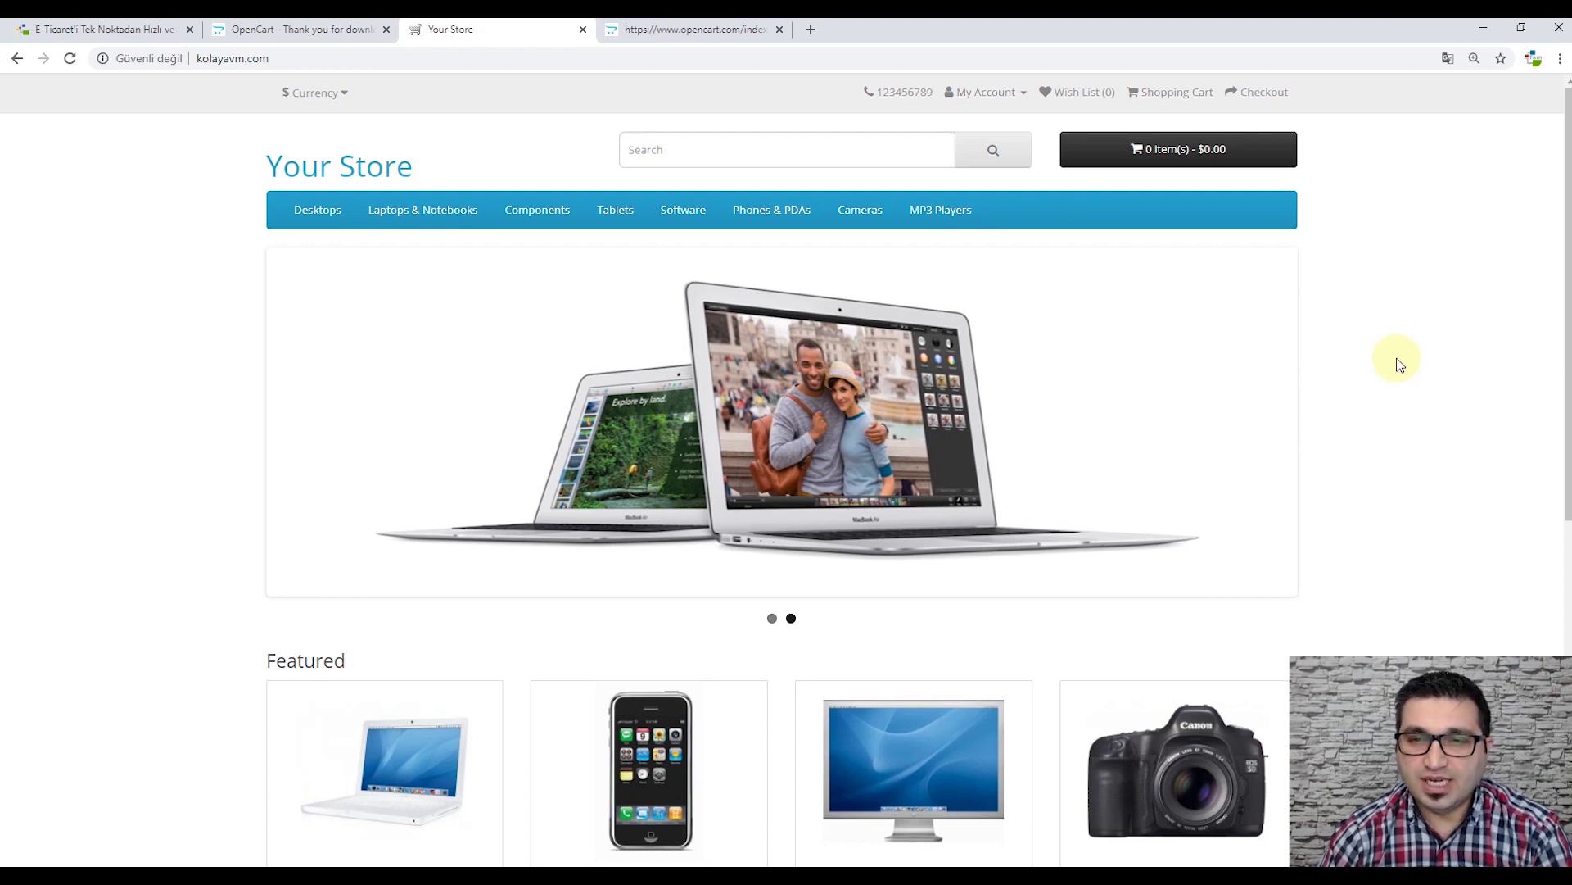
scroll(1397, 355, "down", 4)
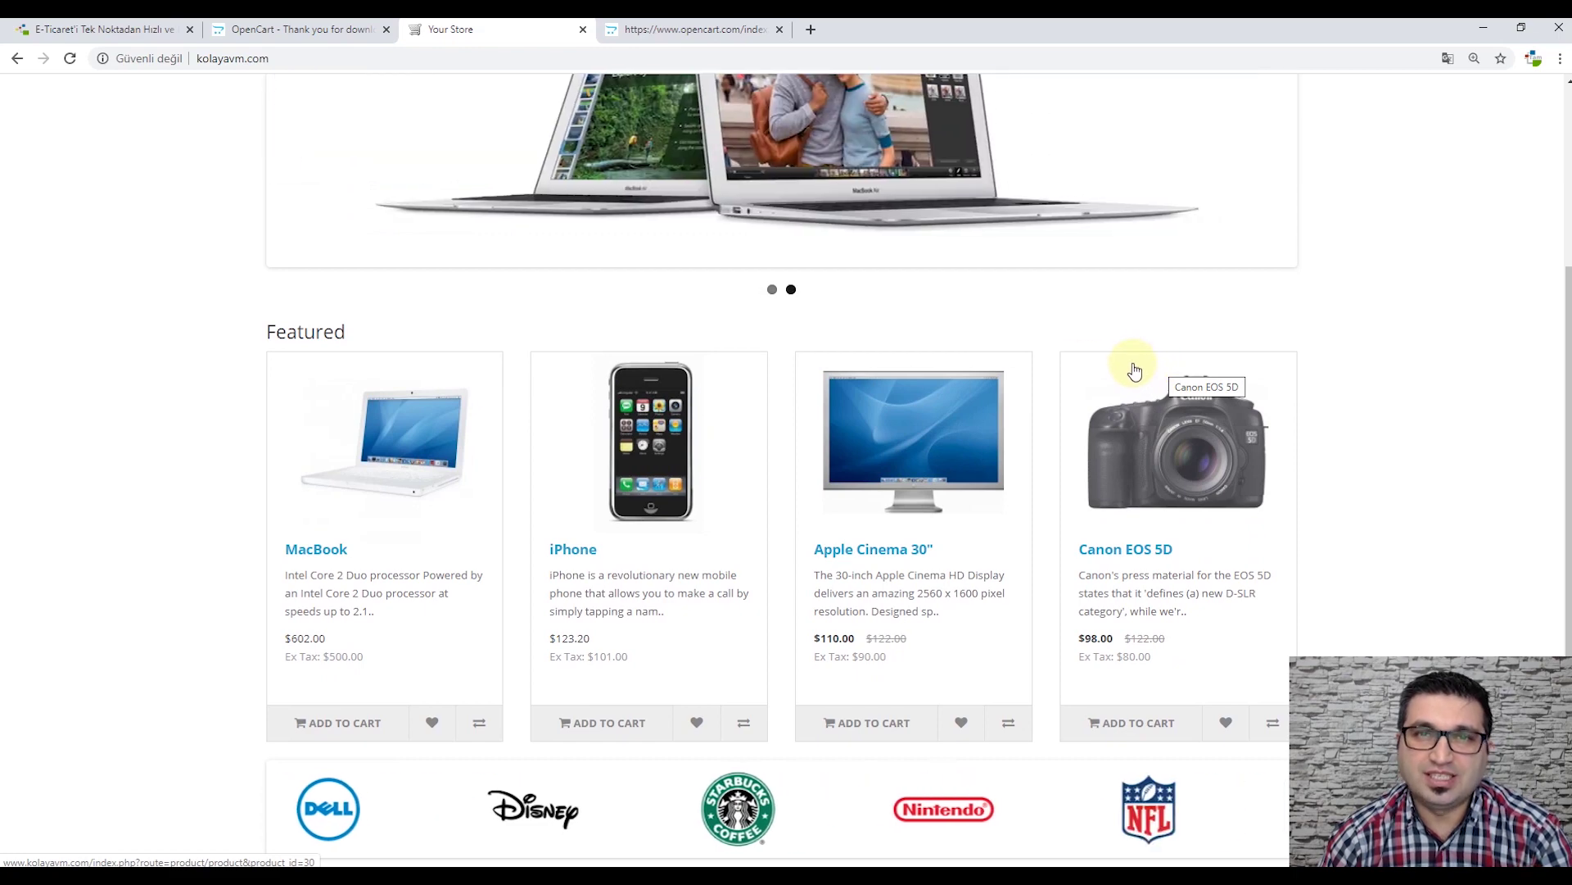
scroll(901, 344, "down", 4)
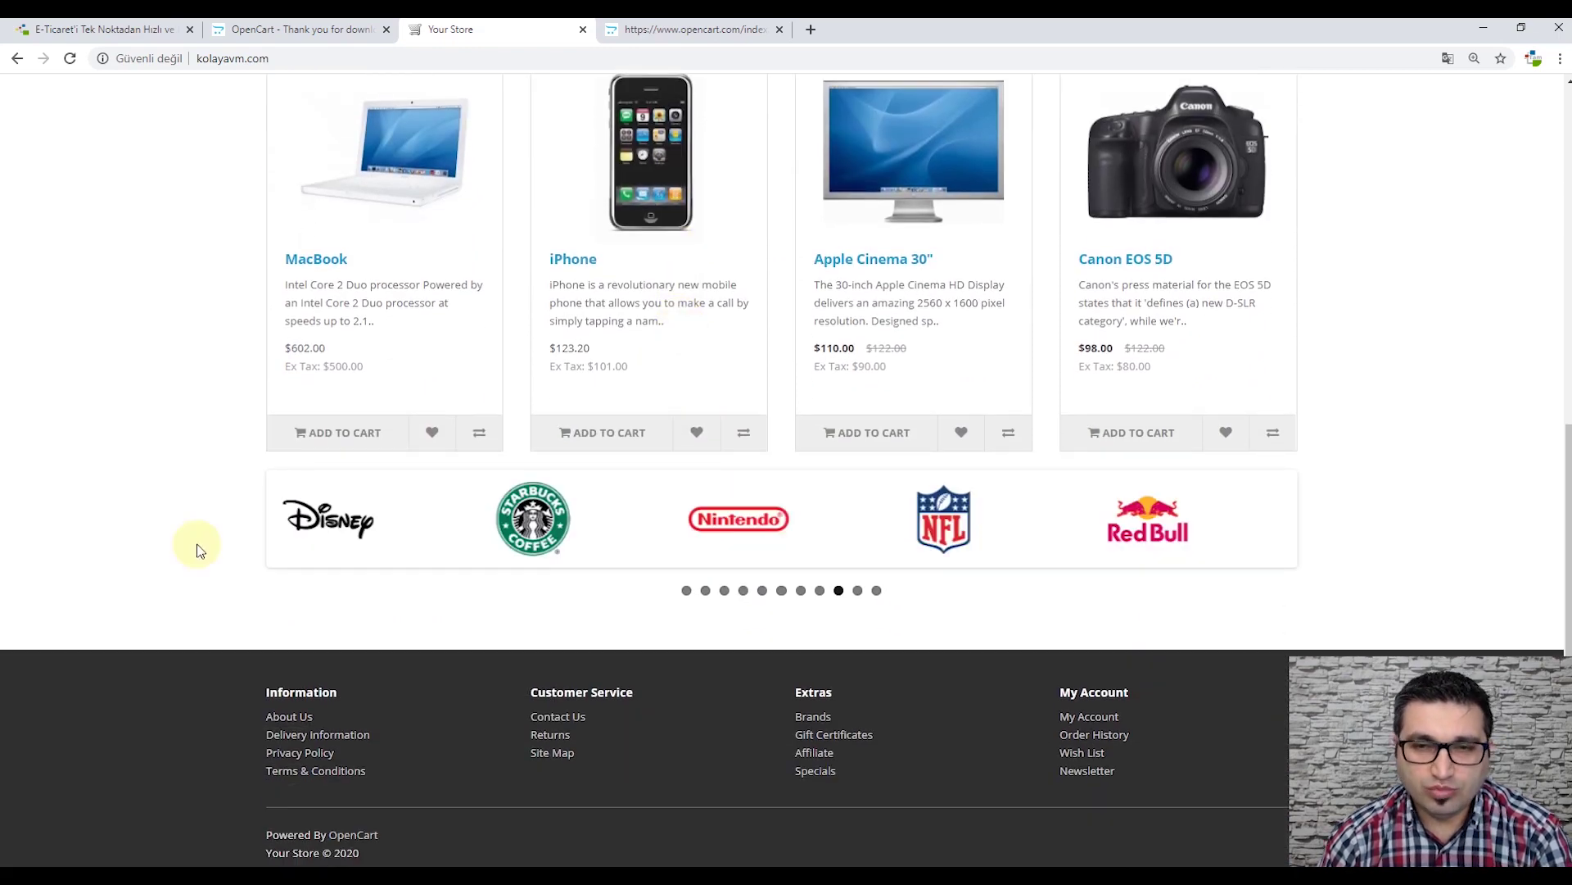
scroll(160, 492, "up", 7)
scroll(160, 490, "up", 1)
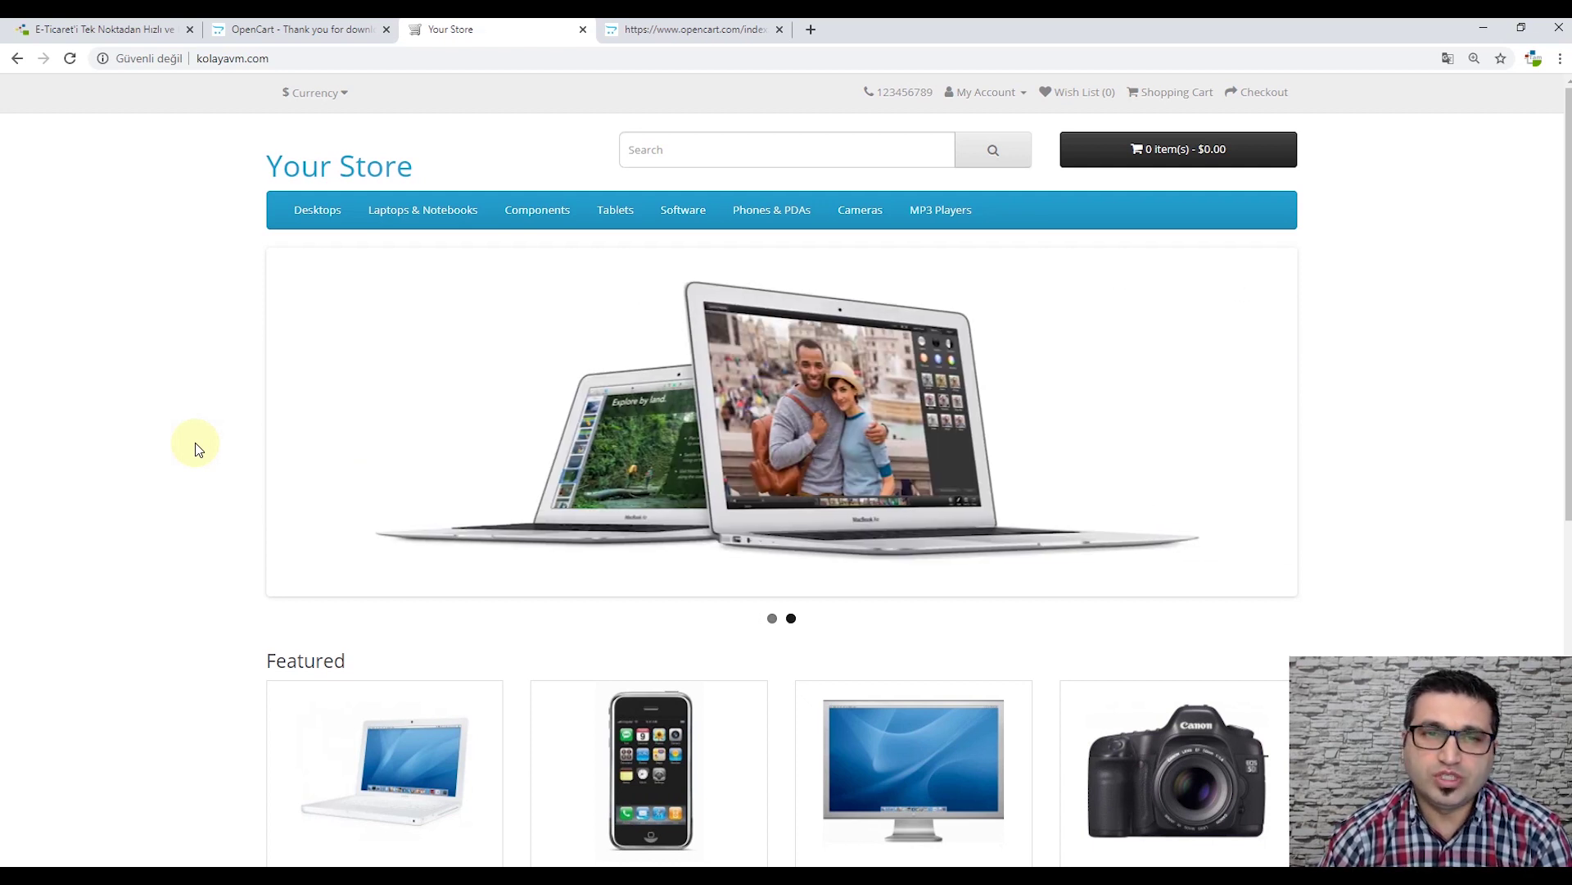
scroll(573, 561, "down", 4)
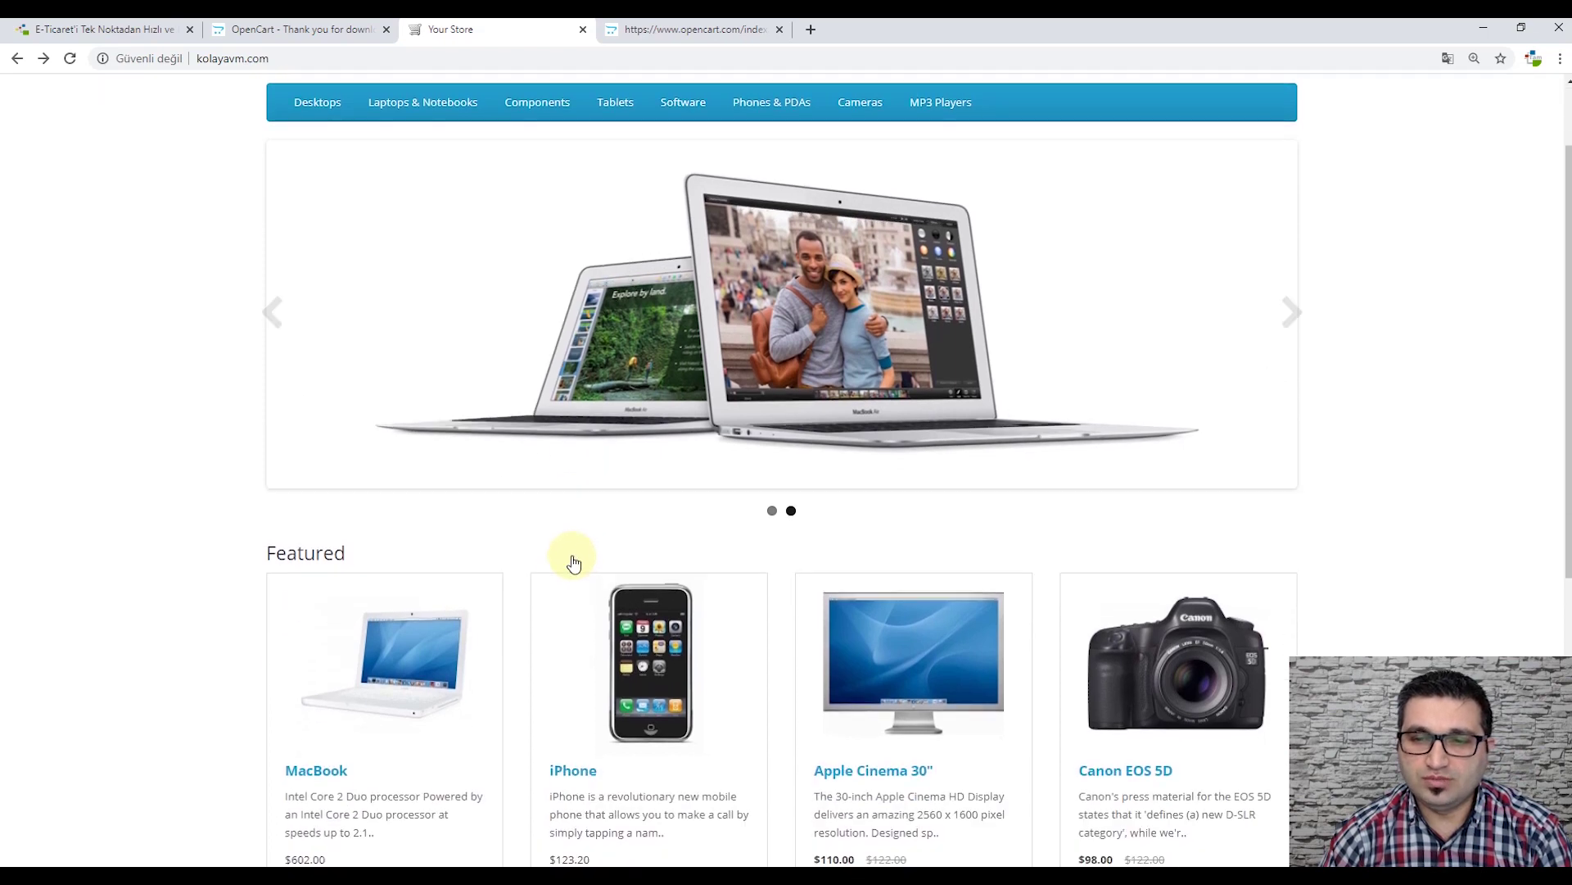
left_click(1200, 454)
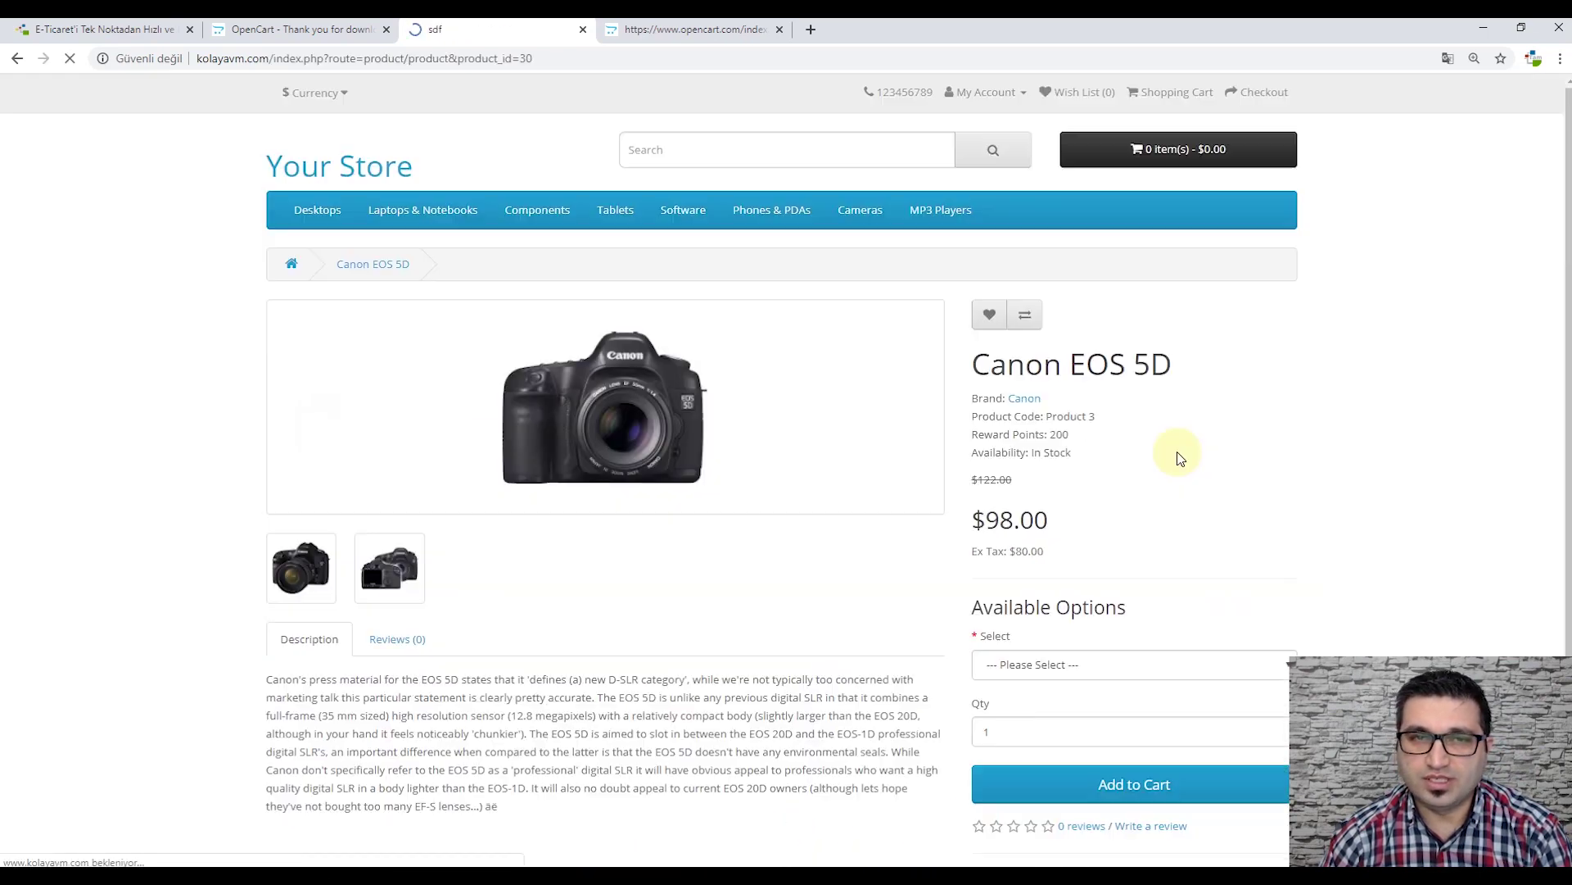